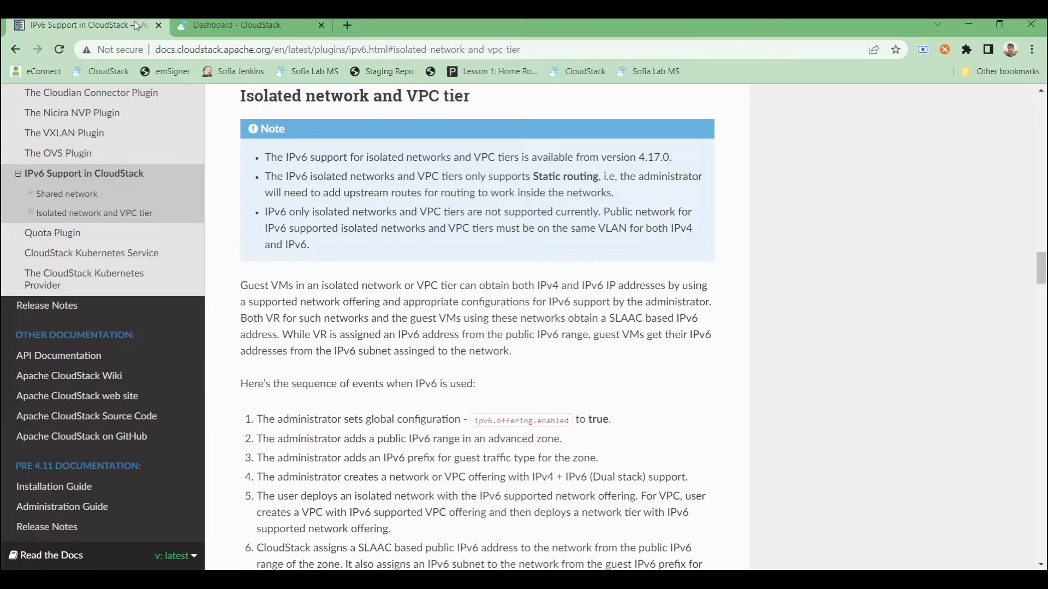
- Switch to the CloudStack dashboard tab and log in with username admin and the account password
click(215, 34)
click(482, 315)
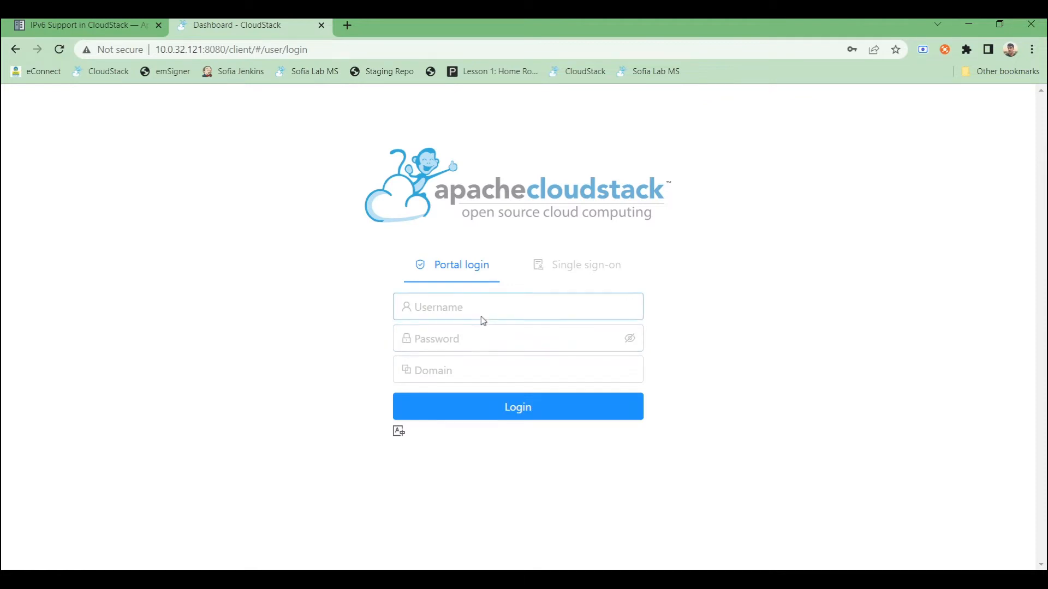
text(admin)
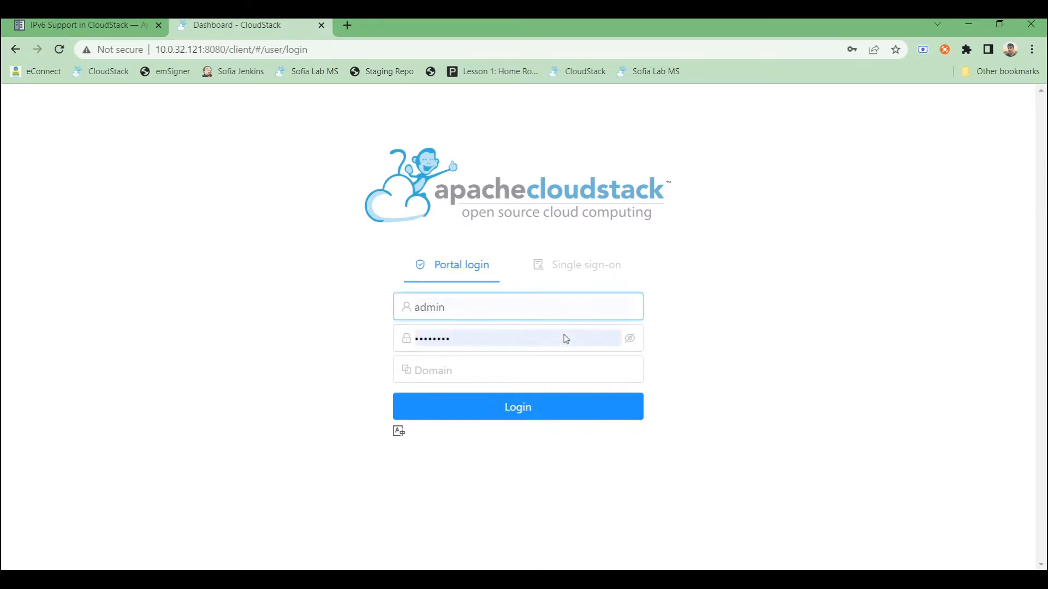
click(520, 407)
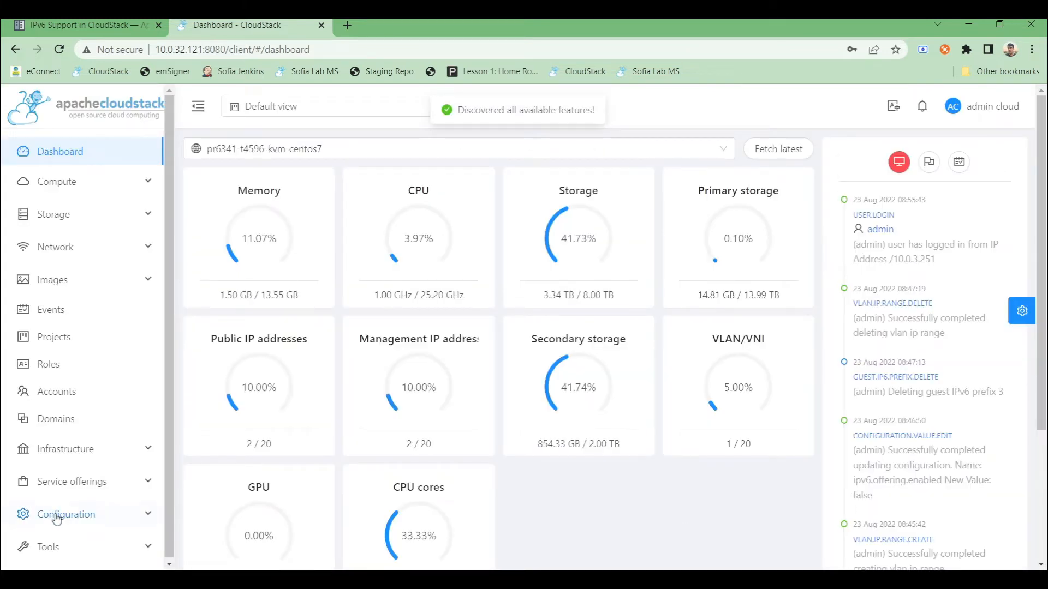
- Open Global settings, search for ipv6, and set ipv6.offering.enabled to true
click(58, 518)
click(642, 155)
text(ipv6)
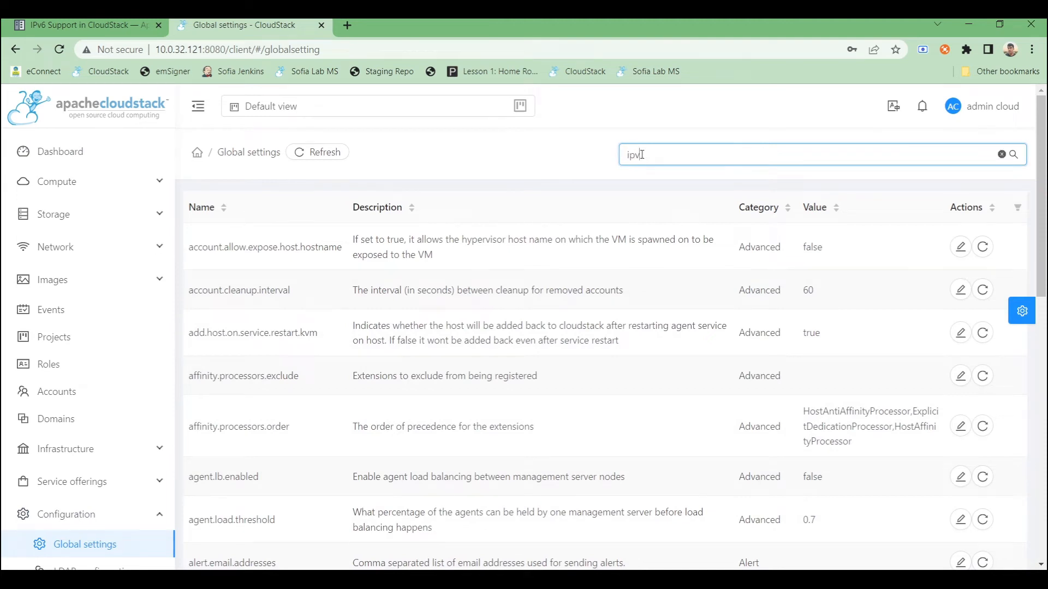
key(Return)
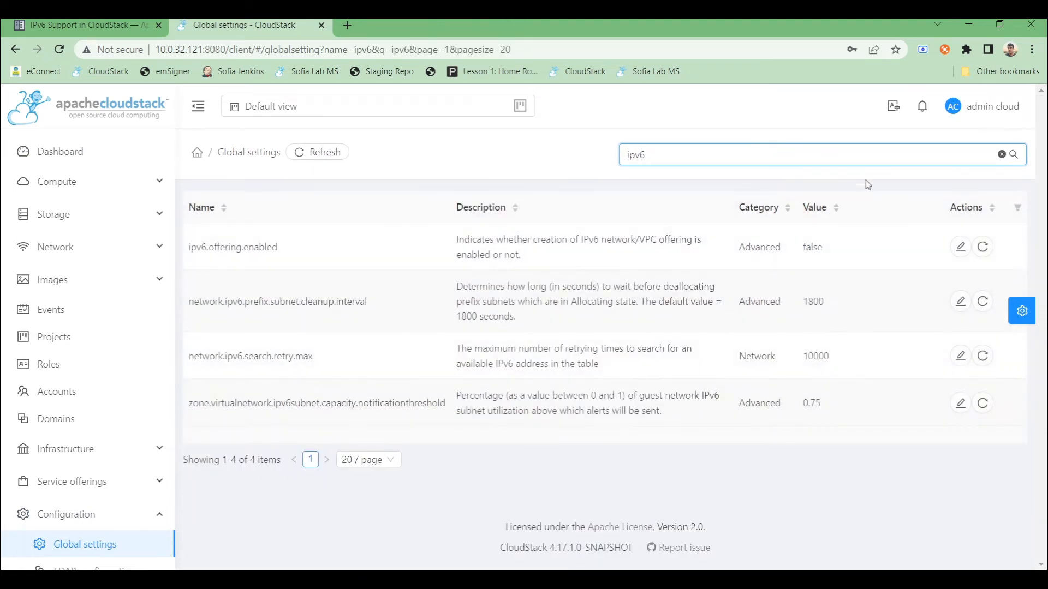
click(948, 251)
text(true)
key(Return)
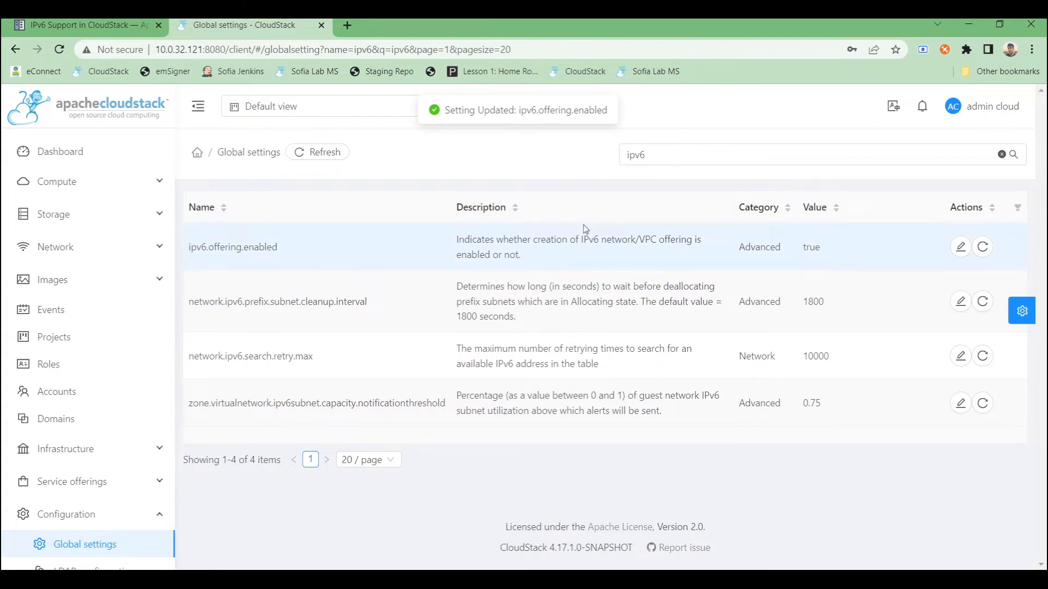
- Add the IPv6 prefix 2a00:1728:23:1000::/56 to the Guest traffic type of the zone's Physical Network Guest Public
click(141, 454)
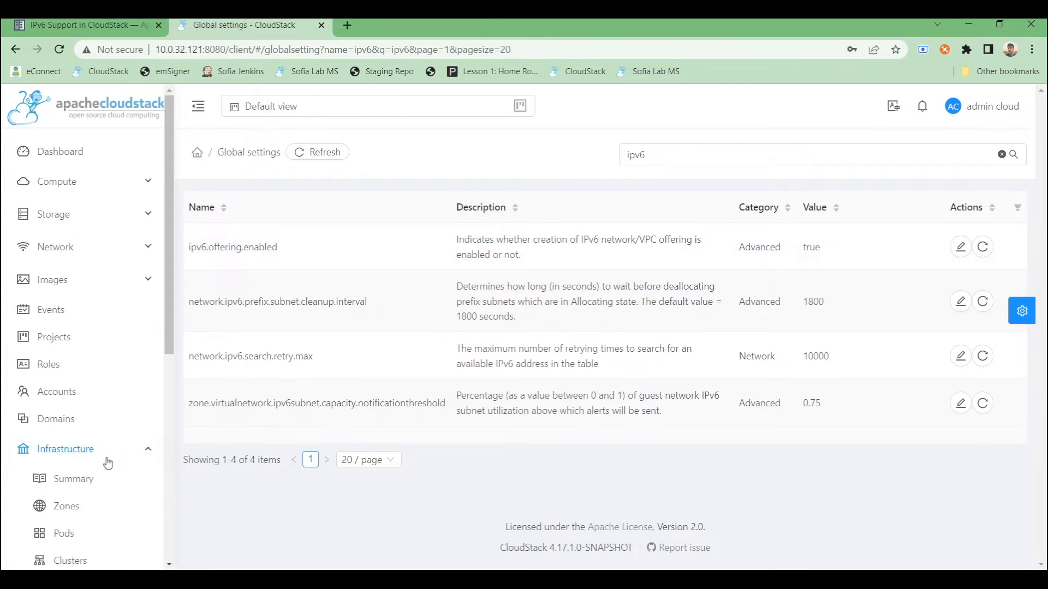
click(66, 512)
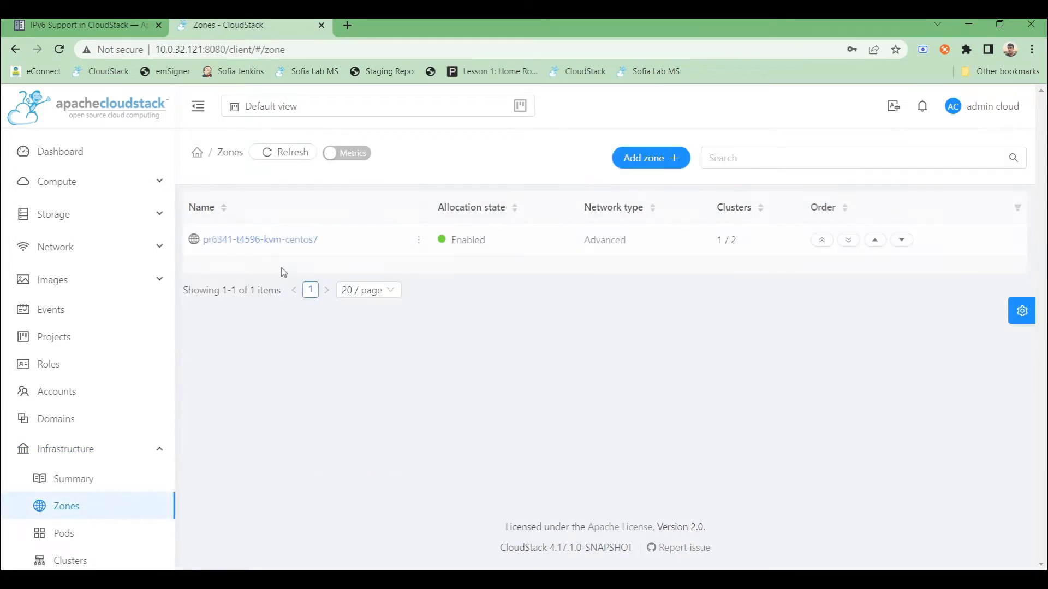
click(269, 241)
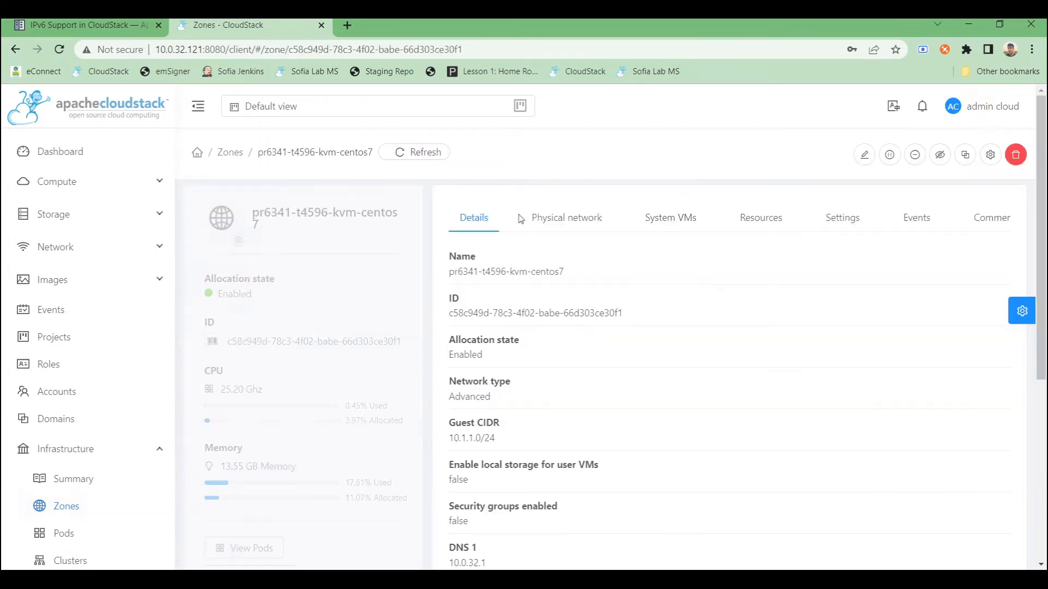
click(572, 221)
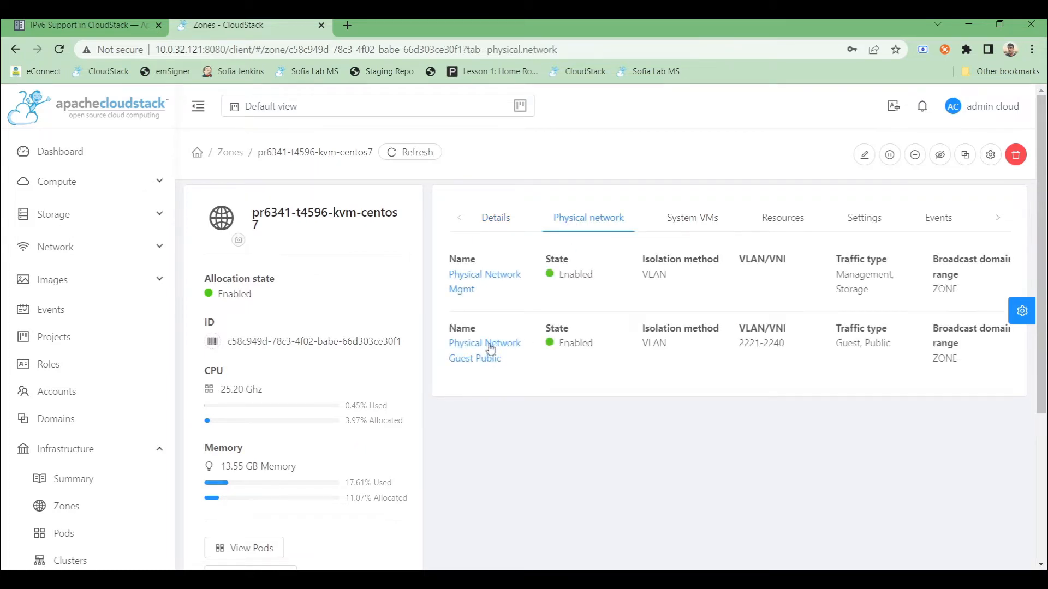
click(490, 350)
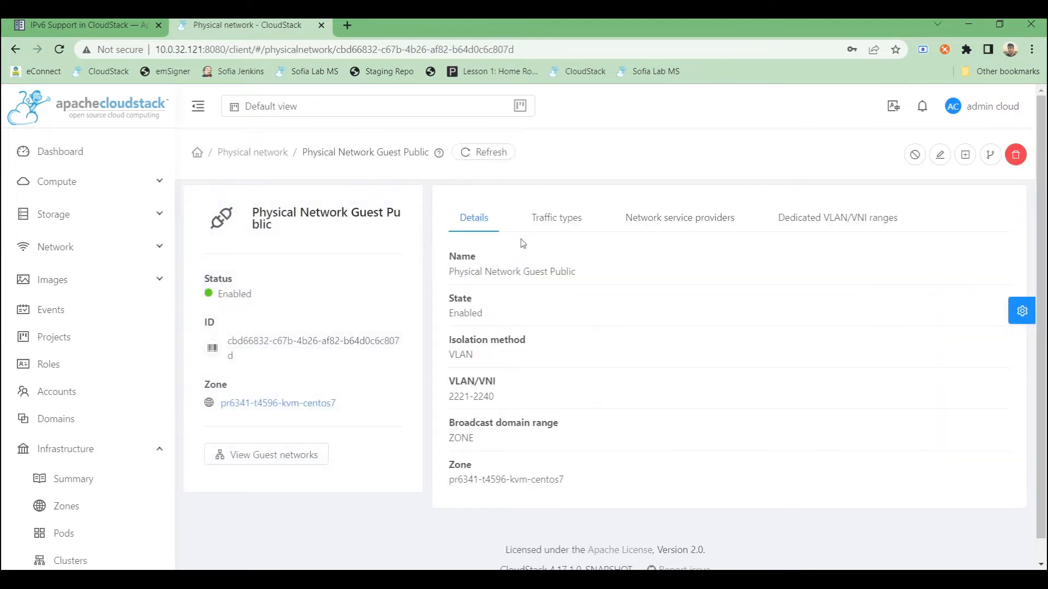
click(537, 224)
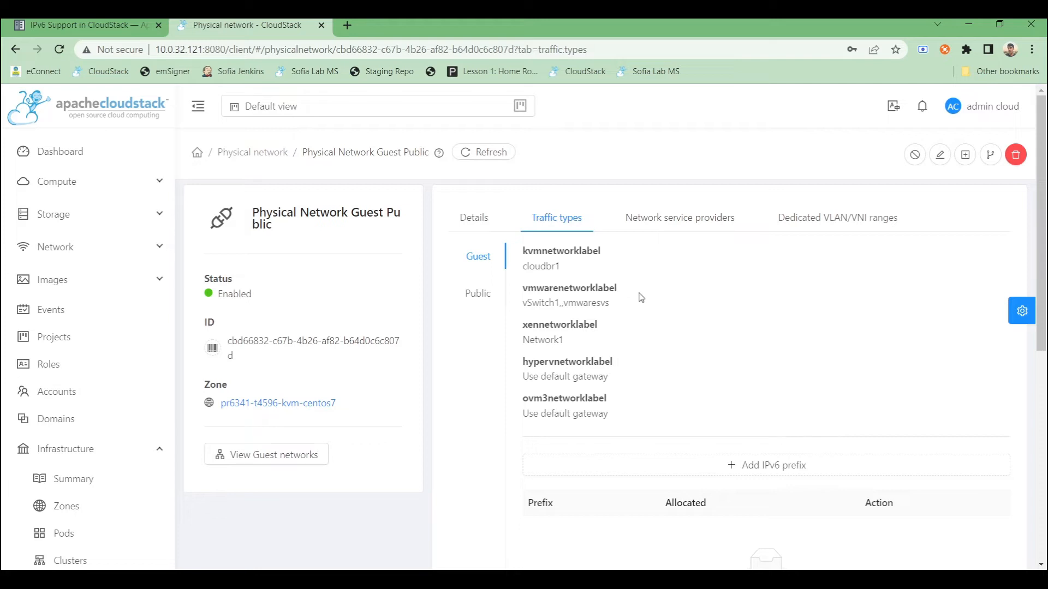
scroll(649, 305, down, 3)
click(720, 330)
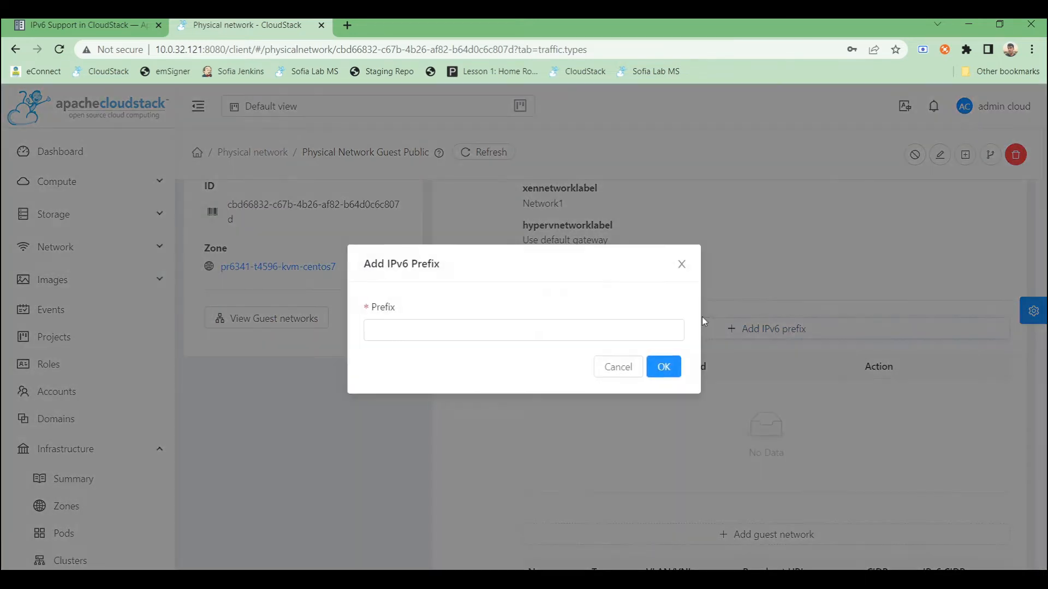
key(alt+Tab)
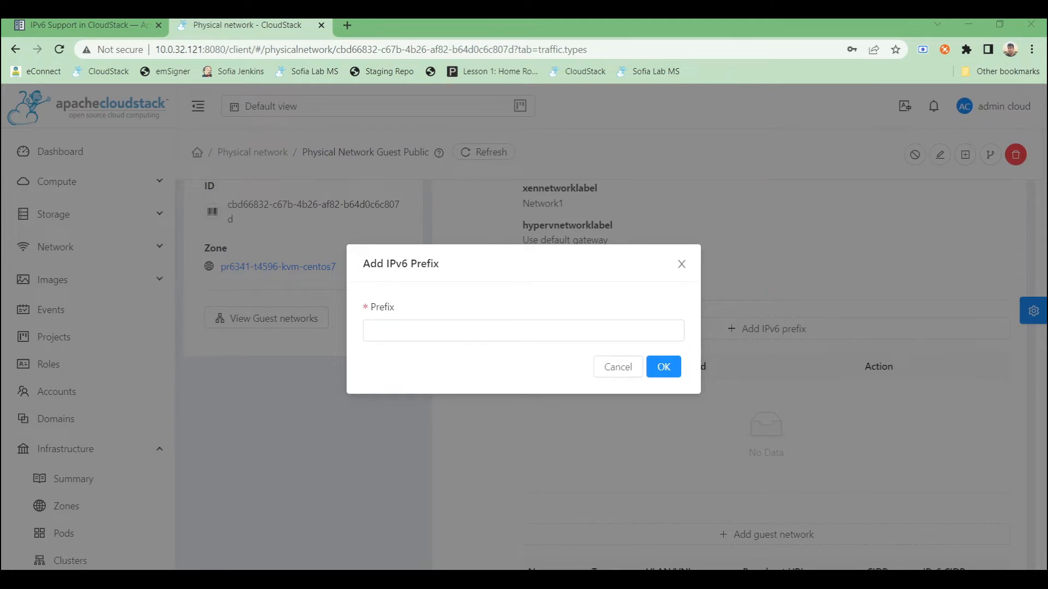
click(562, 327)
text(2a00:1728:23:1000::/56)
click(653, 366)
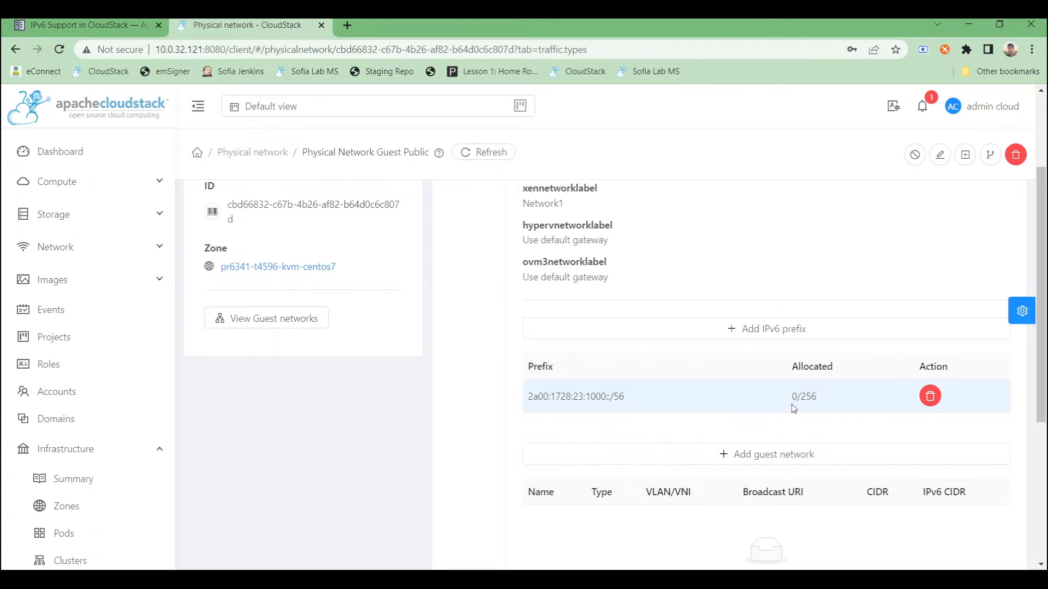
- Start adding an IPv6 IP range to the Public traffic type with VLAN/VNI 51
scroll(701, 407, down, 1)
scroll(701, 407, up, 2)
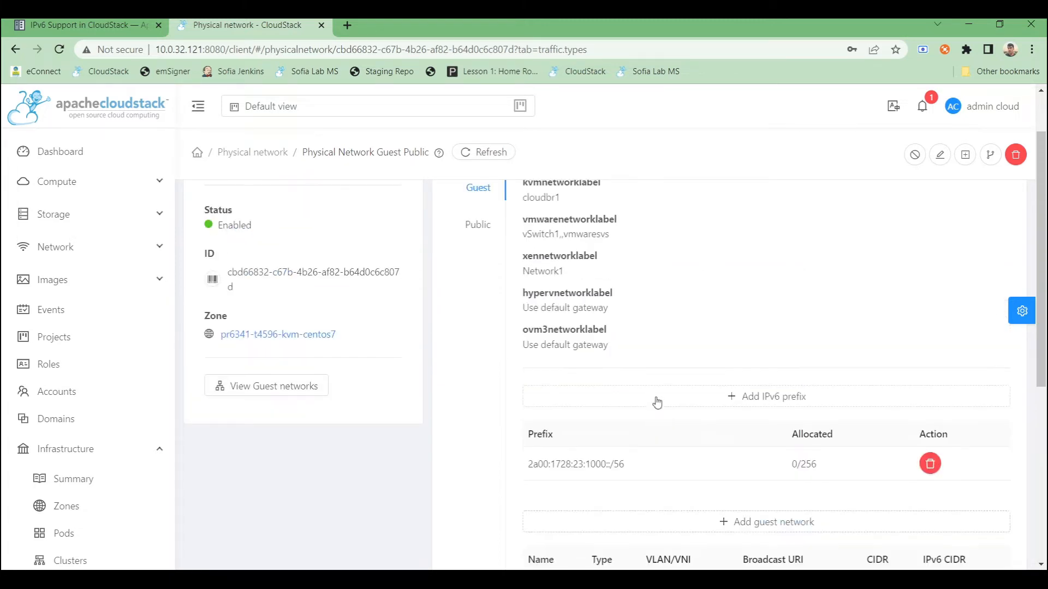
click(478, 226)
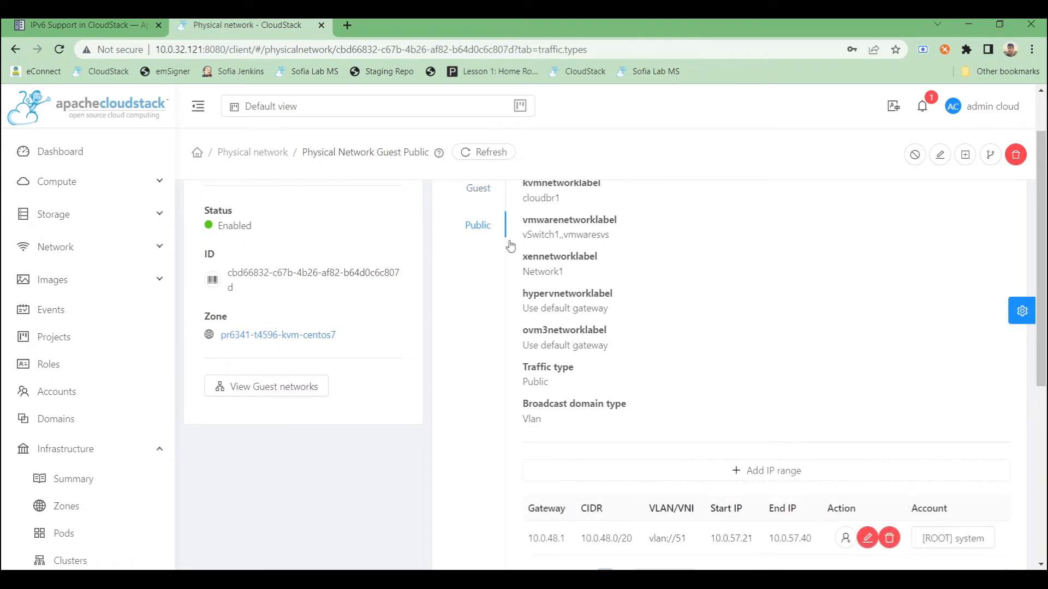
scroll(702, 321, down, 1)
click(797, 404)
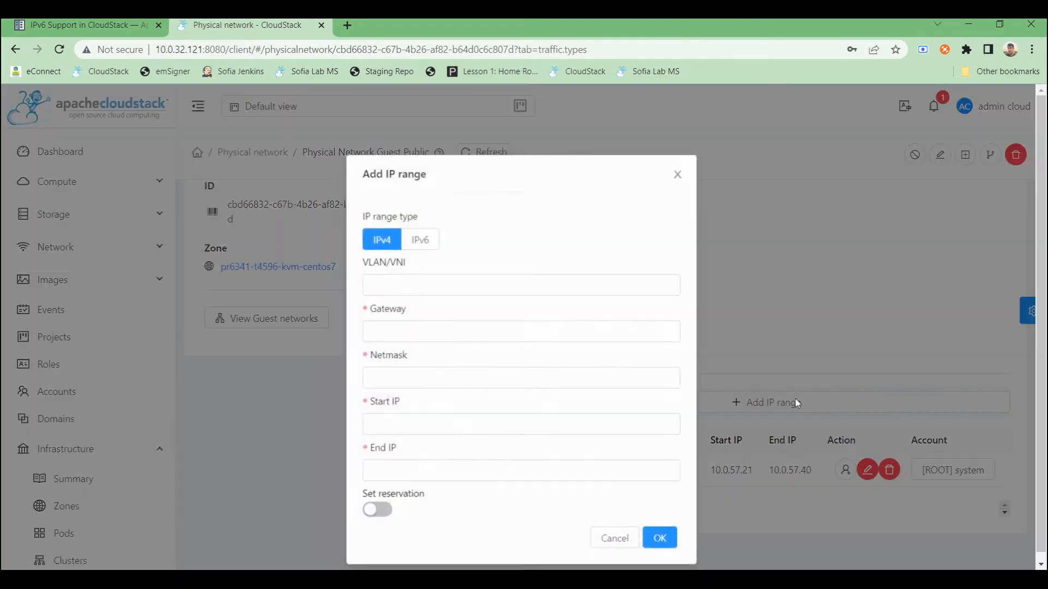
click(410, 243)
click(405, 283)
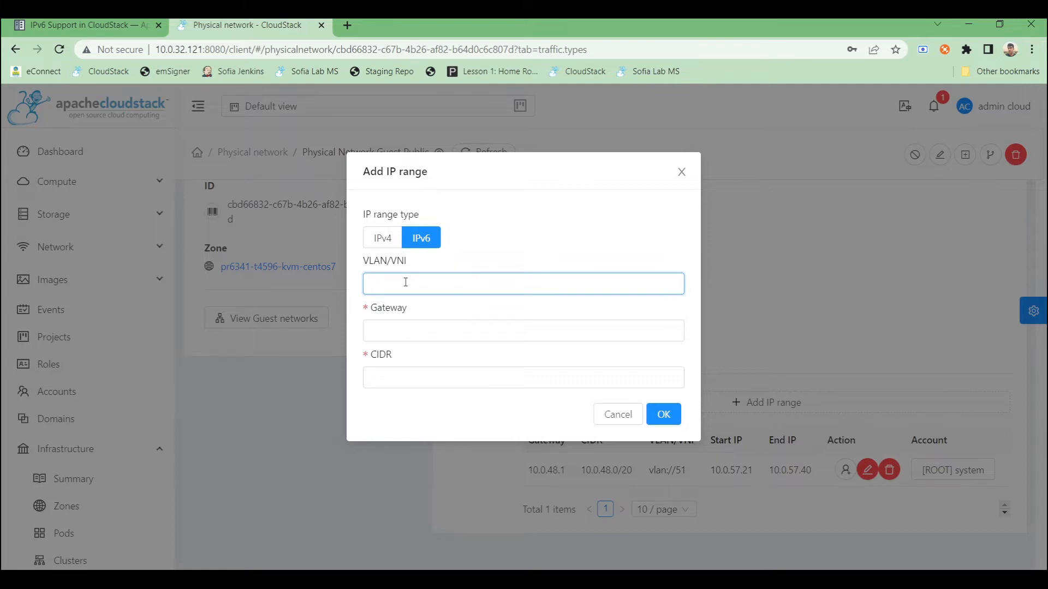
text(51)
click(409, 337)
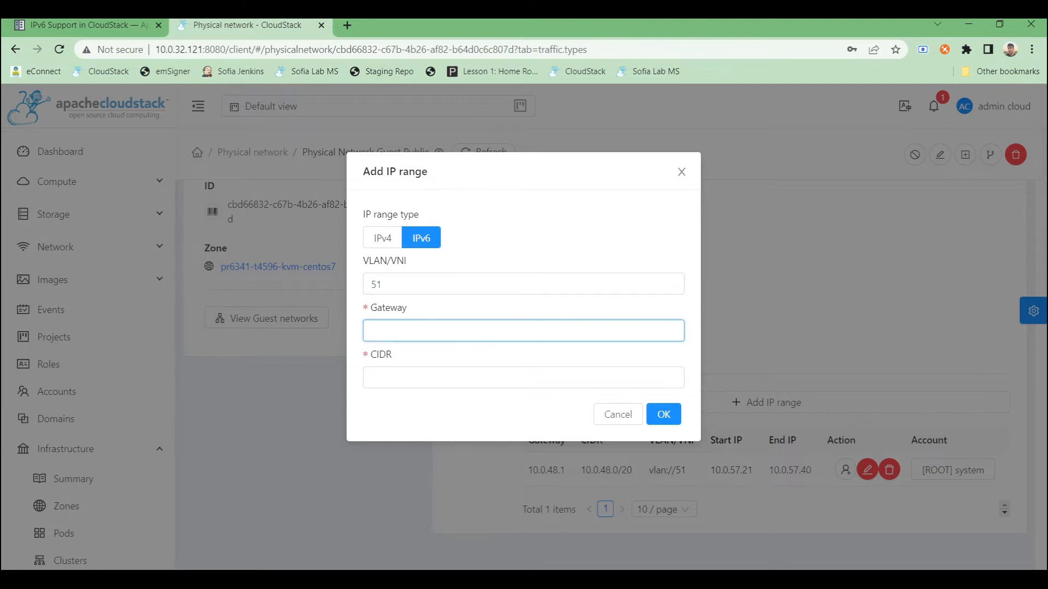
- Set the range's gateway to 2a00:1728:23:1140::1 and CIDR to 2a00:1728:23:1140::/64, and save it
key(alt+Tab)
key(alt+Tab)
text(2a00:1728:23:1140::1)
key(alt+Tab)
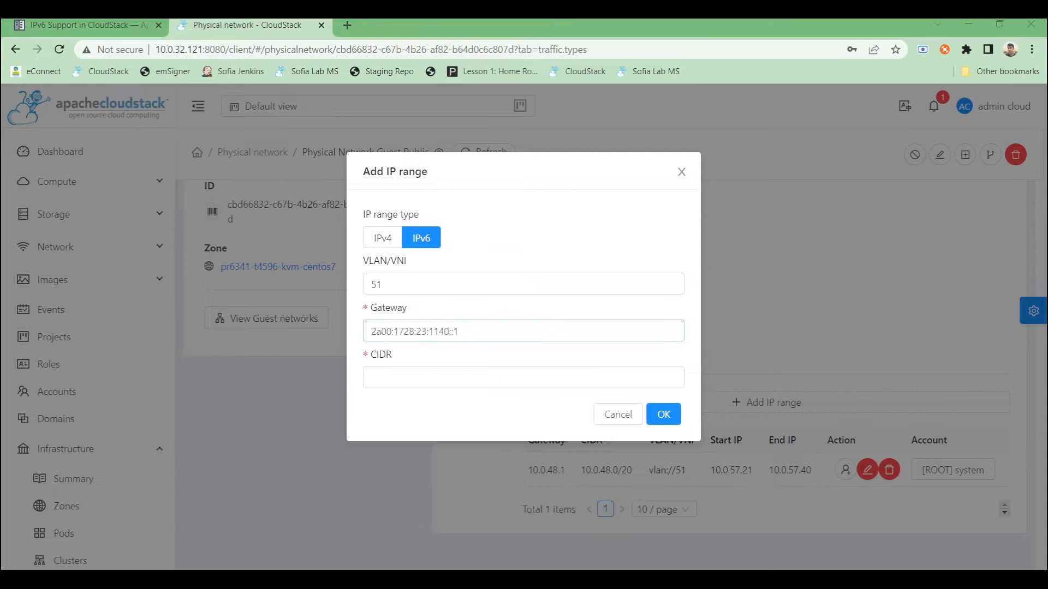
key(alt+Tab)
click(404, 372)
text(2a00:1728:23:1140::/64)
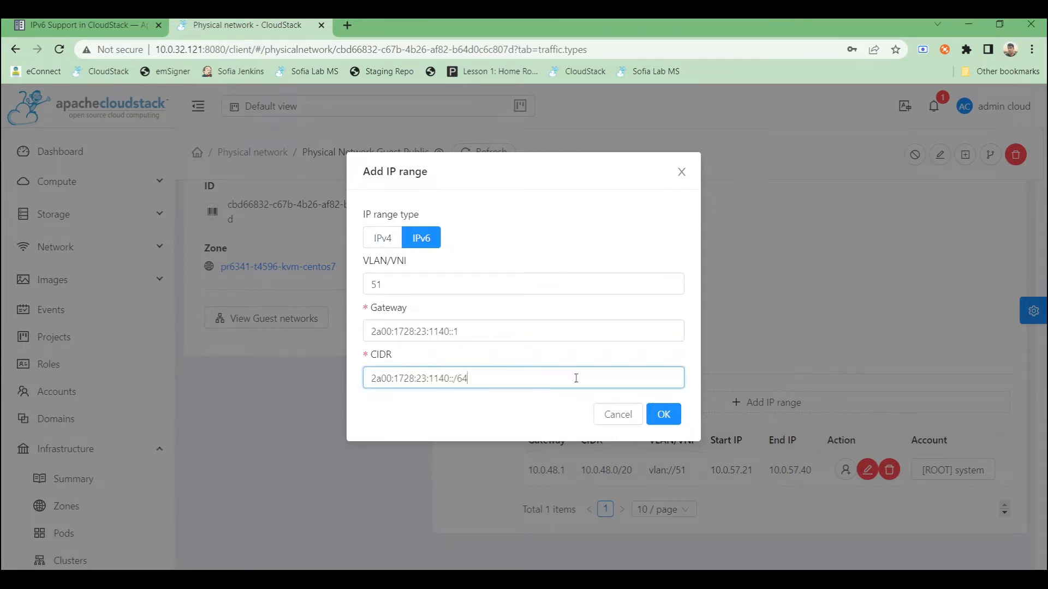
click(662, 414)
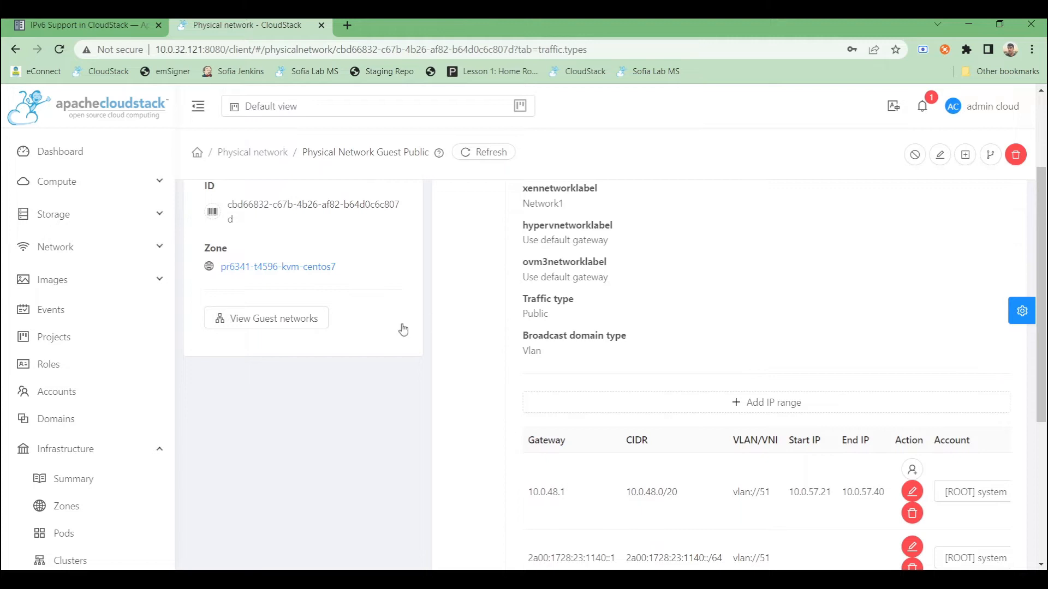
- Start a new network offering named iso-ip6 with the description iso-ip6
scroll(402, 330, down, 1)
scroll(61, 390, down, 6)
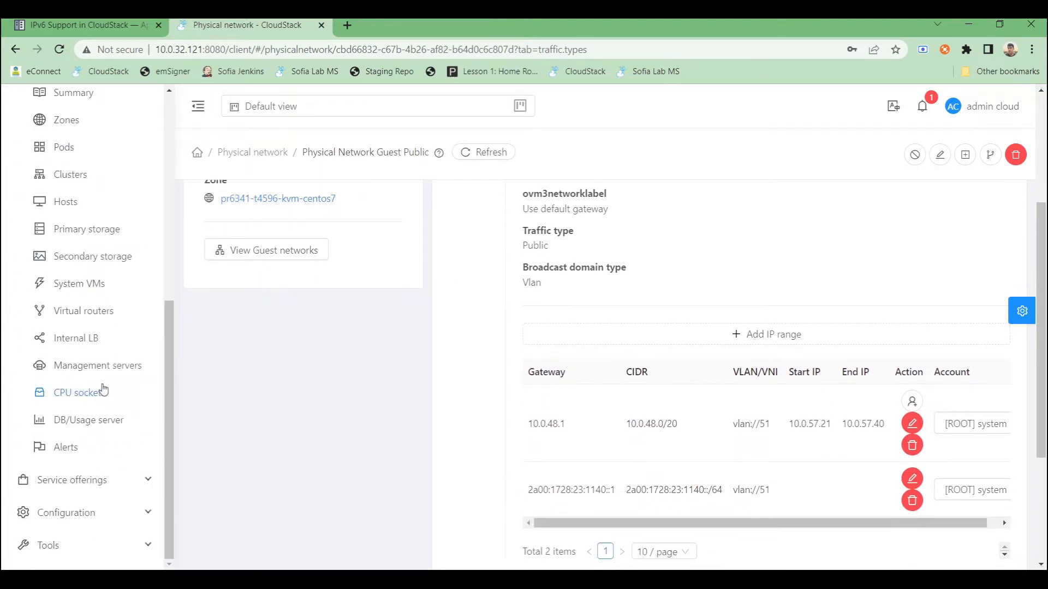
click(112, 485)
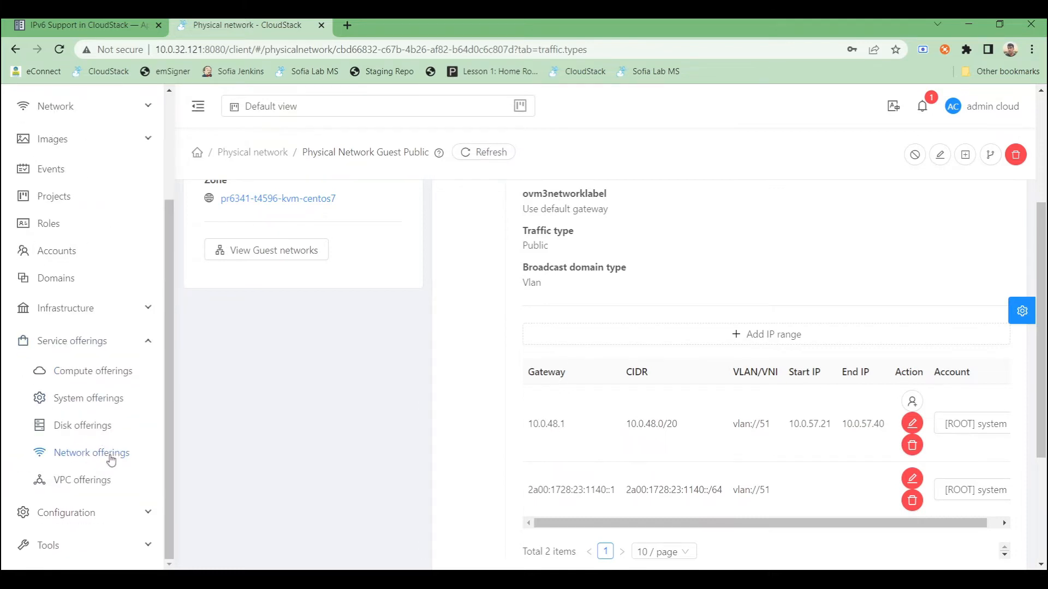
click(111, 456)
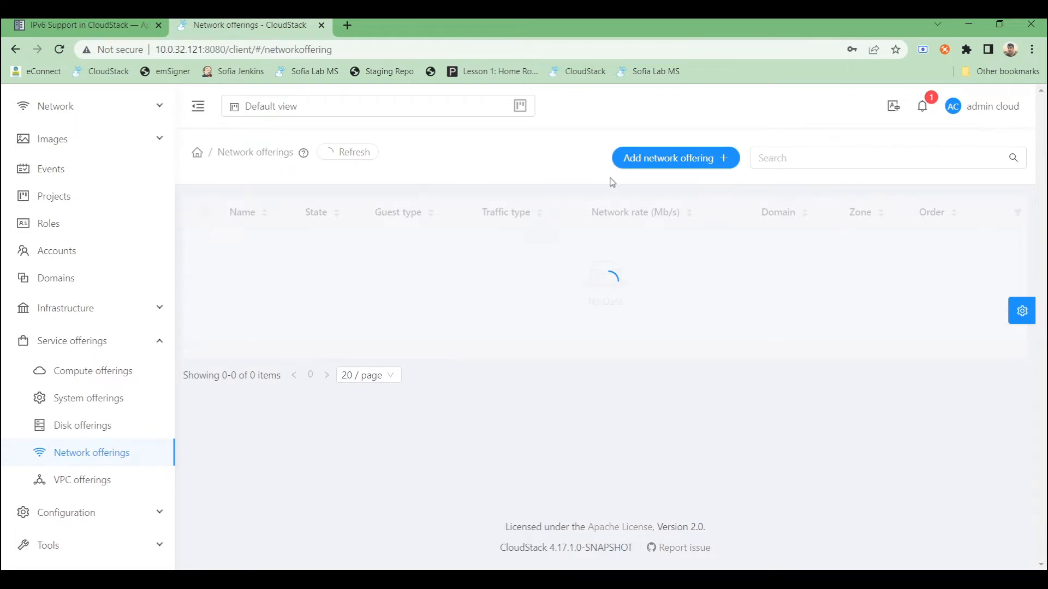
click(664, 162)
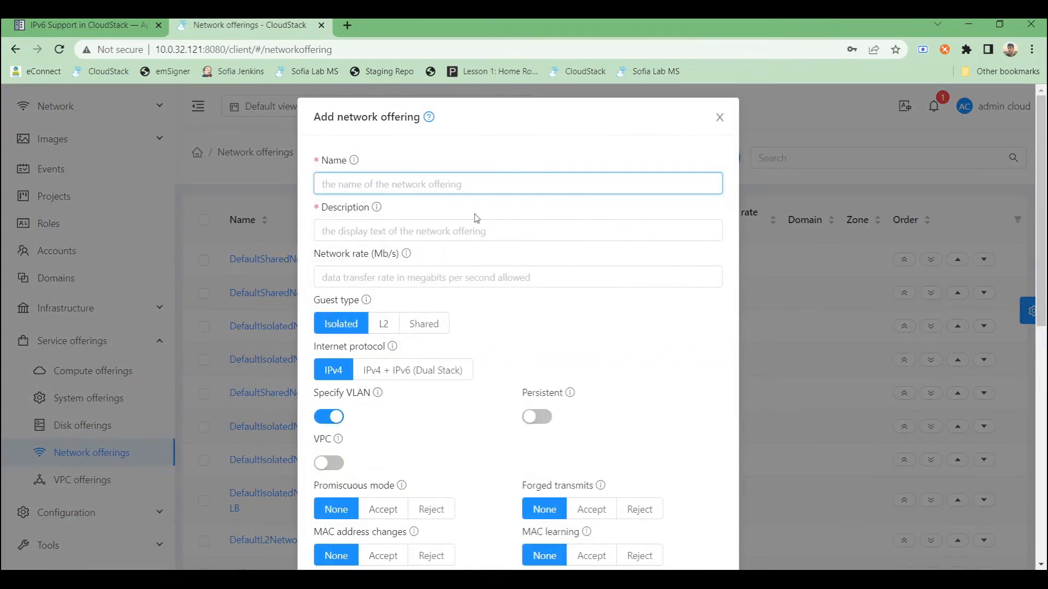
text(iso-ip)
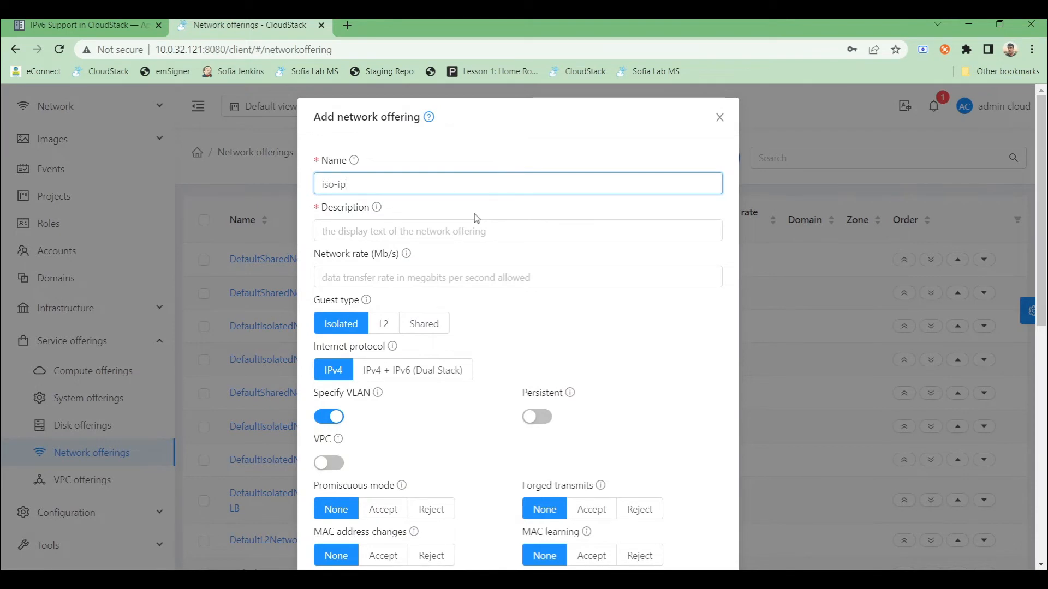
key(ctrl+a)
key(ctrl+c)
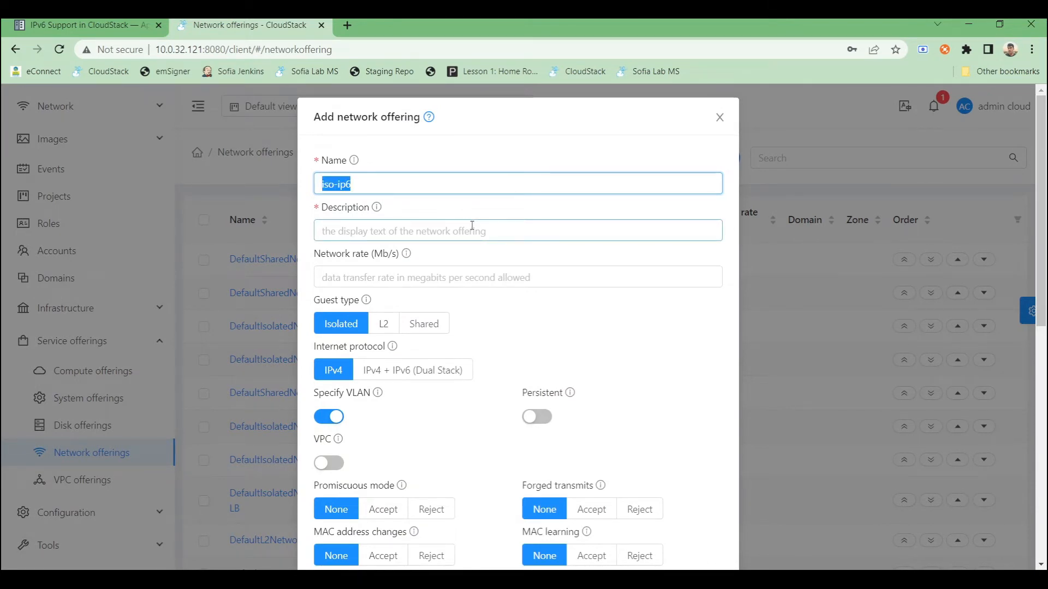
click(474, 226)
key(ctrl+v)
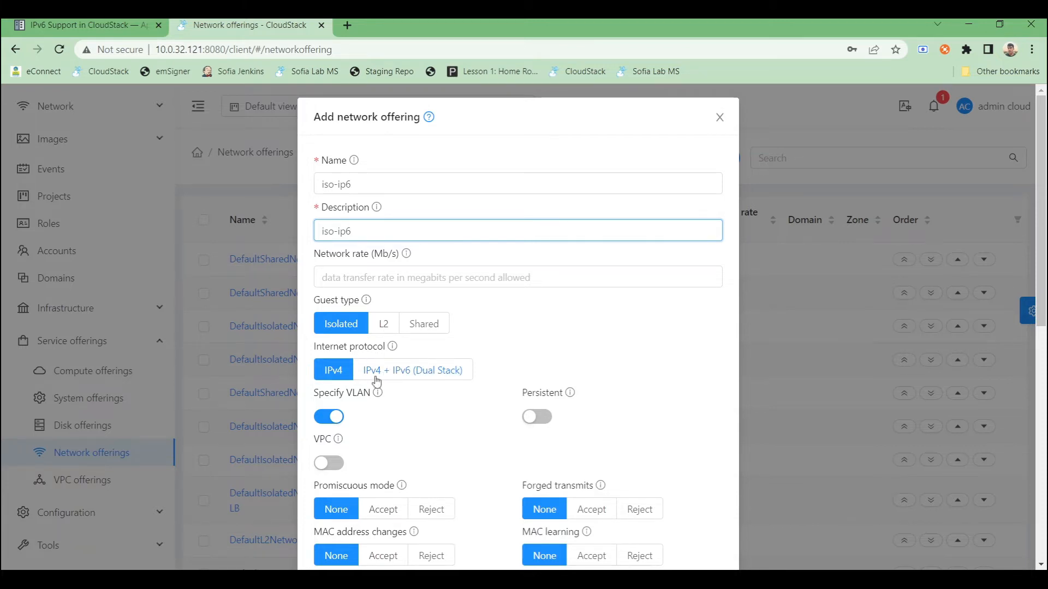
- Set the offering's internet protocol to IPv4 + IPv6 (Dual Stack)
click(426, 376)
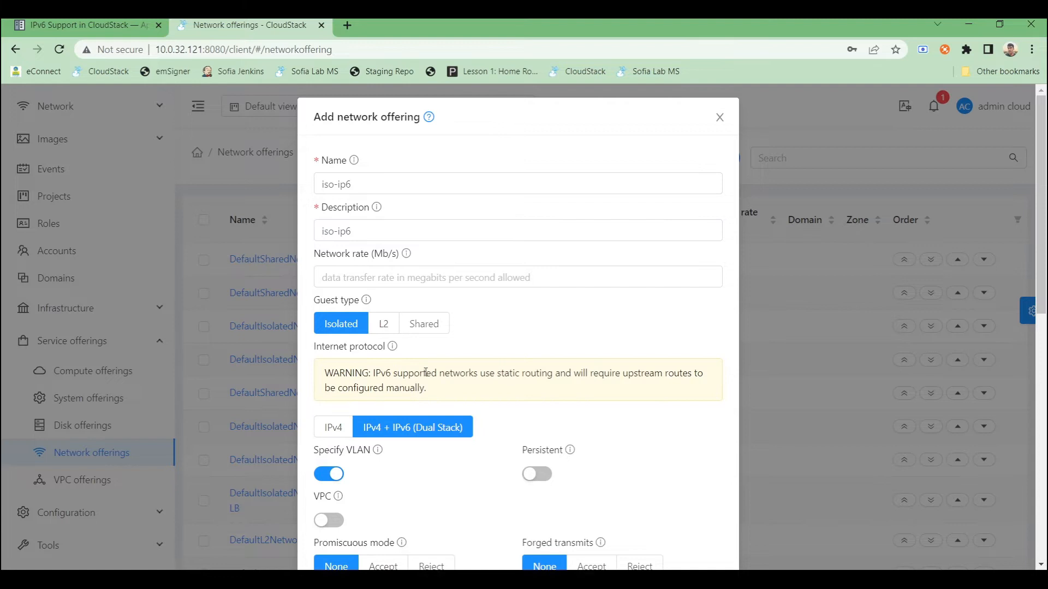
scroll(411, 400, down, 5)
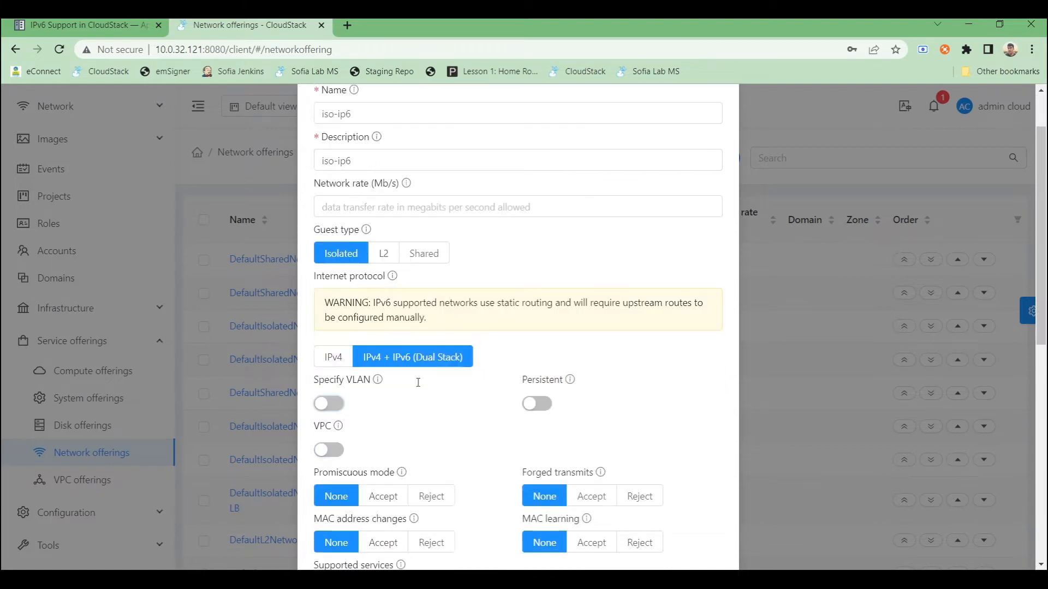
scroll(382, 408, down, 2)
scroll(333, 401, up, 2)
scroll(333, 402, up, 1)
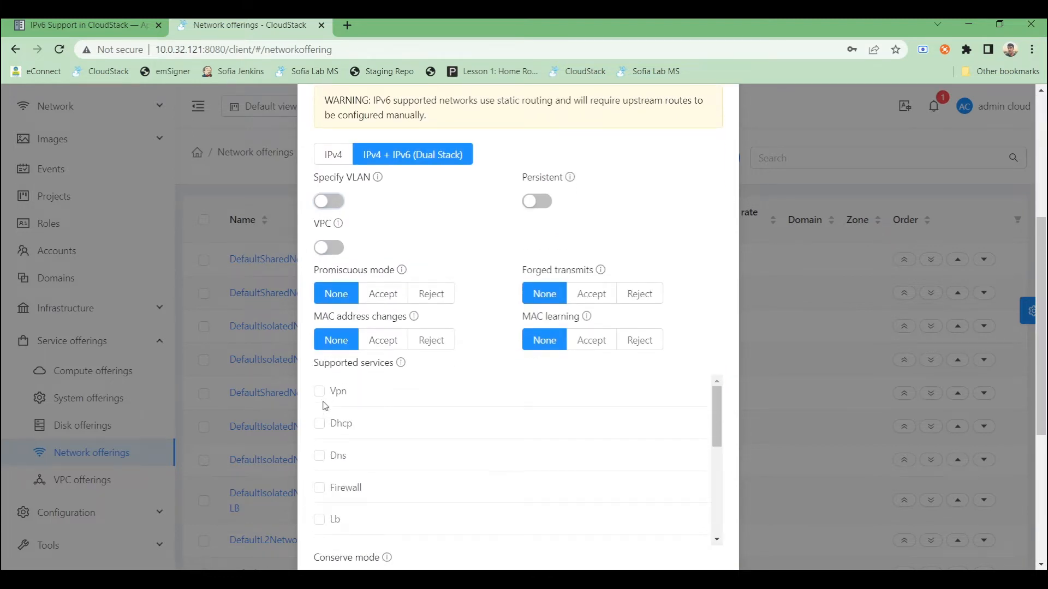
- Enable the Vpn, Dhcp and Dns supported services for the offering
click(320, 394)
scroll(322, 464, up, 1)
scroll(336, 449, down, 2)
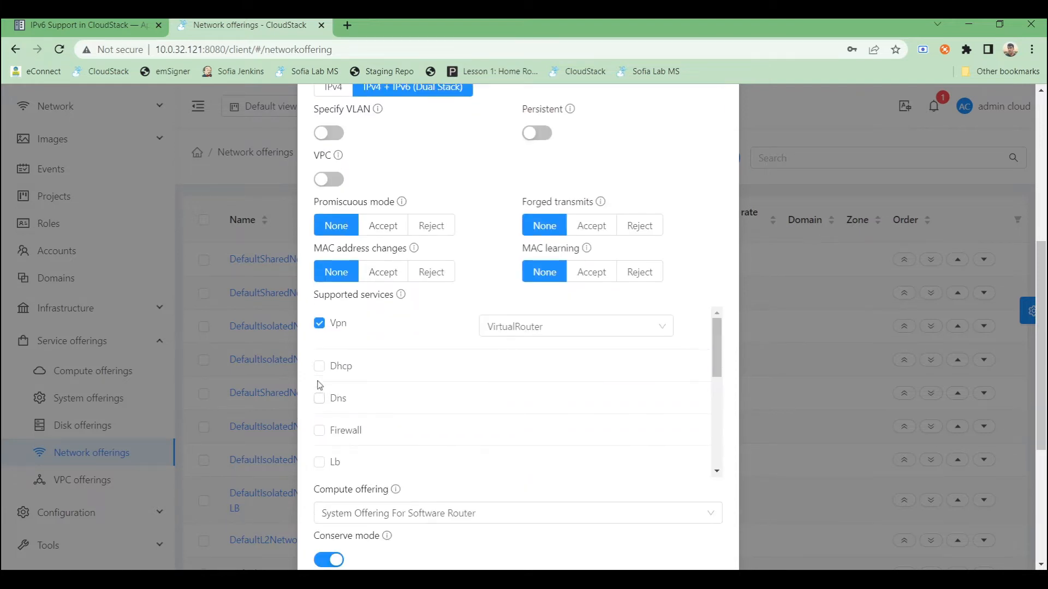
click(319, 366)
click(319, 410)
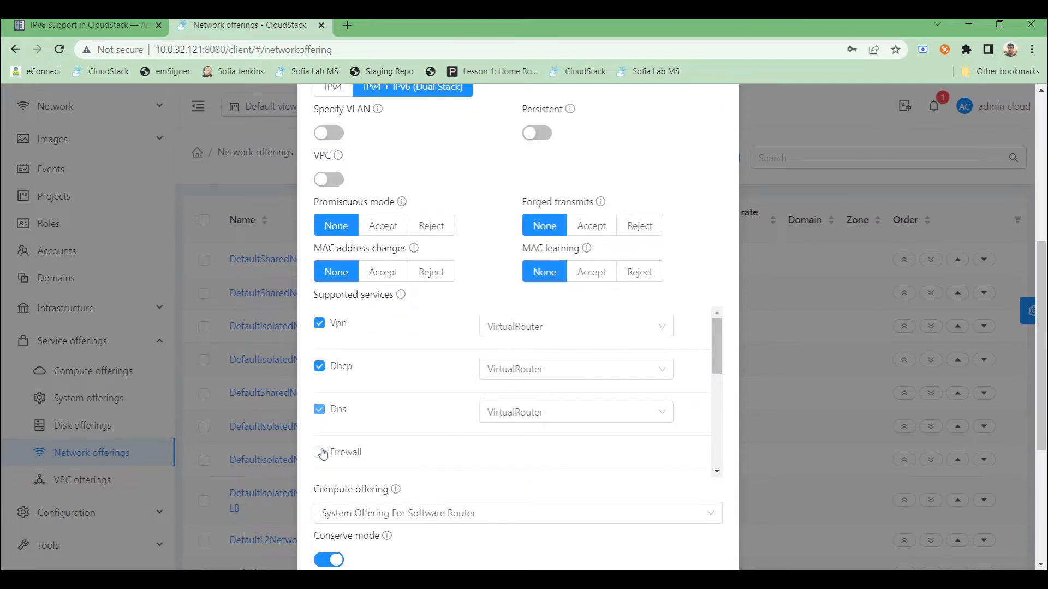
- Enable the Firewall, Lb, UserData, SourceNat, StaticNat and PortForwarding supported services for the offering
click(320, 443)
scroll(319, 415, down, 3)
click(320, 359)
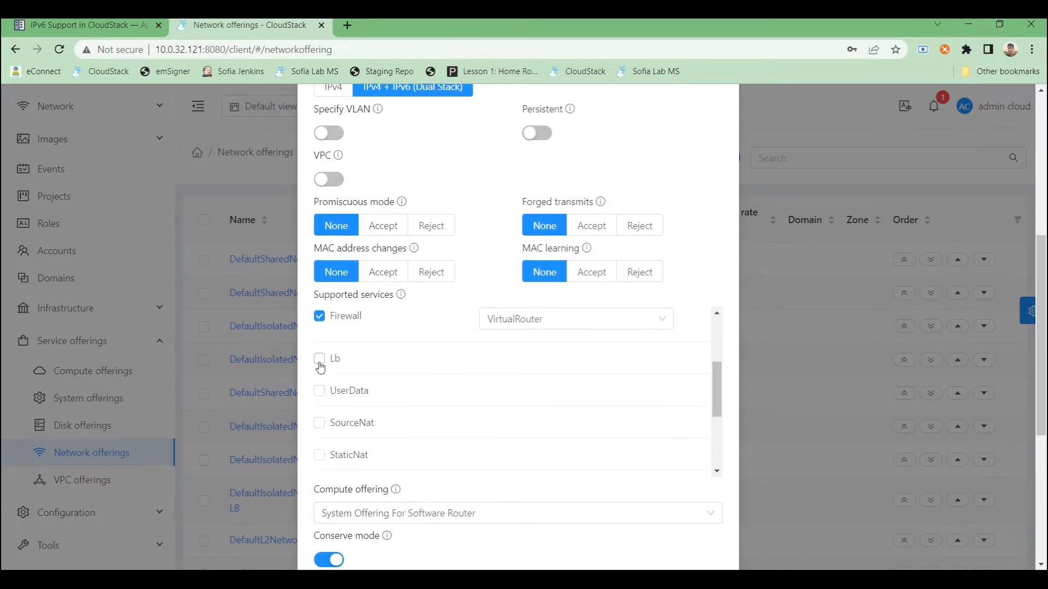
click(320, 401)
click(320, 447)
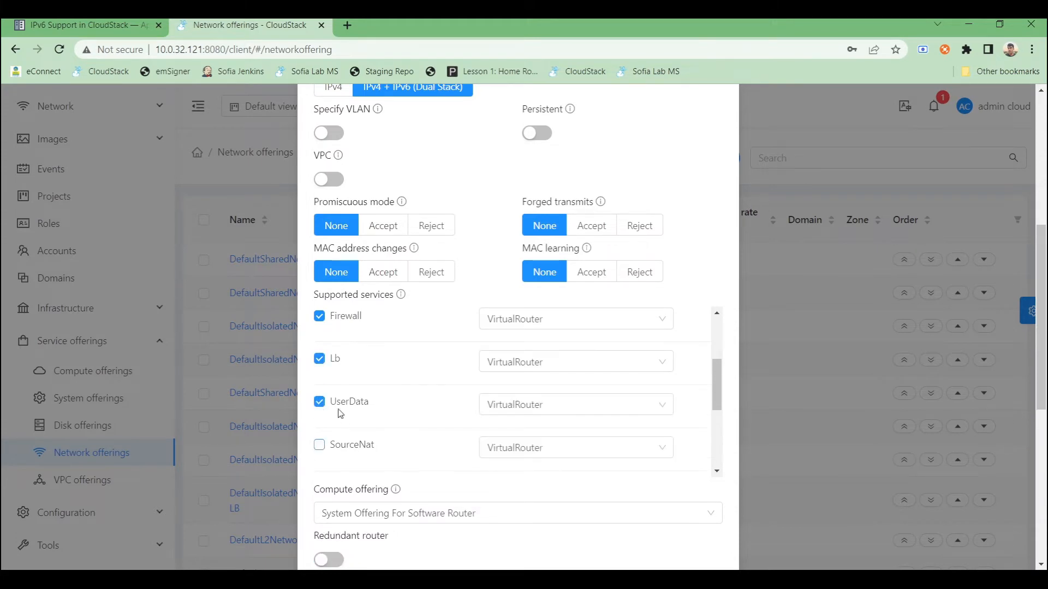
scroll(338, 409, down, 3)
click(320, 352)
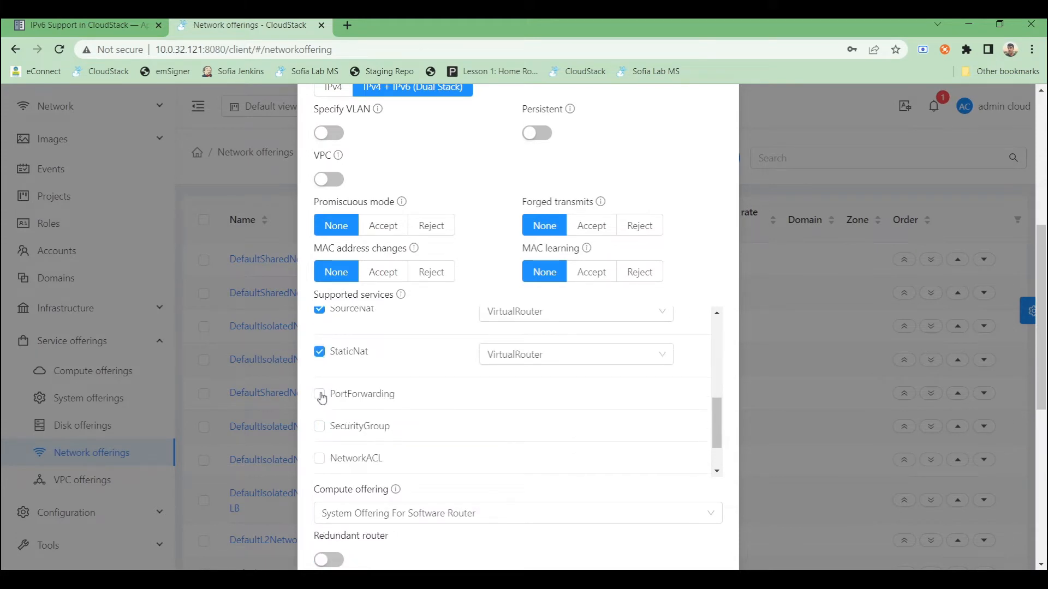
click(319, 396)
scroll(562, 428, down, 5)
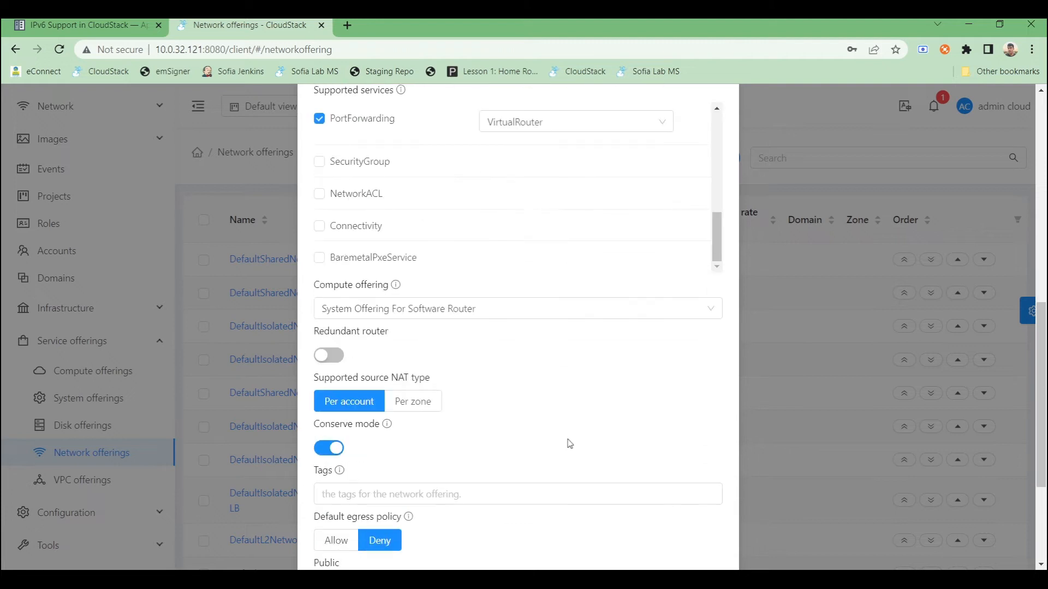
- Create the iso-ip6 network offering with the remaining default settings
scroll(565, 439, down, 4)
click(333, 493)
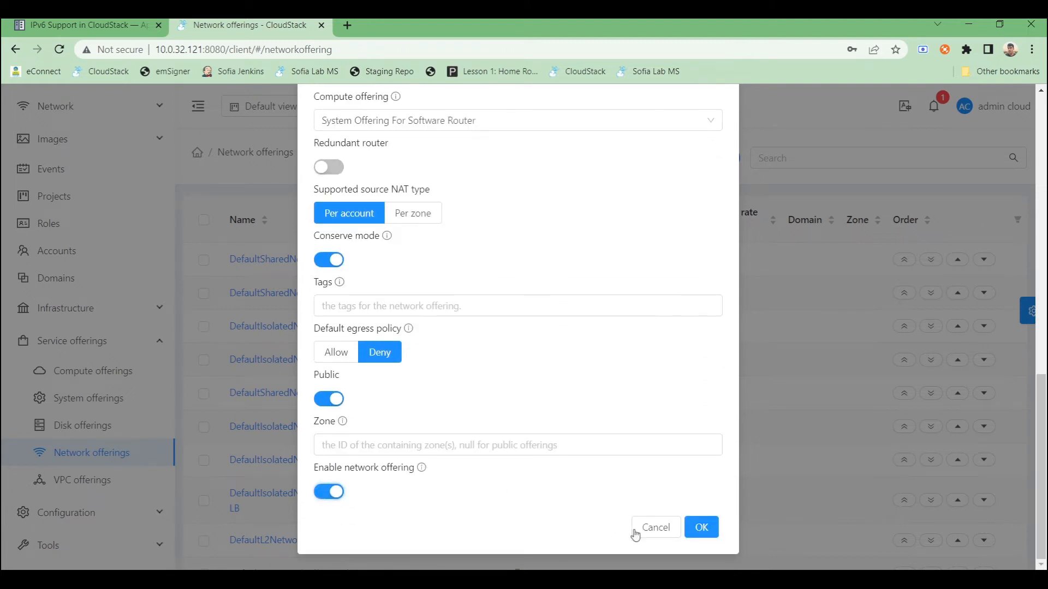
click(692, 533)
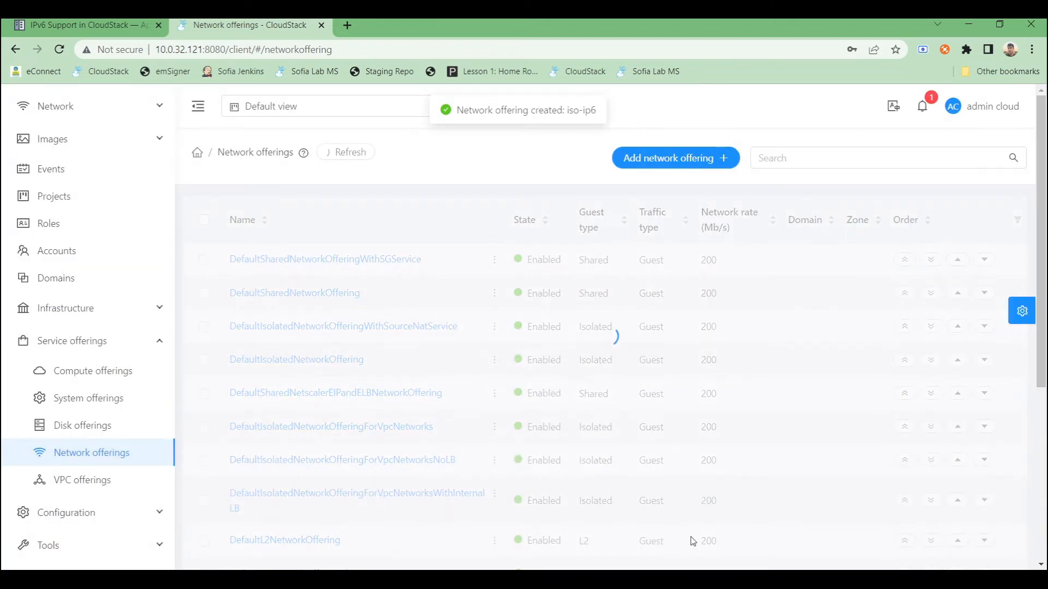
scroll(520, 422, down, 5)
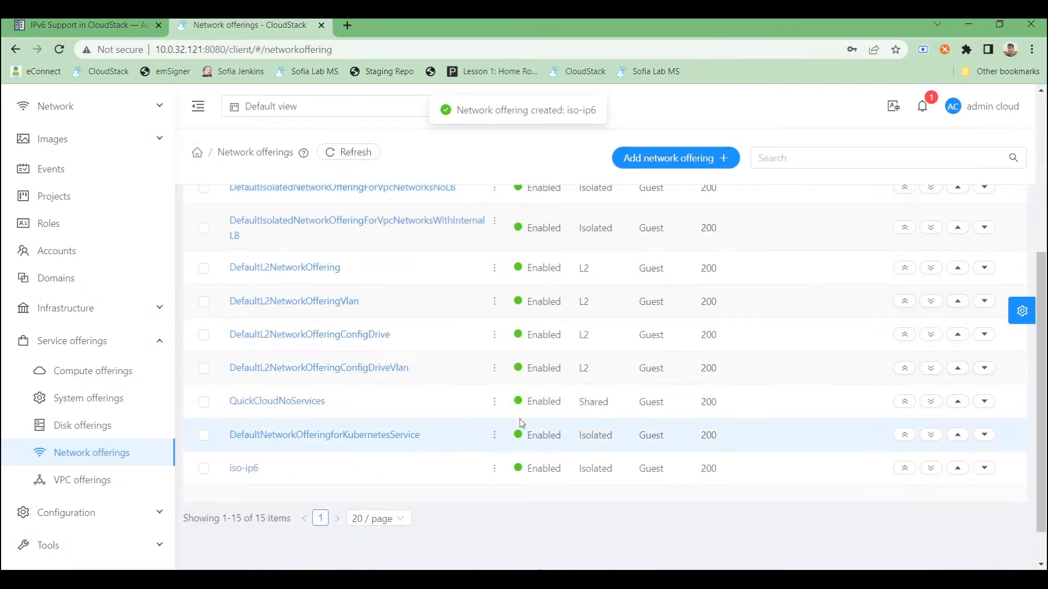
scroll(608, 243, up, 4)
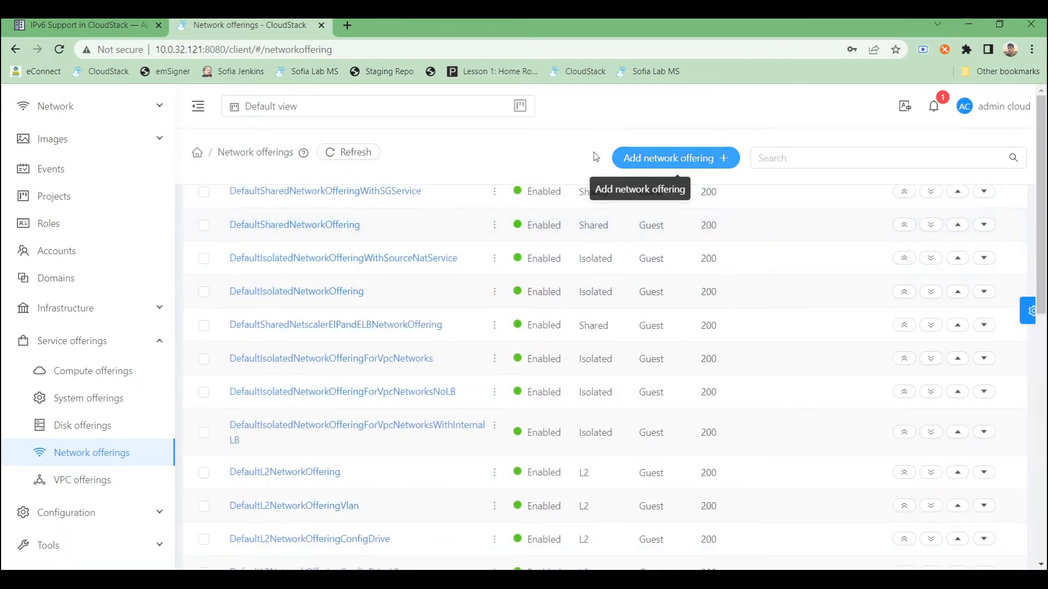
- Start a new network offering named vpctier-ipv6 with the description vpctier-ipv6
click(675, 158)
text(v)
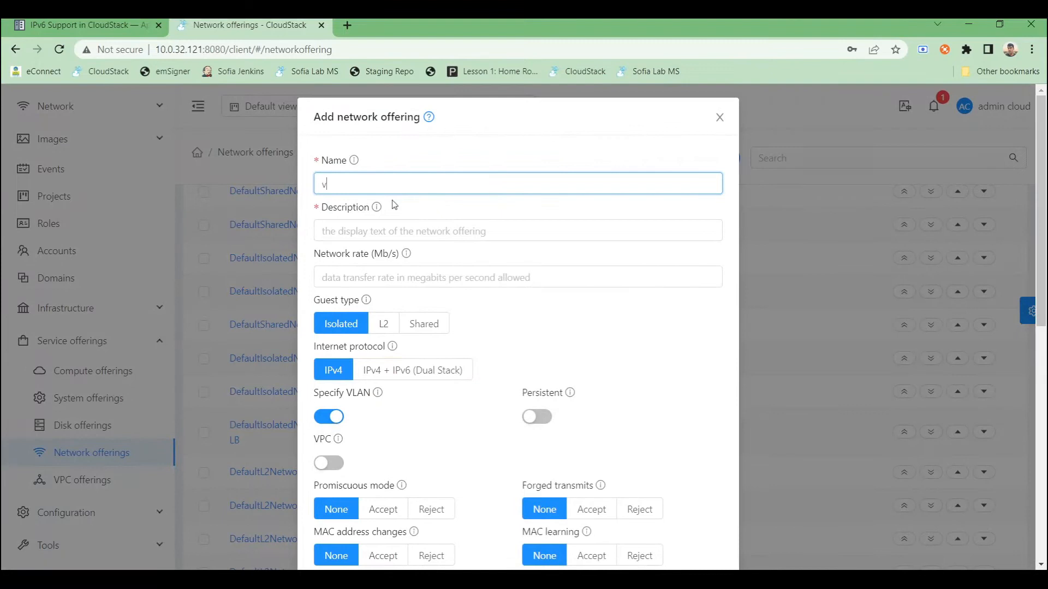
text(pctier-ipv6)
key(ctrl+a)
key(ctrl+c)
click(360, 230)
key(ctrl+v)
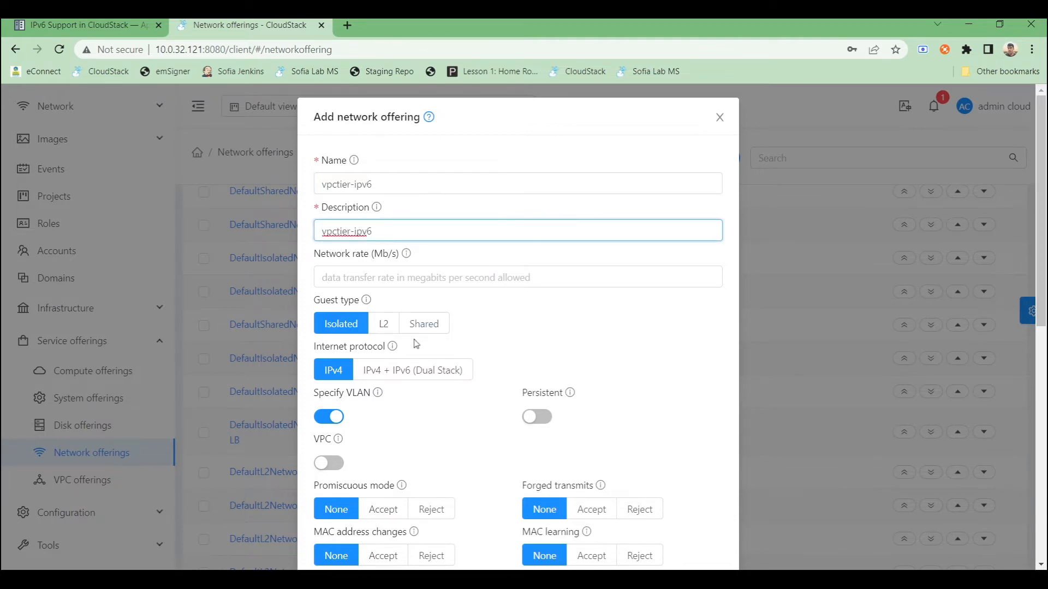
- Set the internet protocol to IPv4 + IPv6 (Dual Stack) and turn off Specify VLAN
click(398, 371)
click(329, 473)
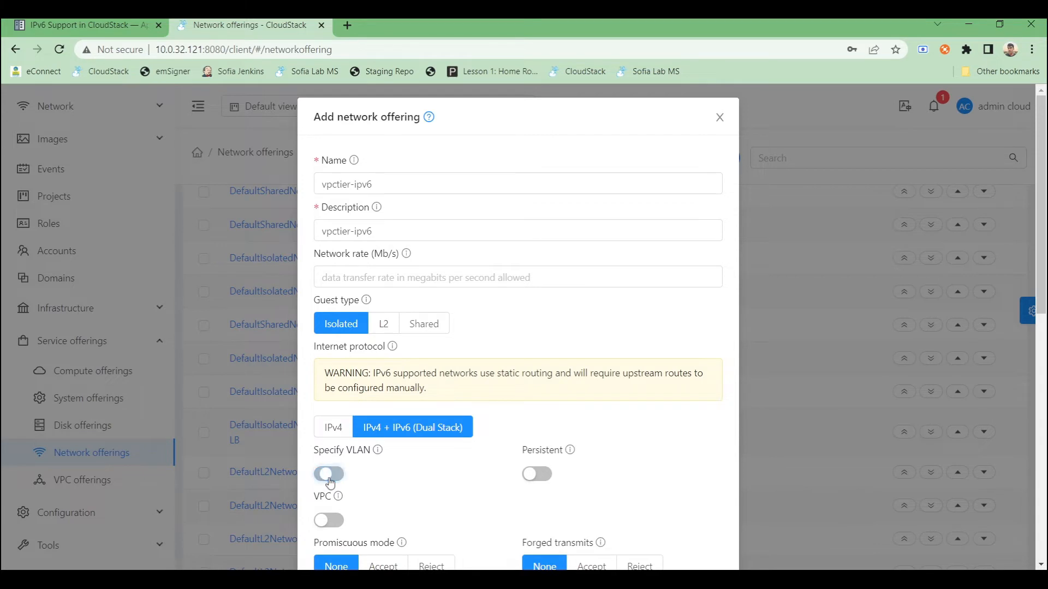
scroll(402, 470, down, 1)
scroll(403, 470, down, 2)
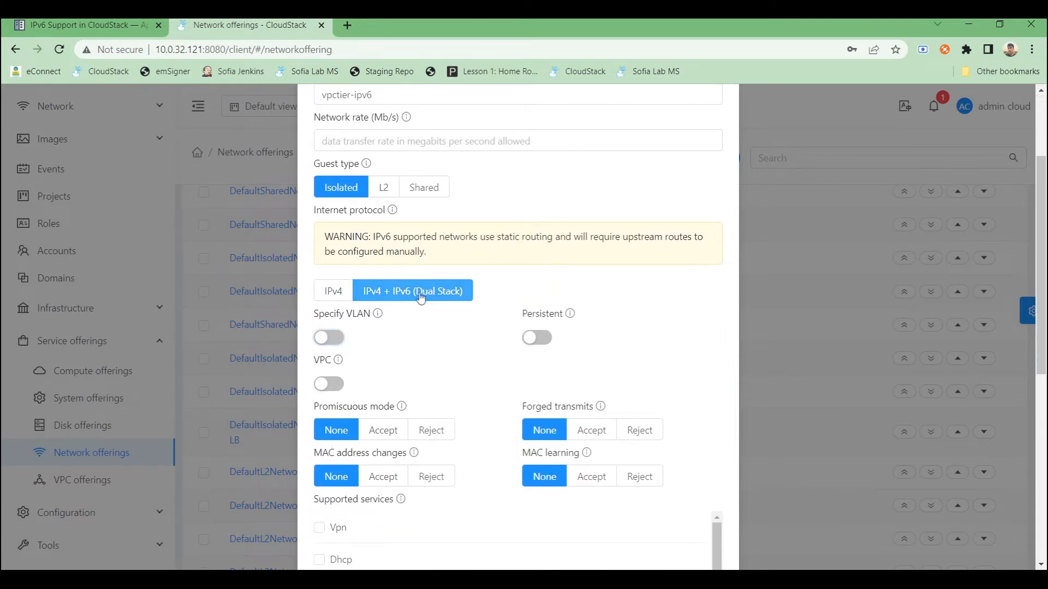
- Turn on VPC for the offering and enable the Vpn, Dhcp and Dns supported services
click(330, 385)
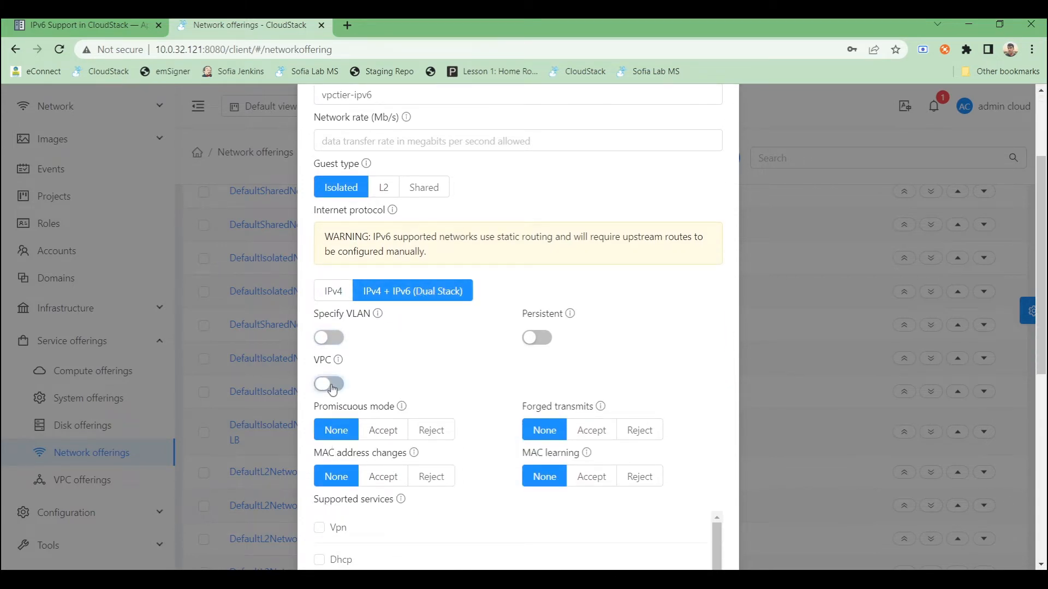
scroll(456, 381, down, 4)
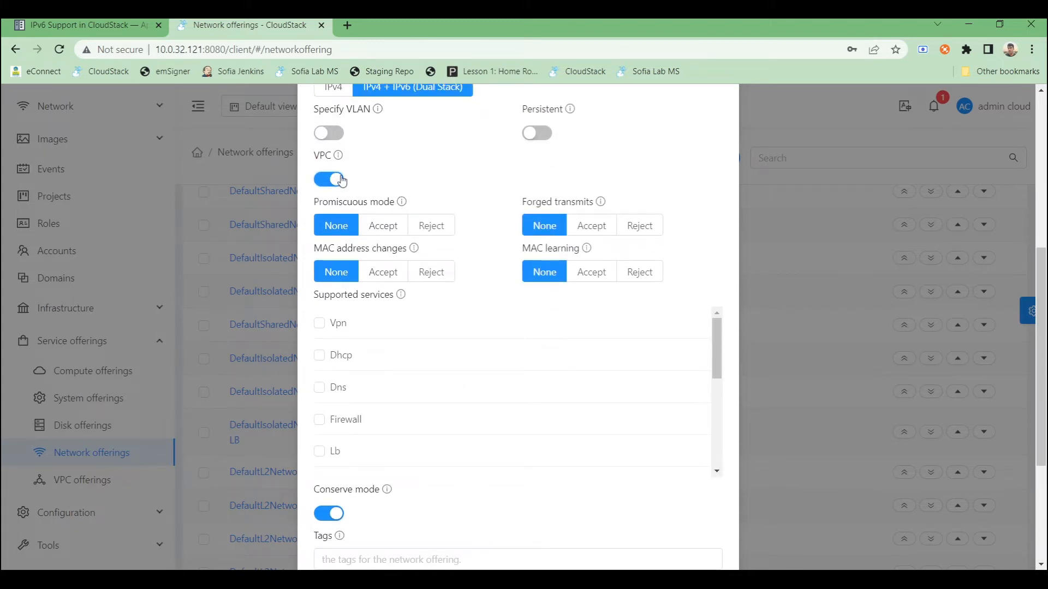
click(320, 327)
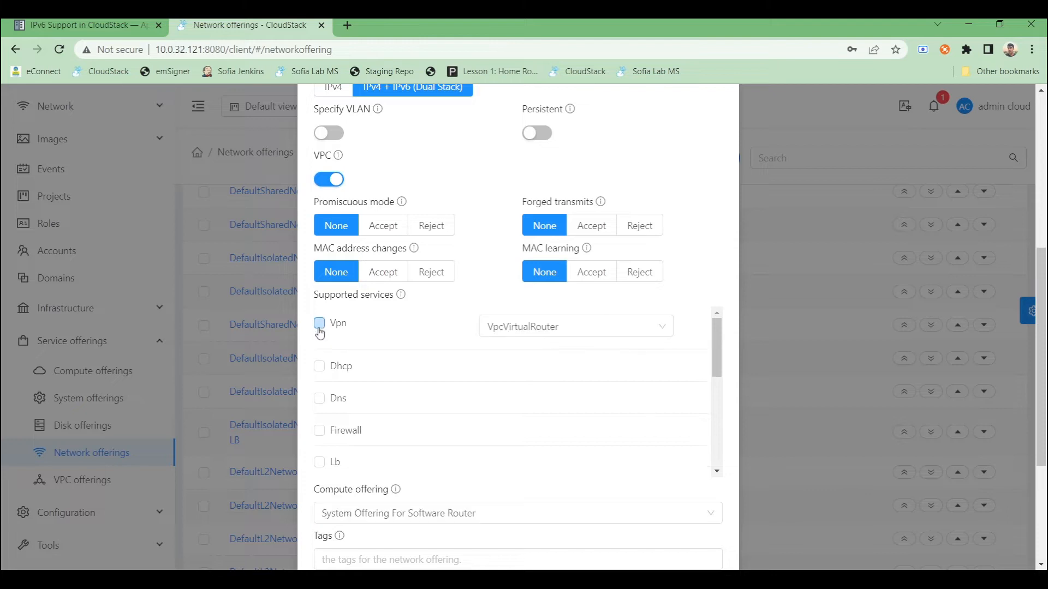
click(319, 366)
click(319, 409)
- Enable the Lb, UserData, SourceNat, StaticNat and PortForwarding supported services
scroll(337, 411, down, 1)
scroll(337, 410, down, 2)
scroll(327, 393, up, 2)
click(321, 418)
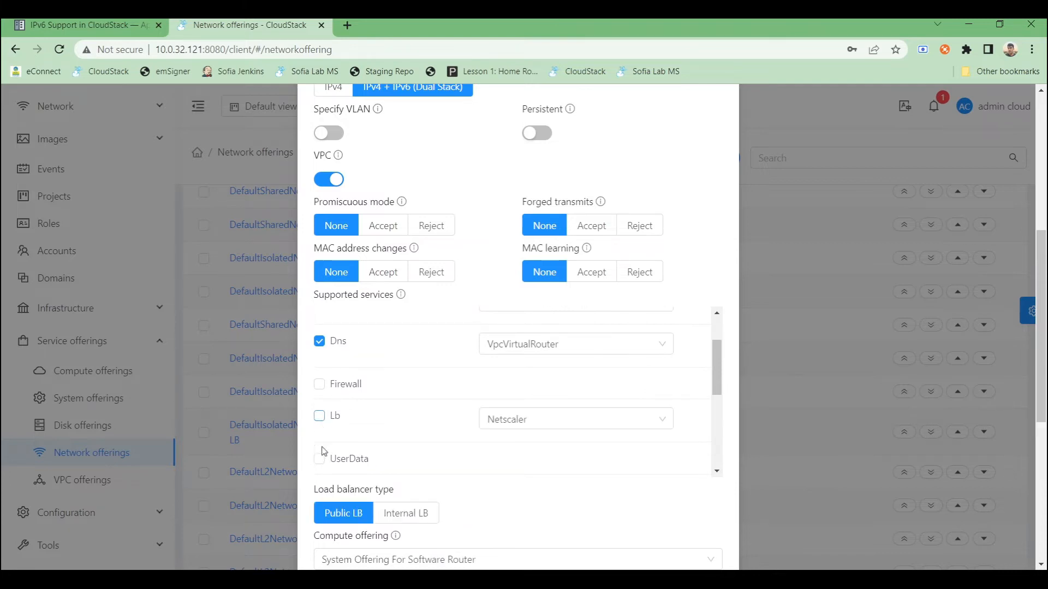
click(320, 459)
scroll(344, 418, down, 1)
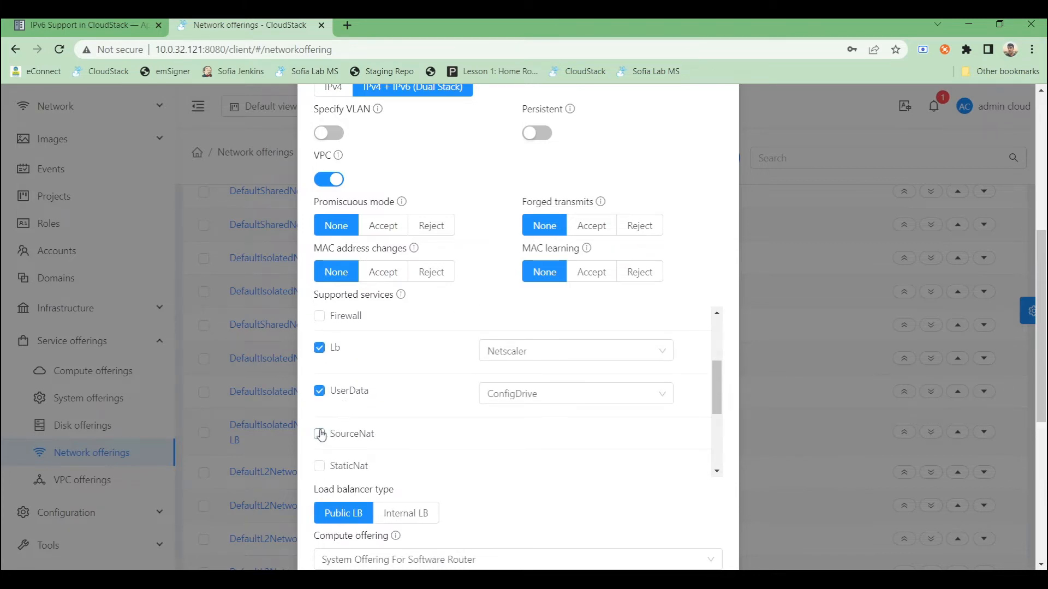
click(319, 433)
scroll(323, 436, down, 1)
click(319, 410)
click(319, 451)
scroll(464, 370, up, 4)
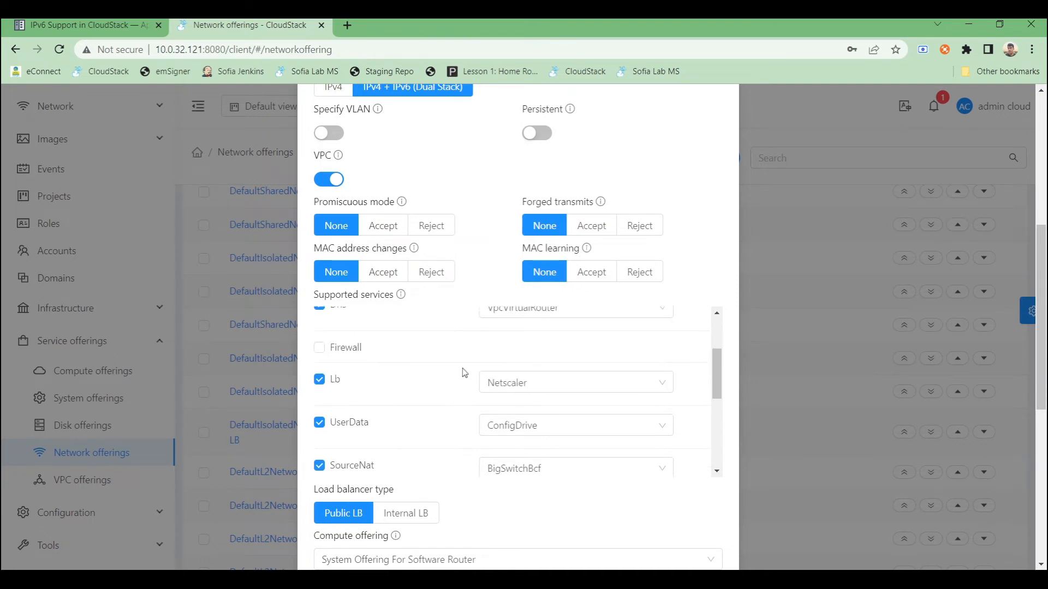
- Set the Lb service provider to VpcVirtualRouter
scroll(471, 376, down, 4)
scroll(471, 375, up, 2)
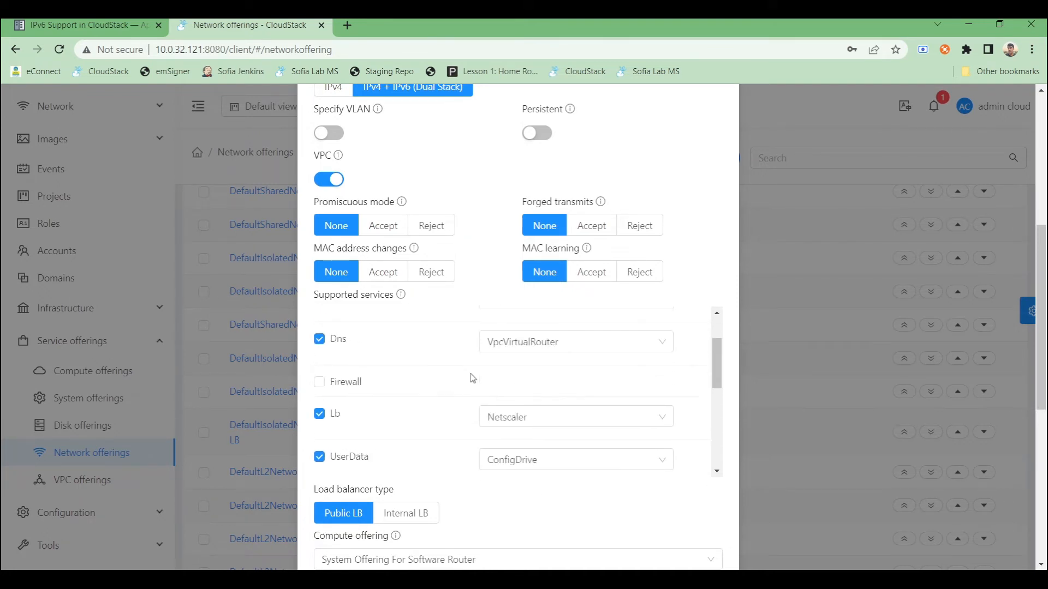
click(507, 417)
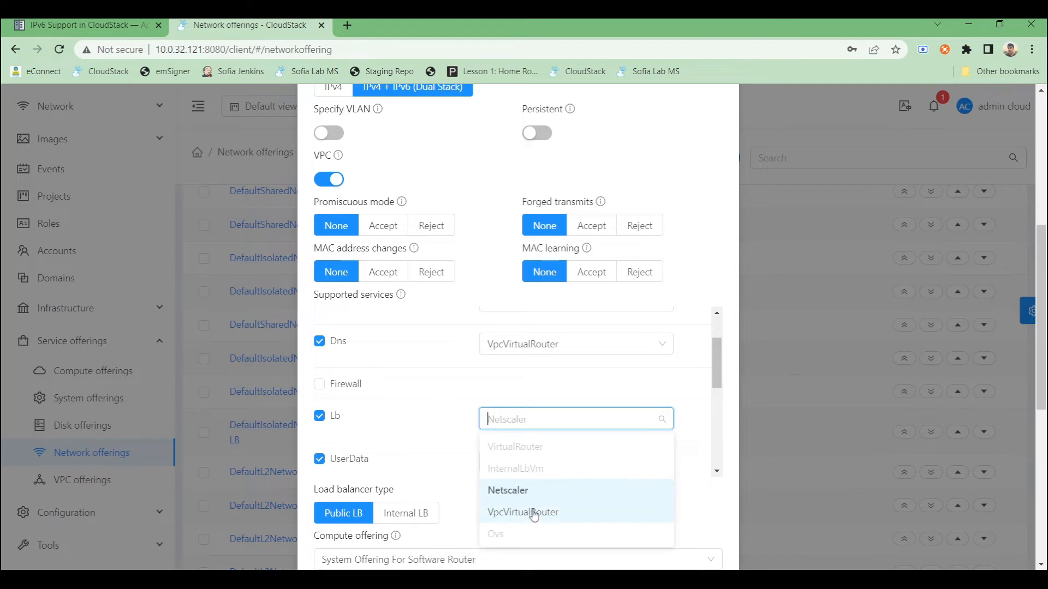
click(533, 512)
- Set the UserData and SourceNat service providers to VpcVirtualRouter
scroll(544, 385, down, 2)
scroll(542, 385, up, 1)
click(541, 390)
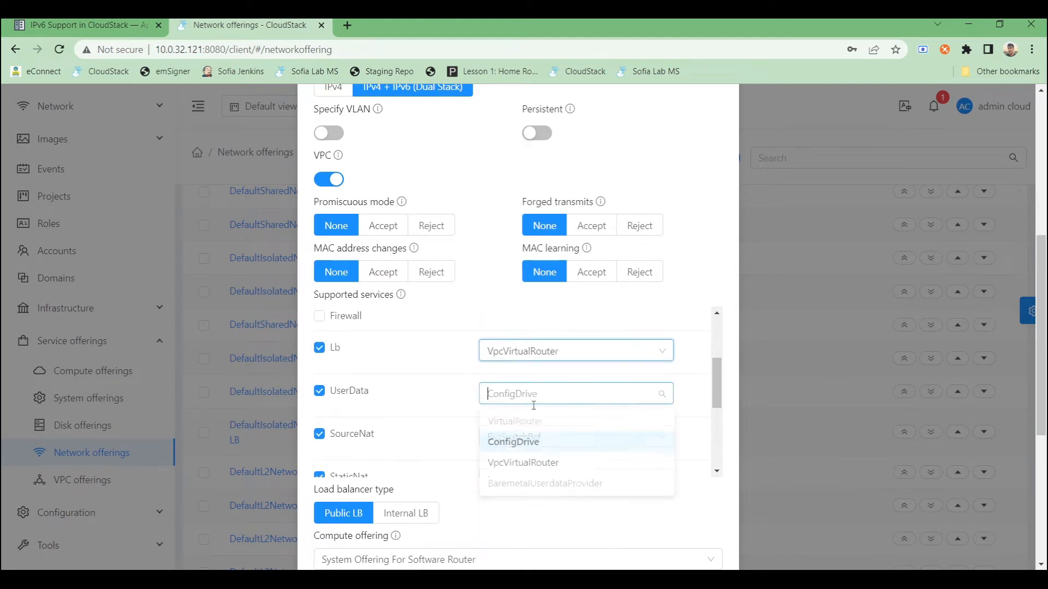
click(516, 465)
scroll(526, 447, down, 1)
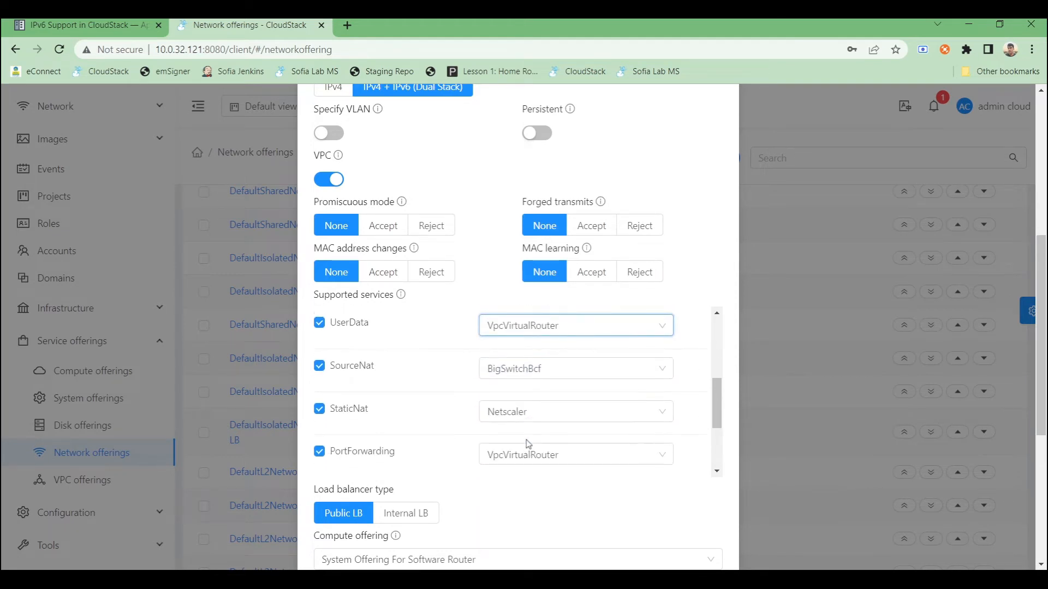
click(520, 376)
click(525, 554)
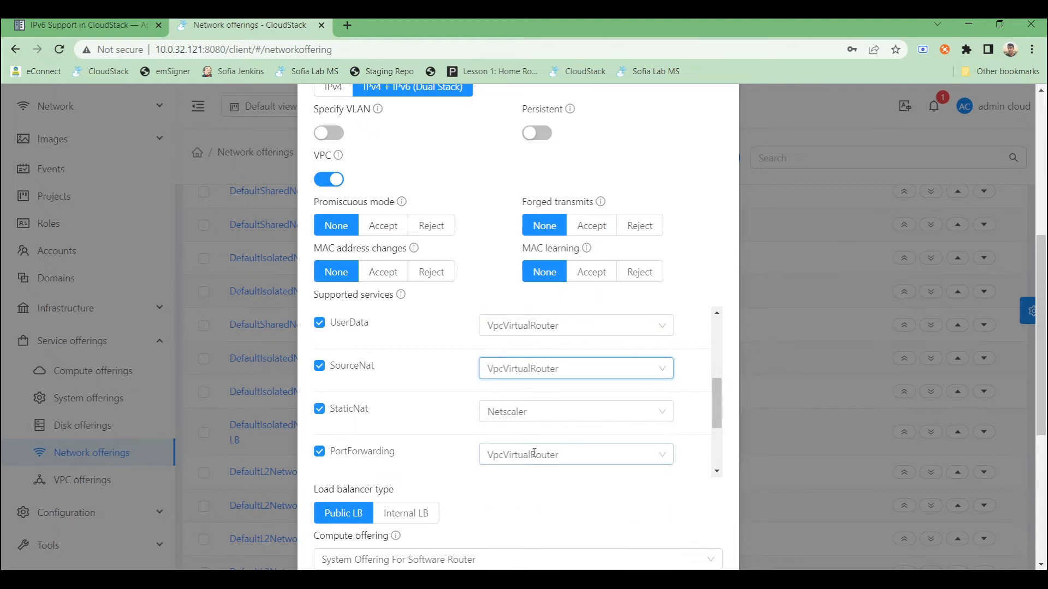
click(534, 453)
- Set the StaticNat service provider to VpcVirtualRouter
click(530, 408)
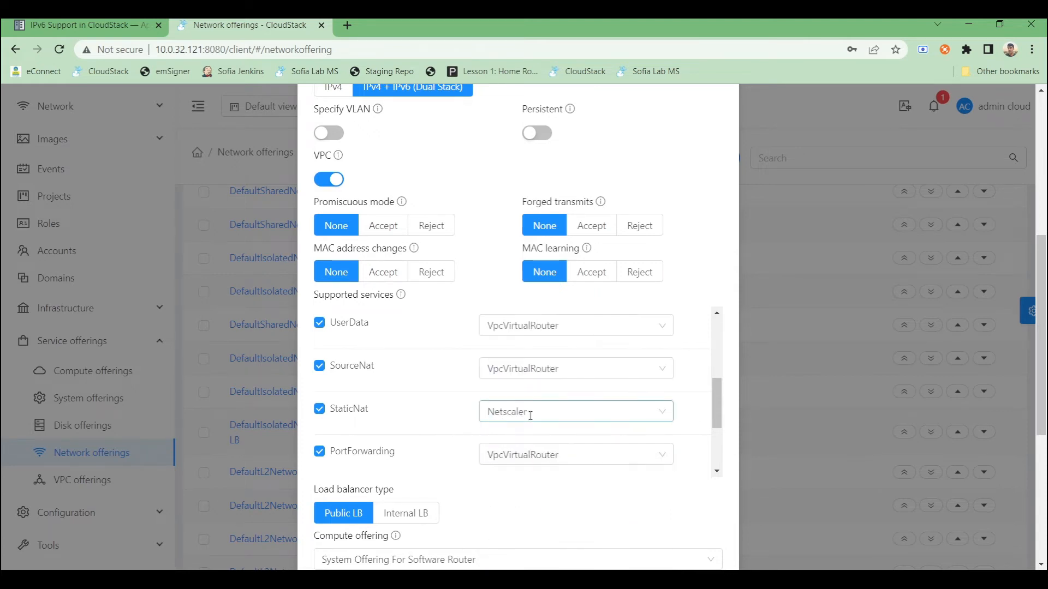
click(529, 415)
scroll(520, 360, down, 1)
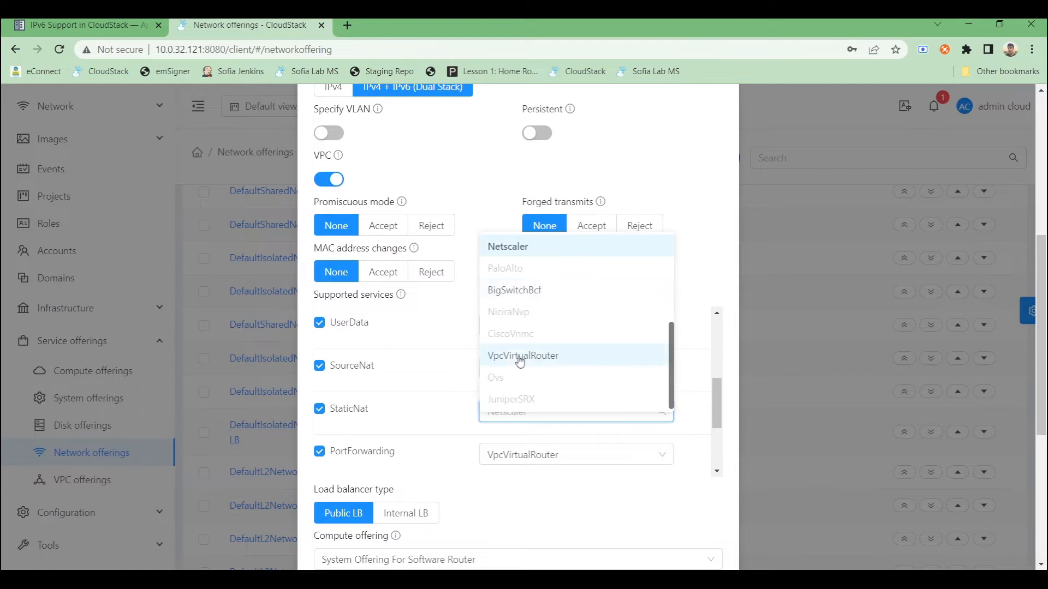
click(520, 360)
- Create the vpctier-ipv6 network offering with the remaining default settings
scroll(513, 417, down, 2)
scroll(515, 420, up, 5)
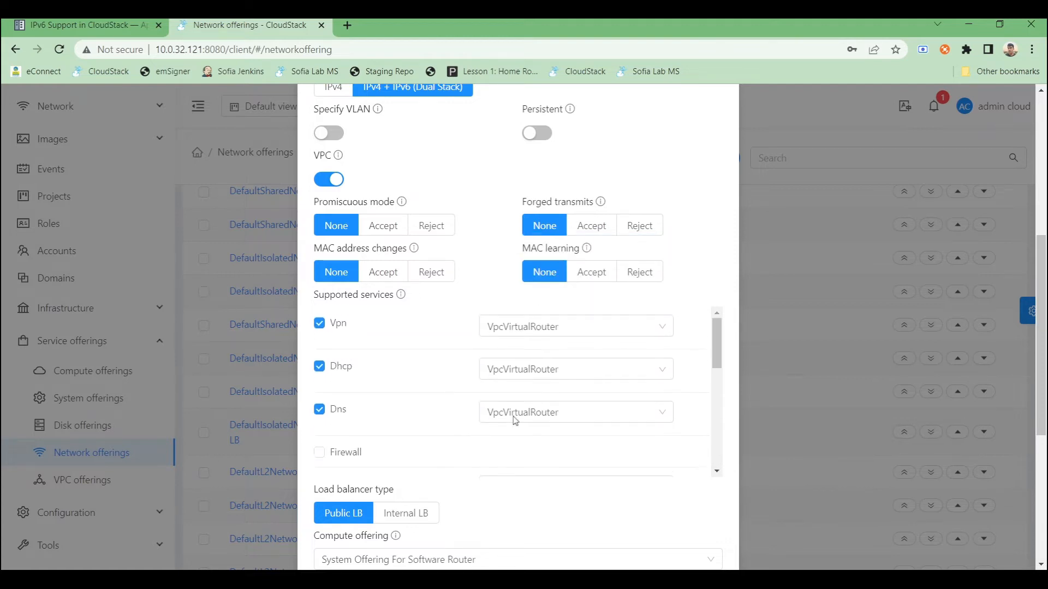
scroll(515, 421, up, 5)
scroll(516, 404, down, 8)
scroll(524, 336, down, 5)
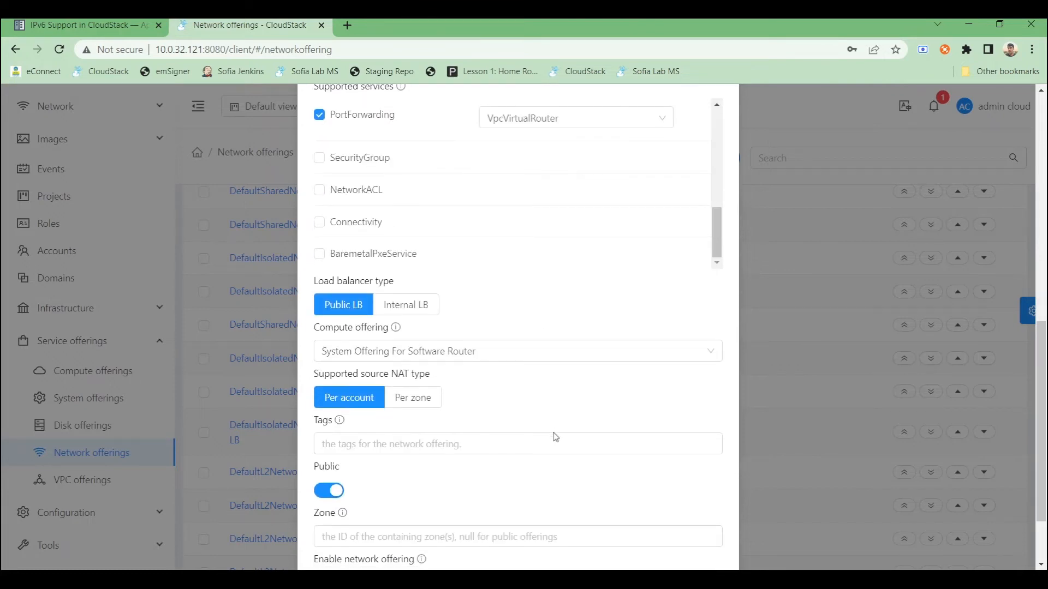
scroll(555, 437, down, 2)
click(338, 493)
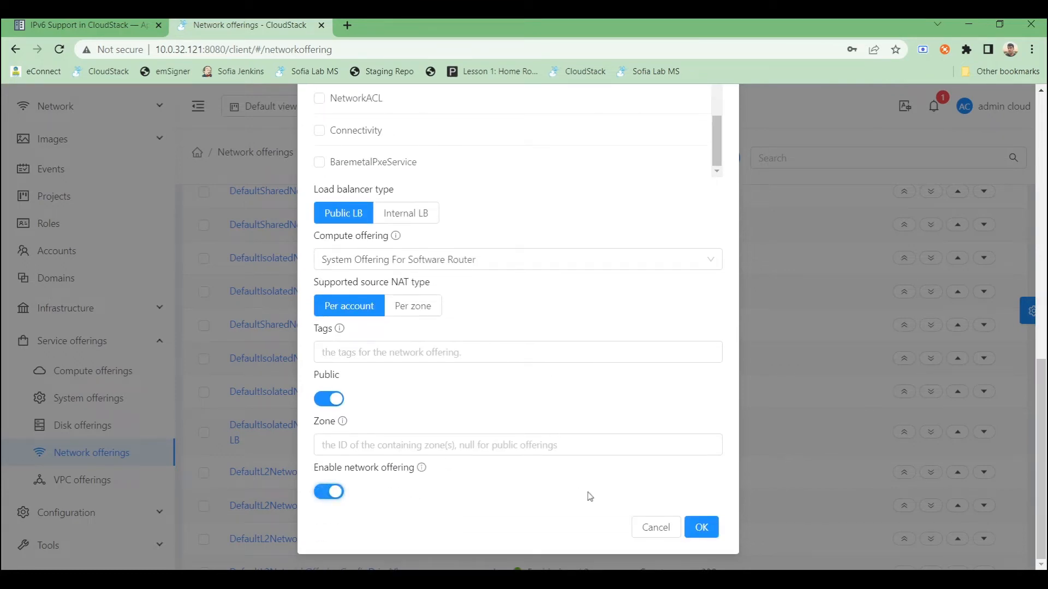
click(703, 528)
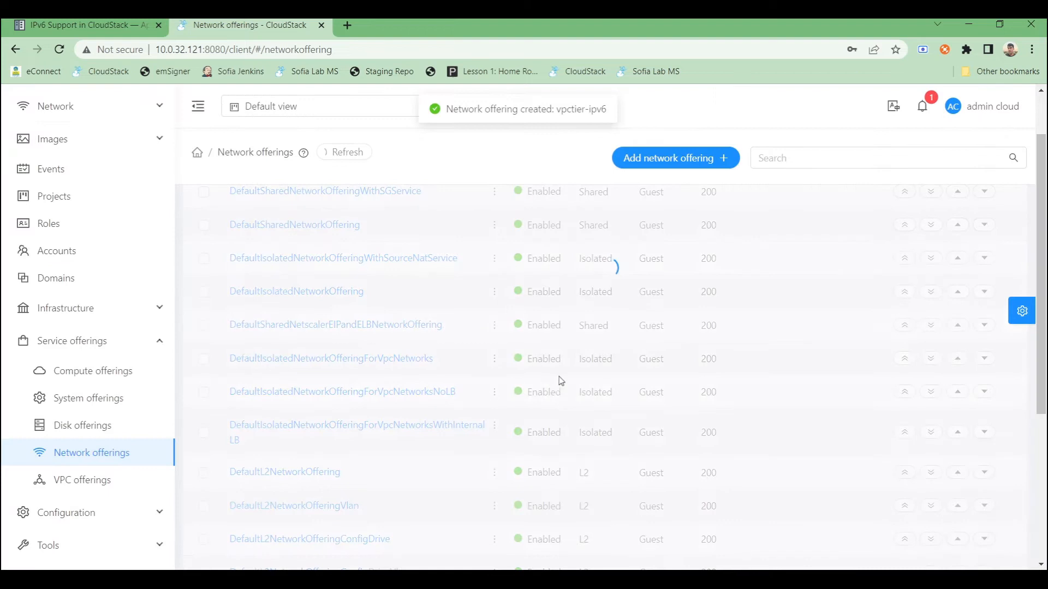
- Start a new VPC offering named vpc-ip6 with description vpc-ip6 and the IPv4 + IPv6 (Dual Stack) protocol
scroll(329, 369, down, 1)
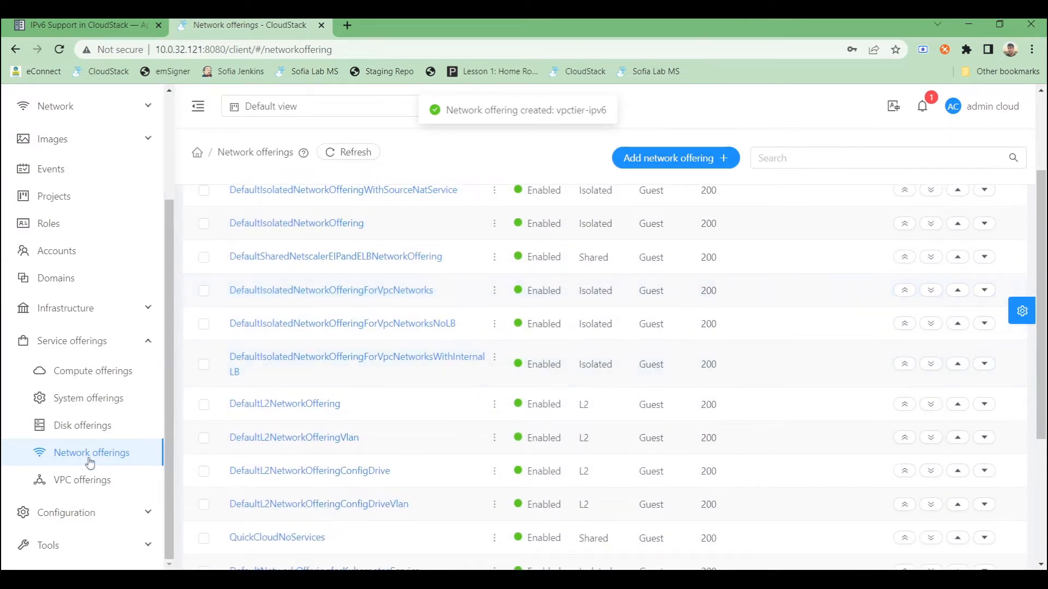
click(80, 486)
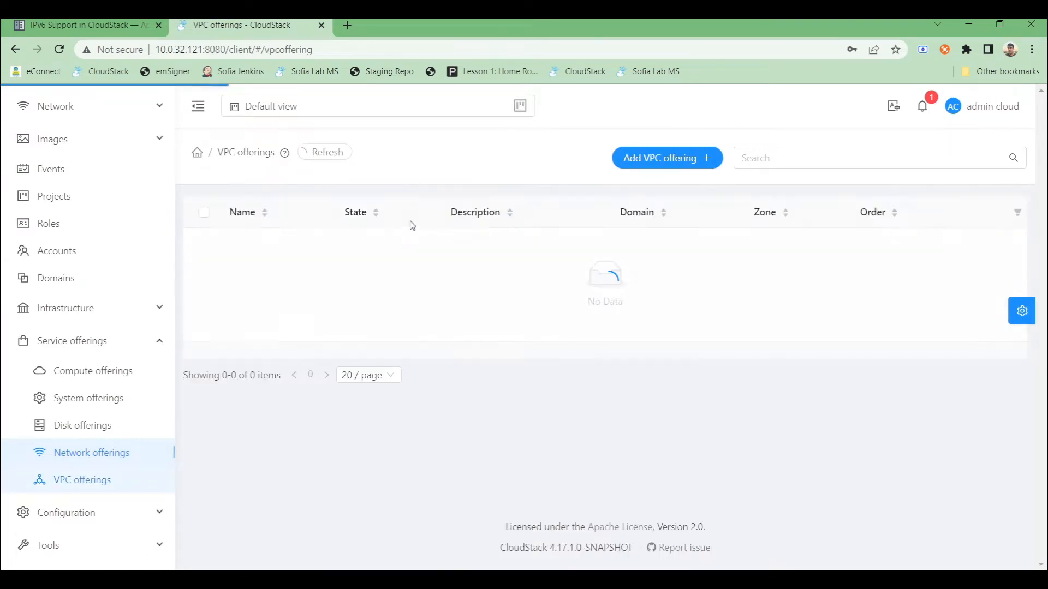
click(636, 162)
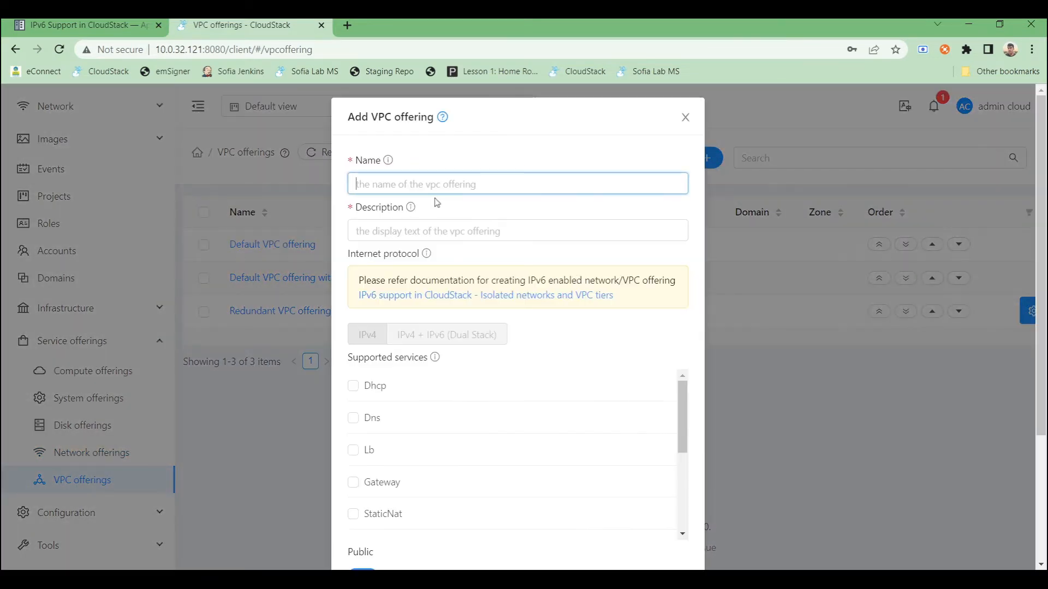
text(vpc-ip)
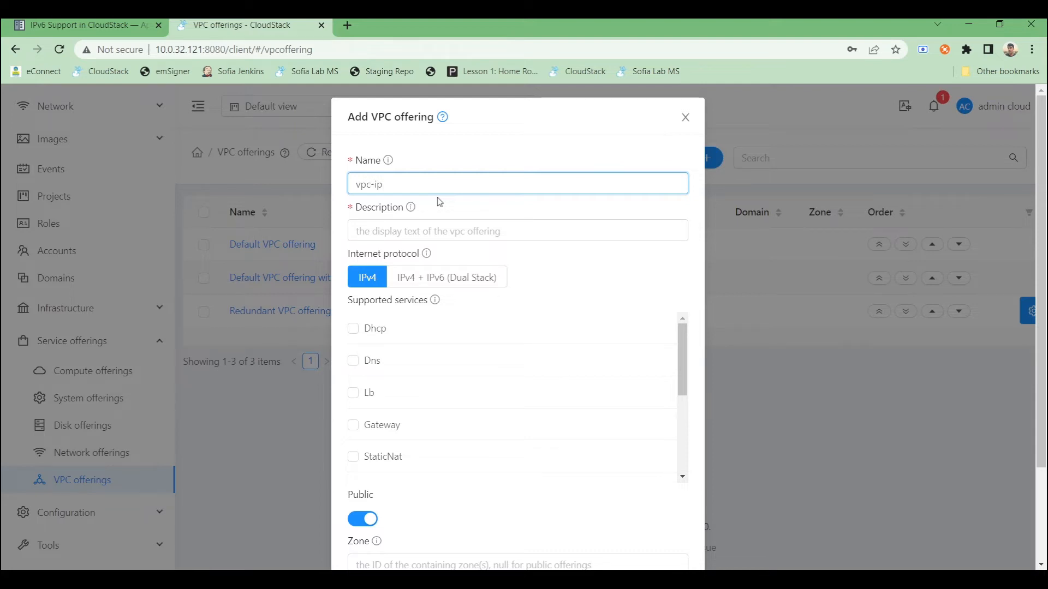
key(ctrl+a)
key(ctrl+c)
click(426, 234)
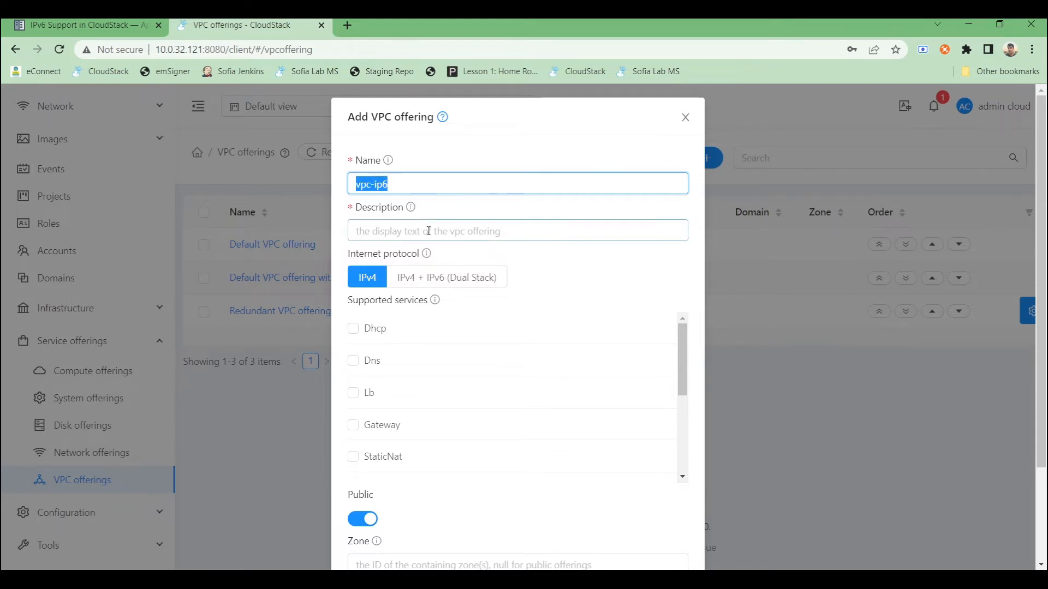
key(ctrl+v)
click(407, 277)
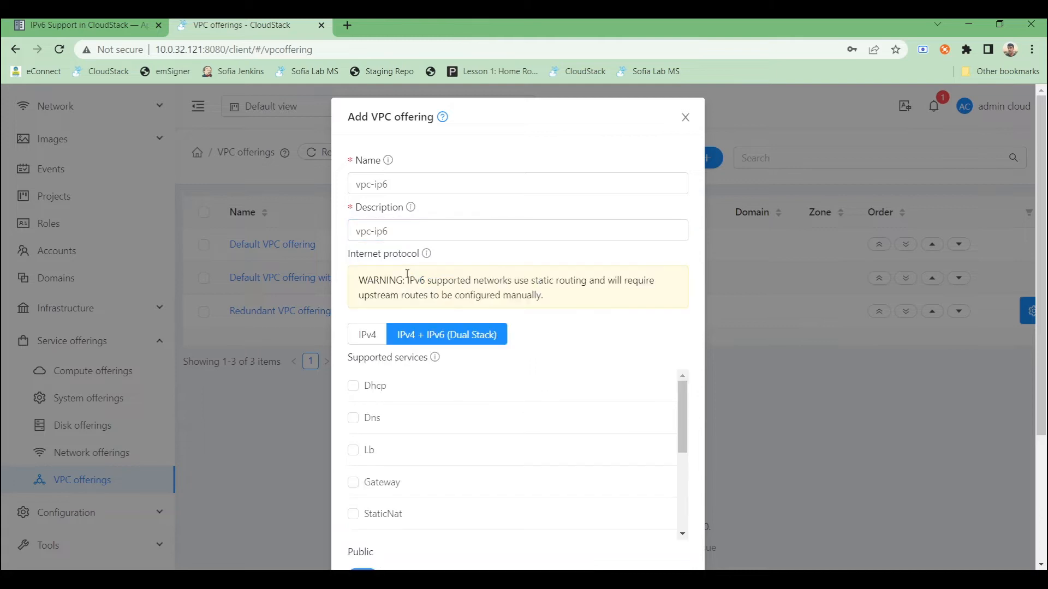
- Enable the Dhcp, Dns, Lb and StaticNat services for the VPC offering
click(353, 385)
click(353, 429)
click(353, 472)
scroll(377, 436, down, 3)
scroll(360, 442, up, 2)
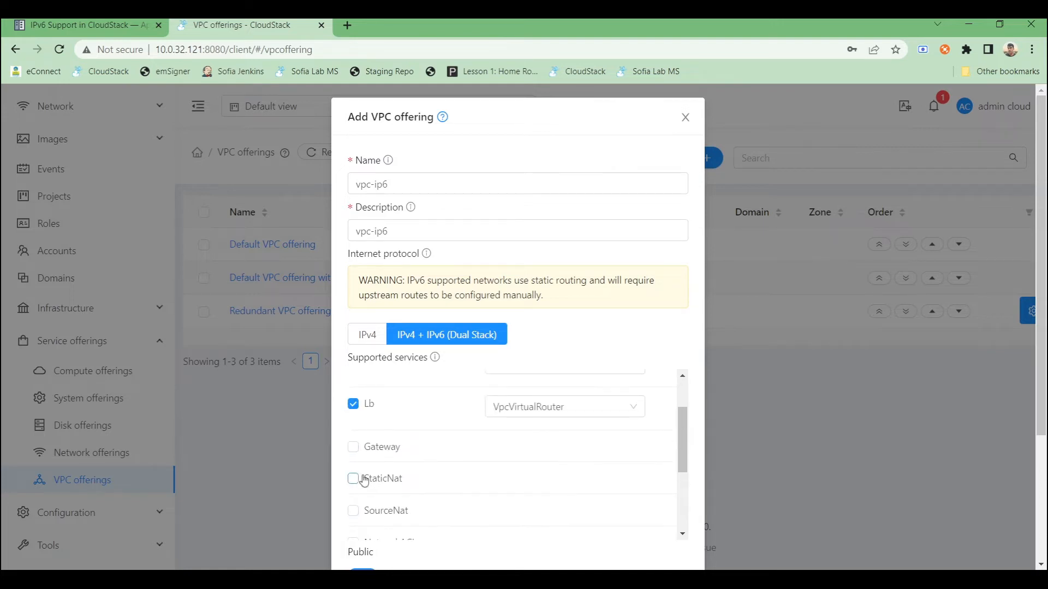
scroll(356, 460, up, 1)
scroll(355, 460, down, 1)
click(353, 448)
click(352, 448)
click(354, 479)
- Enable the SourceNat, NetworkACL and PortForwarding services
scroll(369, 487, down, 1)
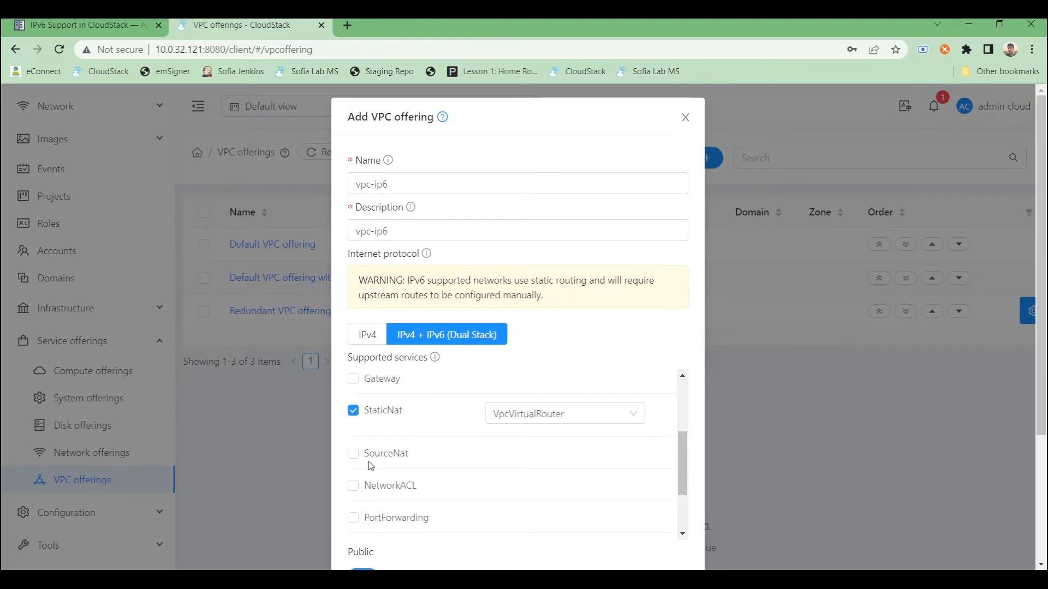
click(371, 459)
click(374, 501)
scroll(379, 492, down, 2)
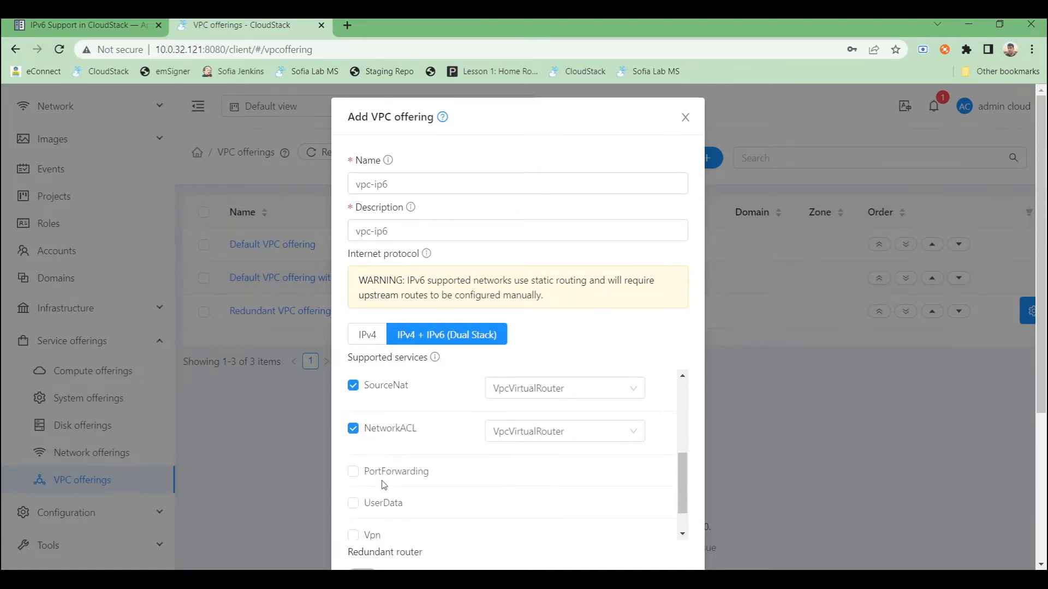
click(384, 480)
- Enable the UserData and Vpn services
scroll(404, 470, down, 1)
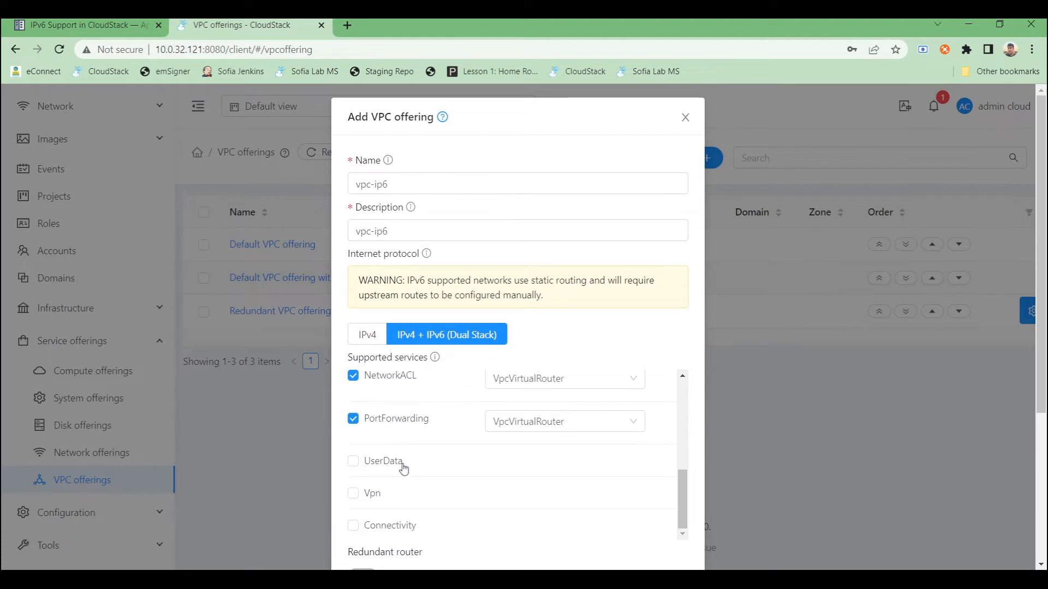
scroll(404, 469, down, 1)
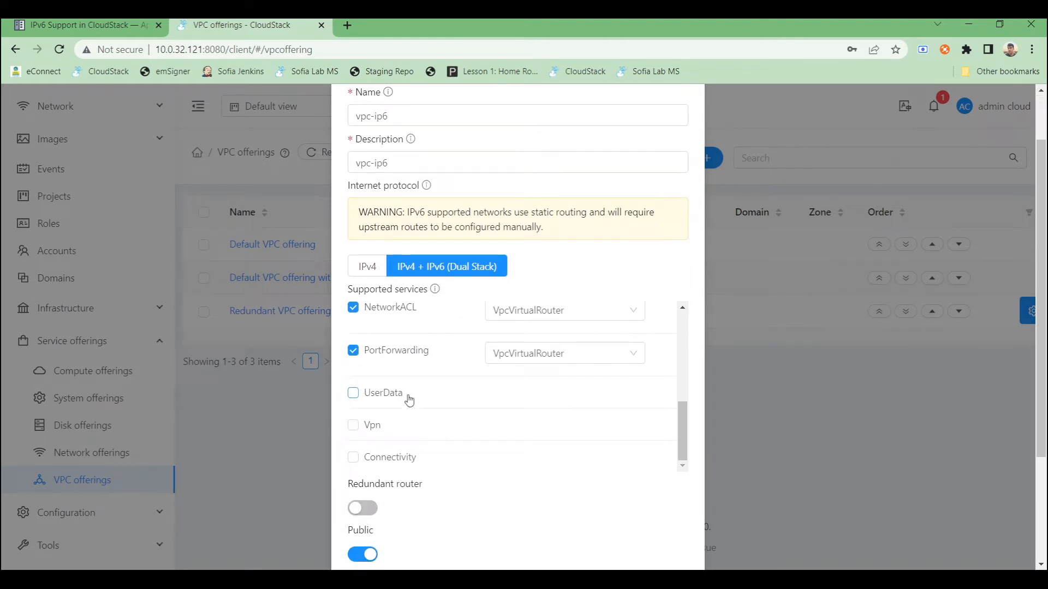
scroll(411, 397, down, 1)
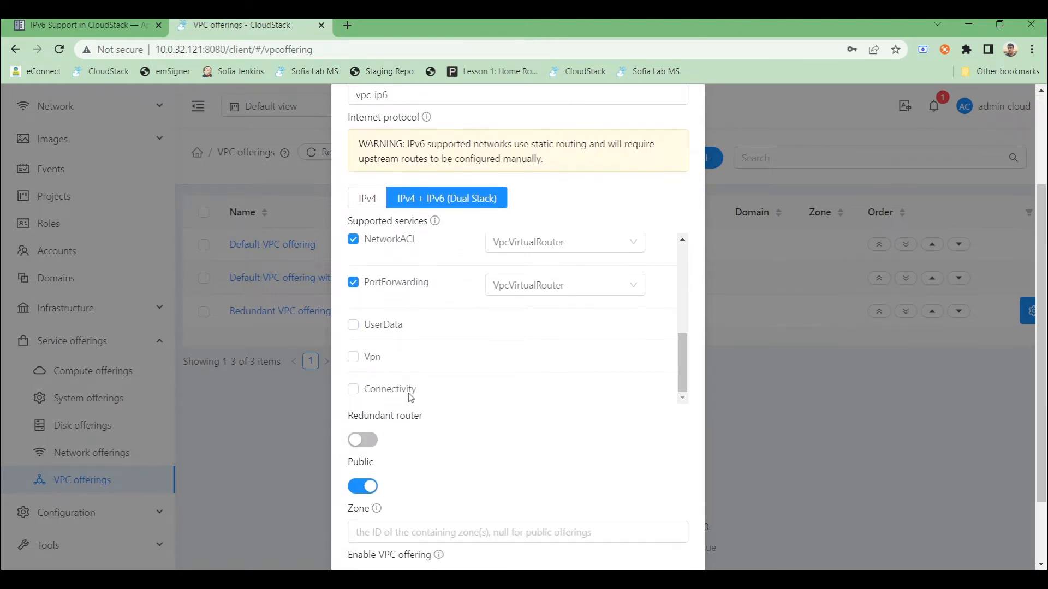
click(355, 325)
click(371, 368)
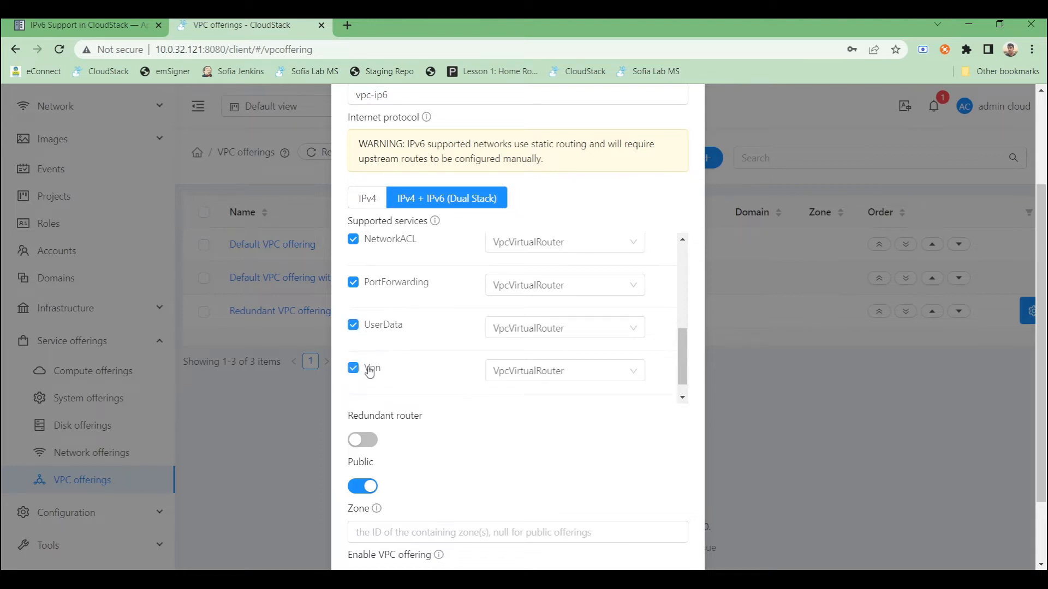
- Review the selected services and create the vpc-ip6 VPC offering
scroll(370, 371, up, 5)
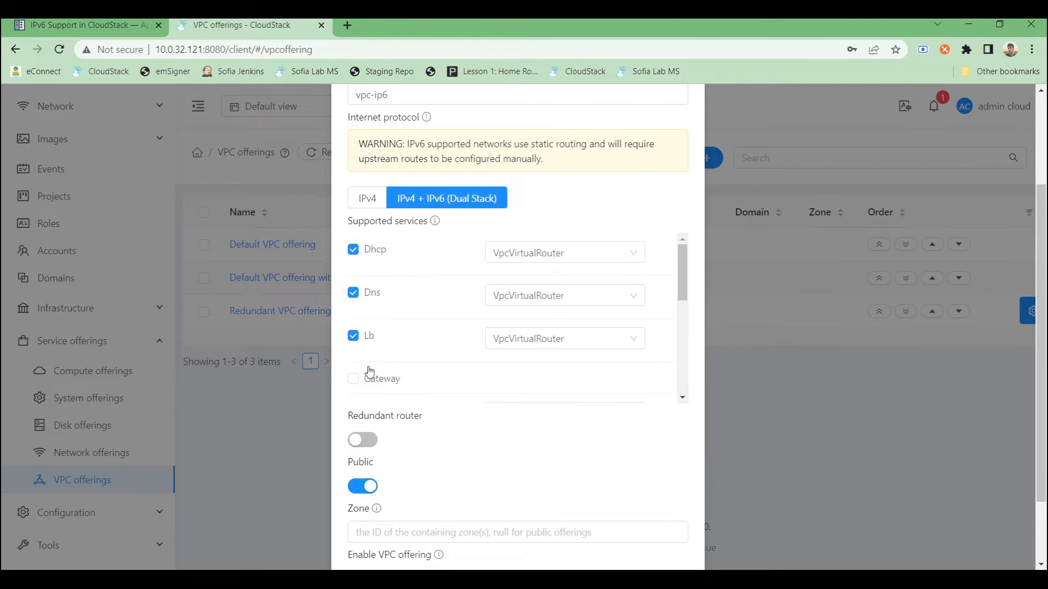
scroll(369, 371, down, 5)
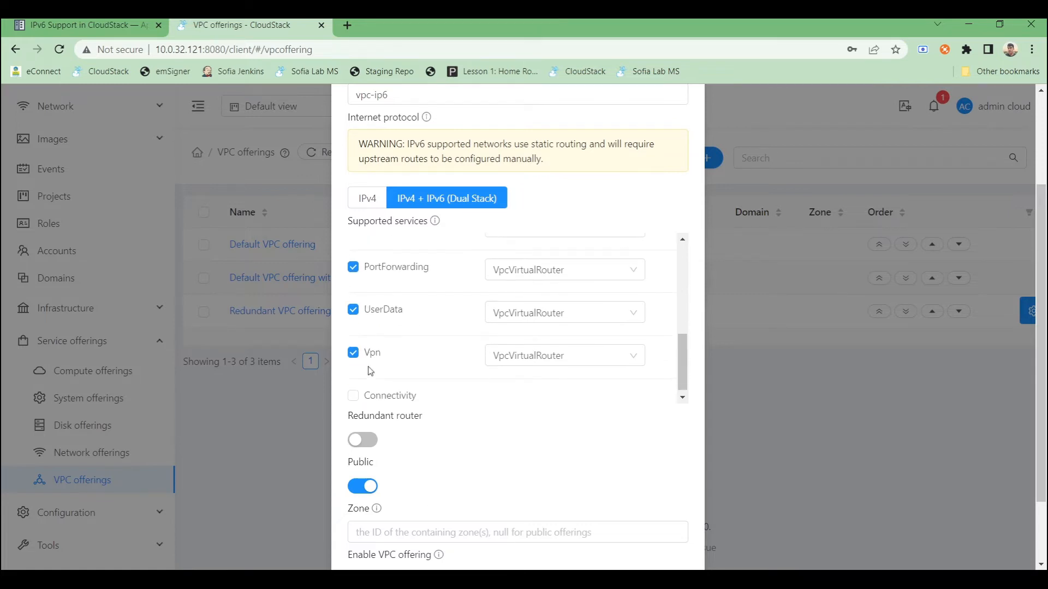
scroll(484, 342, down, 1)
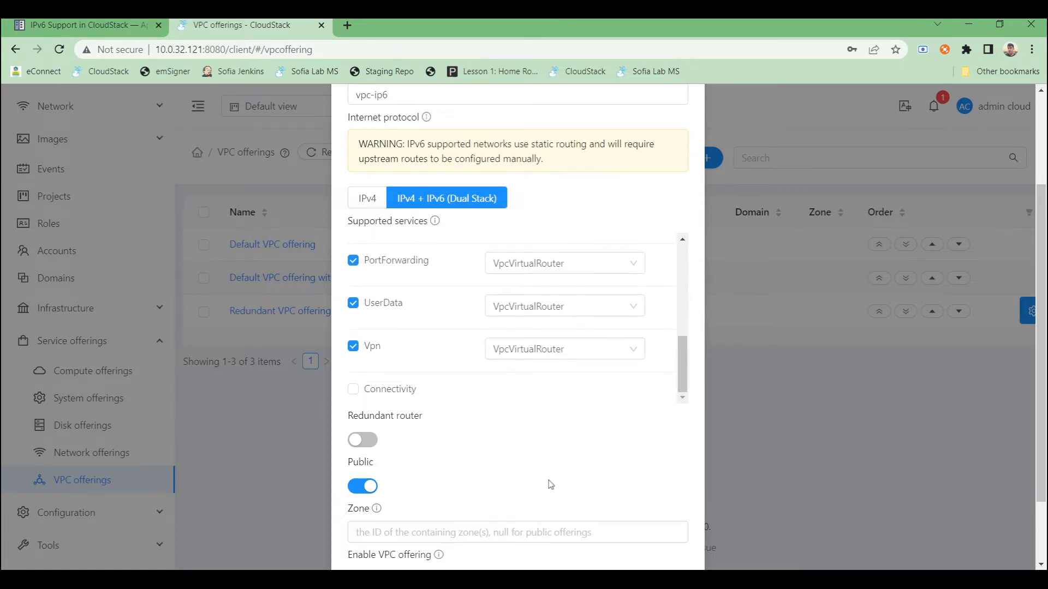
scroll(551, 484, down, 2)
click(362, 493)
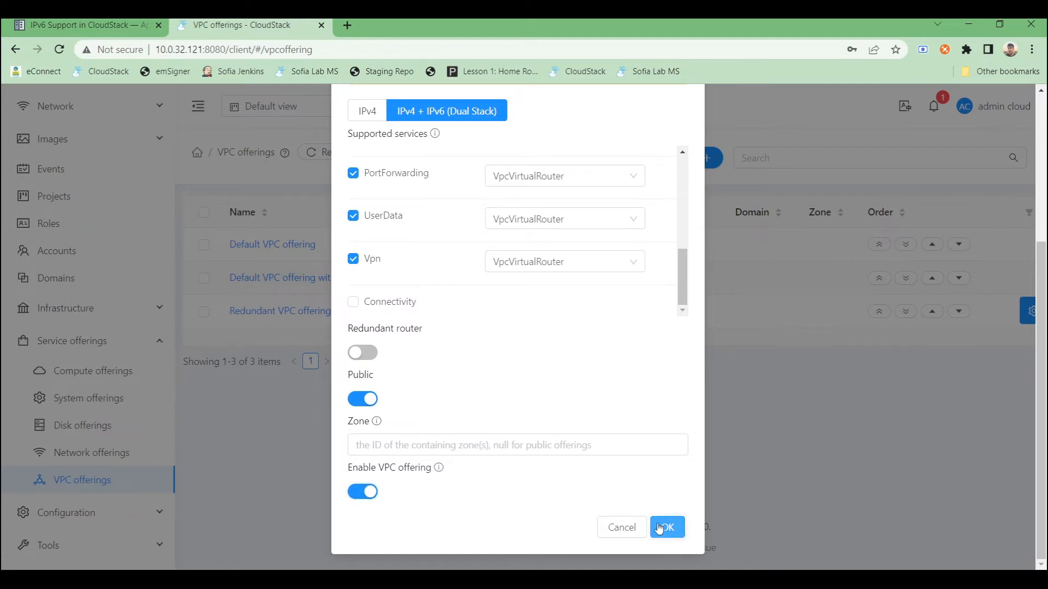
click(659, 529)
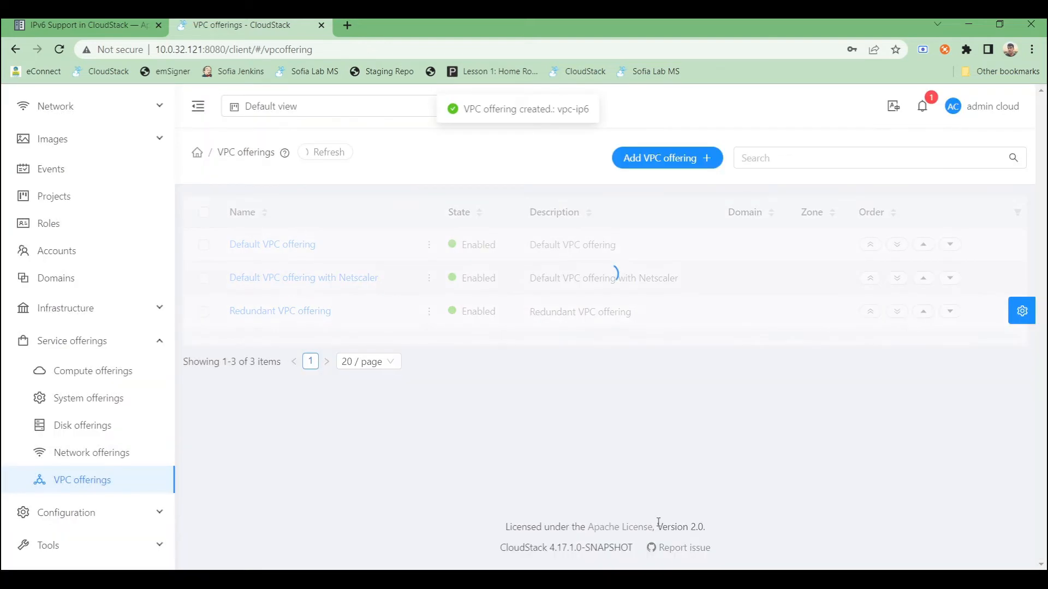
- Delete the existing vpctier-ipv6 network offering
click(93, 454)
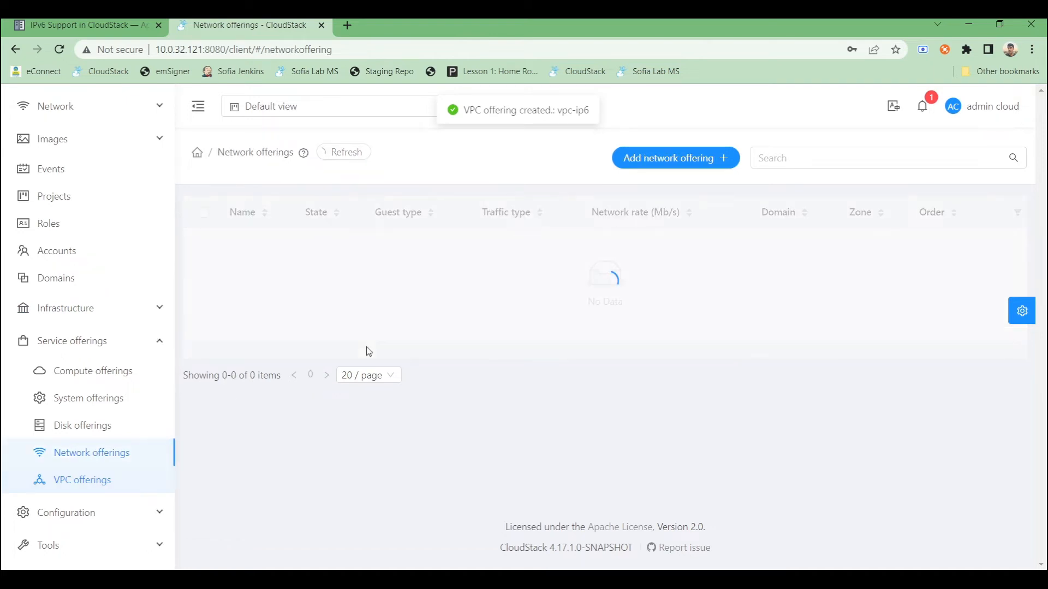
scroll(362, 352, down, 5)
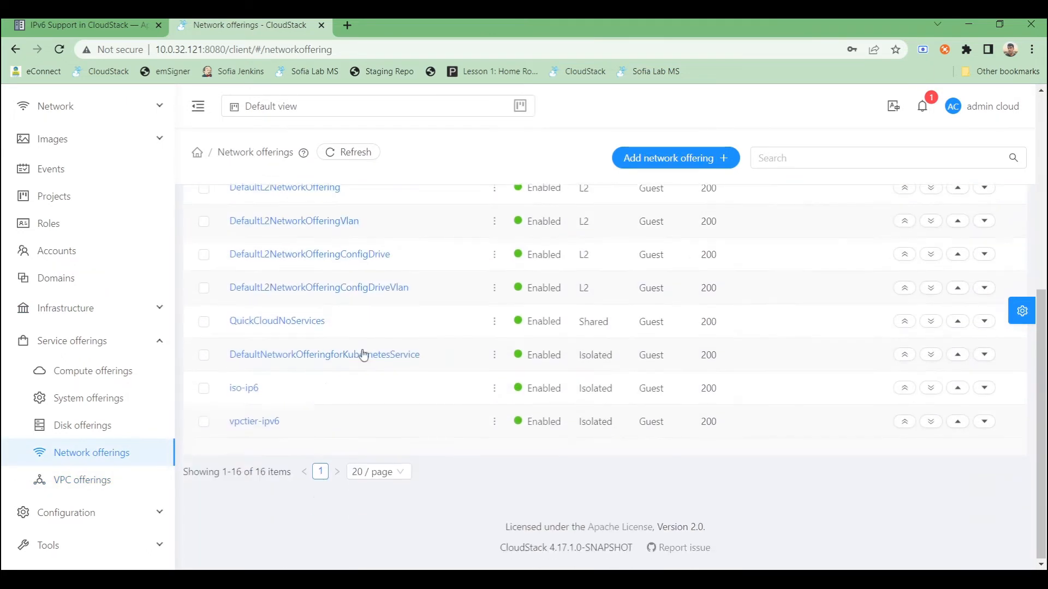
click(249, 425)
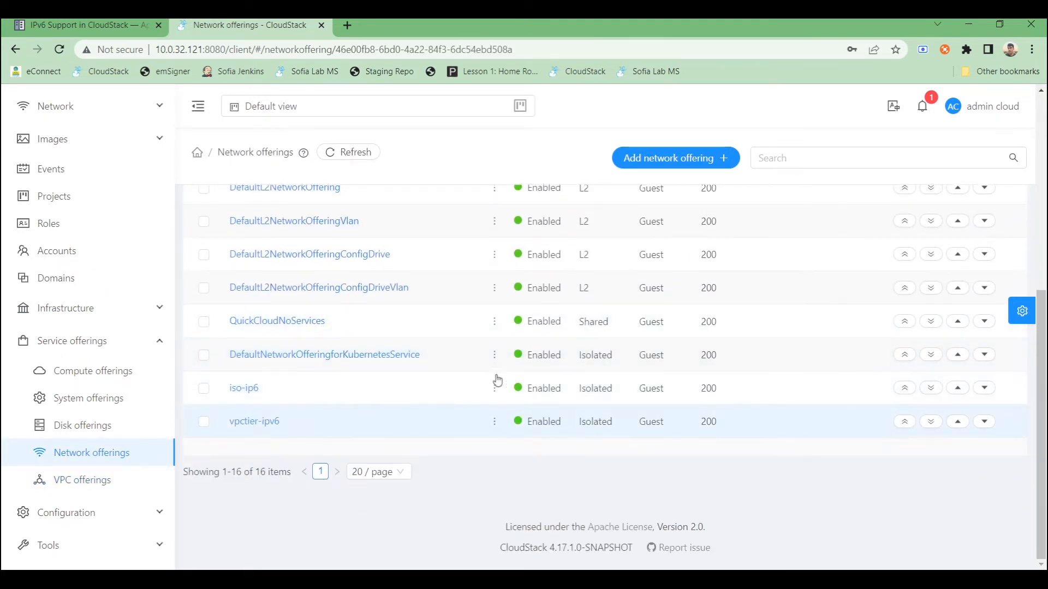
scroll(504, 367, down, 8)
scroll(507, 366, down, 1)
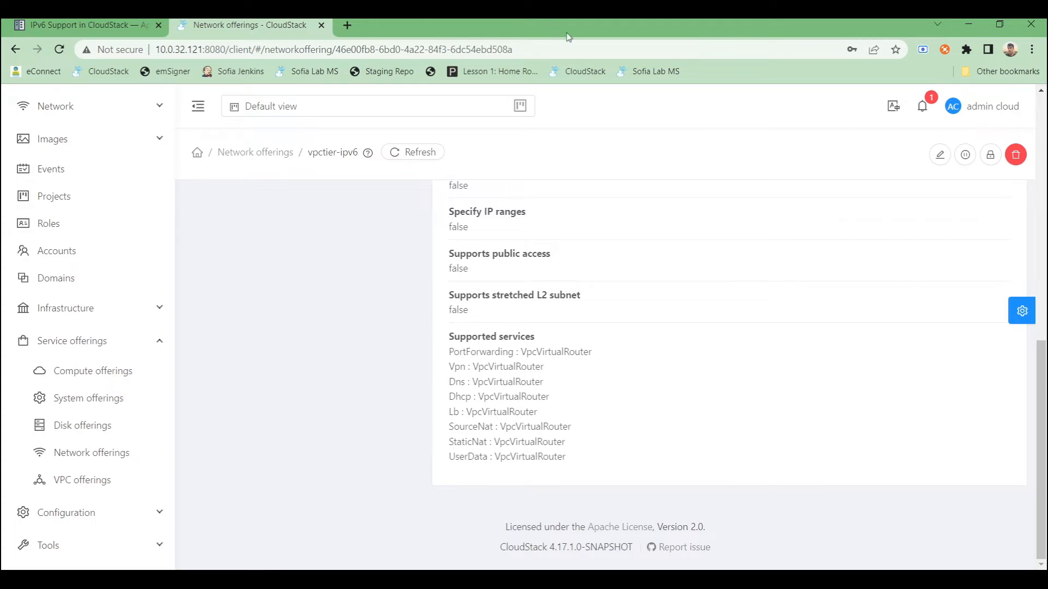
click(1015, 155)
click(643, 363)
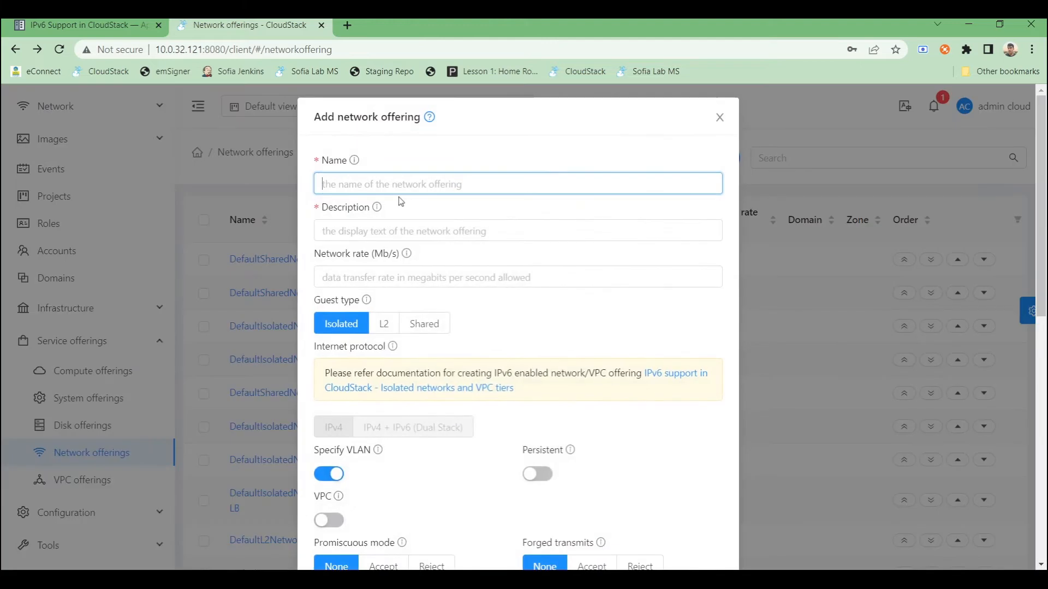
- Start a new network offering named vpctier-ip6 with the same description, IPv4 + IPv6 (Dual Stack) protocol and Specify VLAN off
text(vpct)
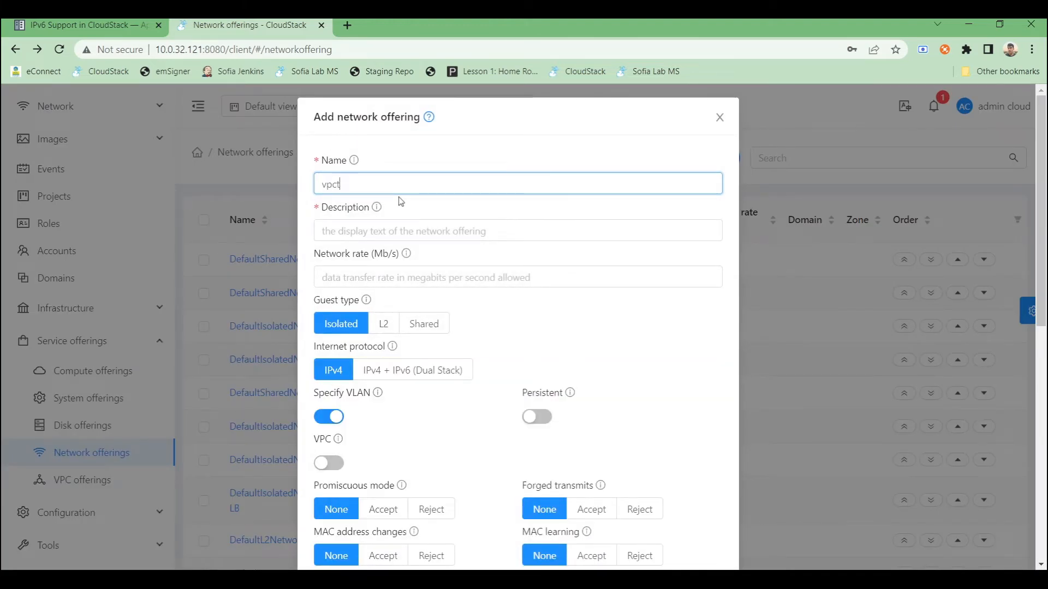
text(ier-ip6)
key(ctrl+a)
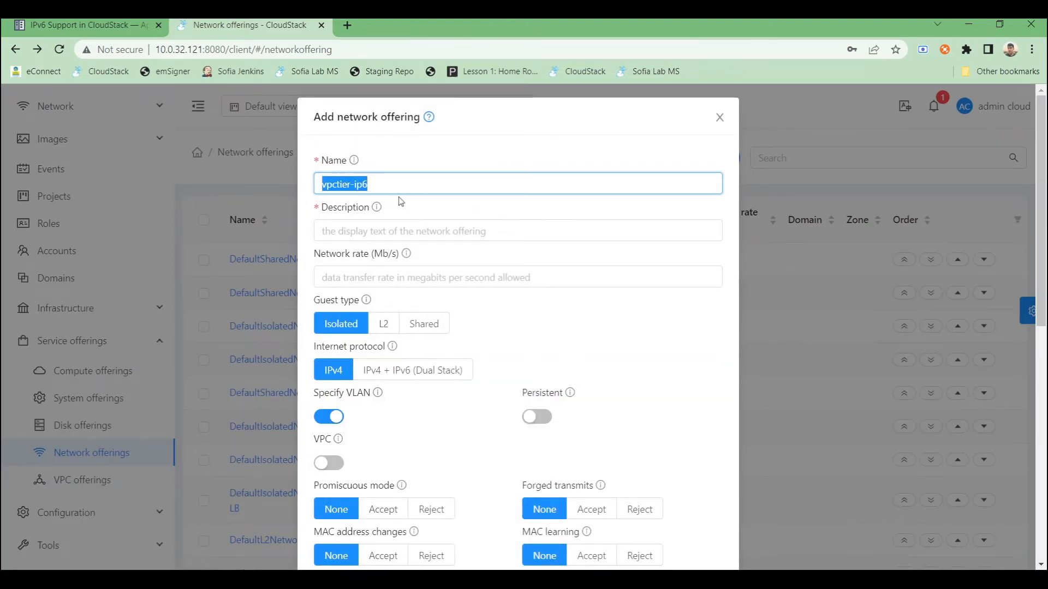
key(ctrl+c)
click(397, 230)
key(ctrl+v)
click(368, 370)
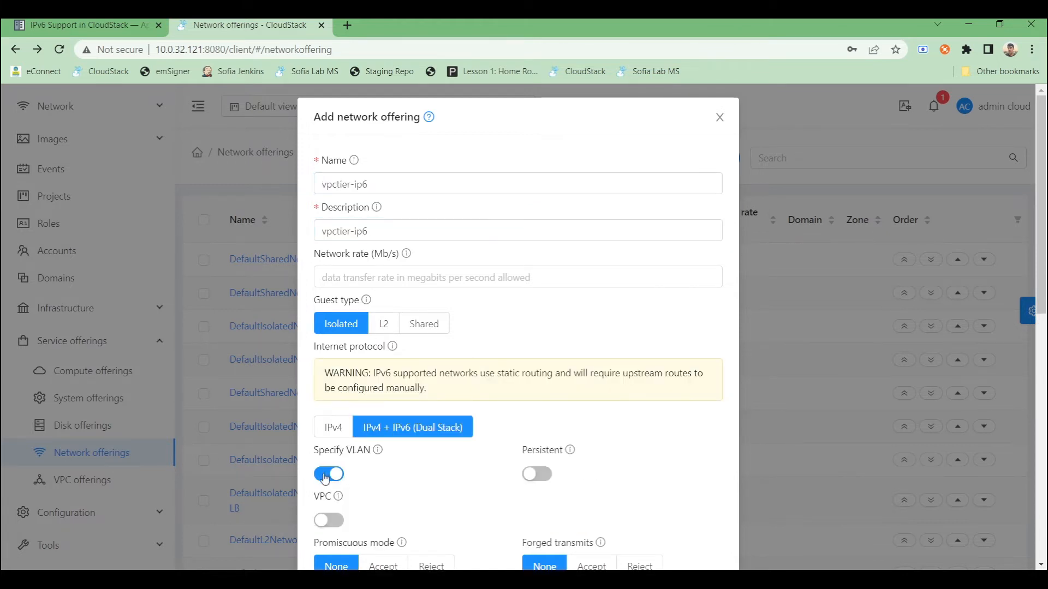
click(325, 478)
- Enable the Vpn, Dhcp and Dns services
scroll(338, 464, down, 5)
scroll(411, 343, down, 1)
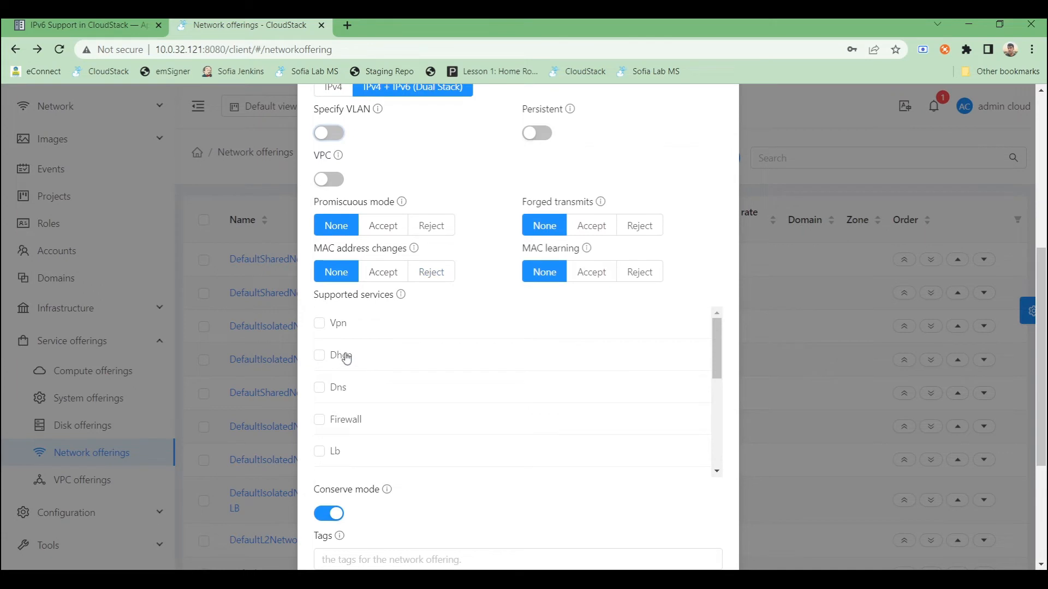
click(319, 323)
click(319, 366)
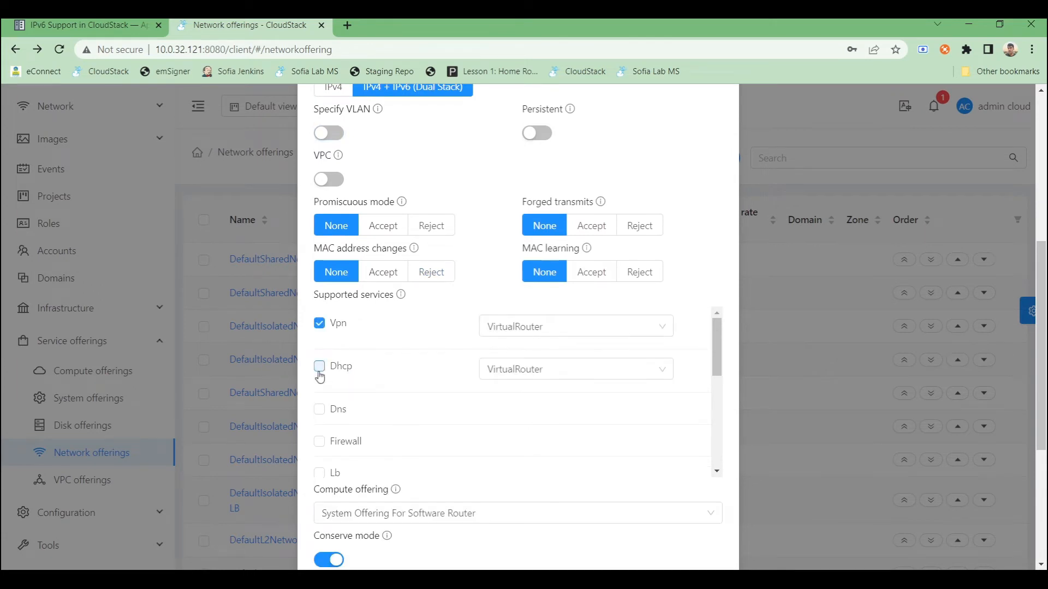
click(319, 410)
- Turn on the VPC option for the network offering
scroll(387, 393, down, 1)
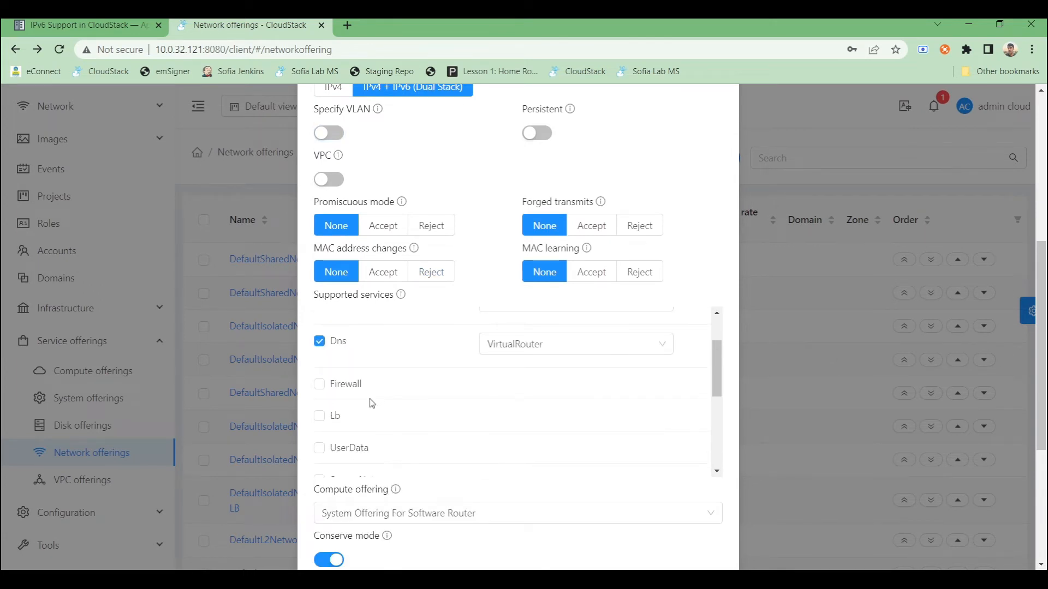
scroll(372, 403, up, 1)
scroll(339, 205, up, 6)
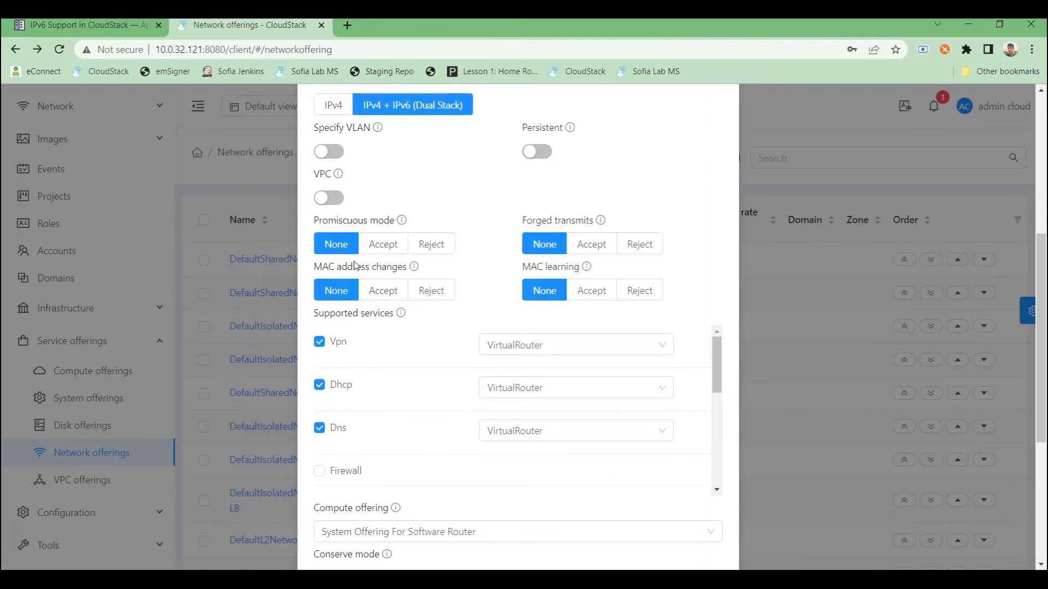
scroll(325, 394, down, 3)
click(324, 390)
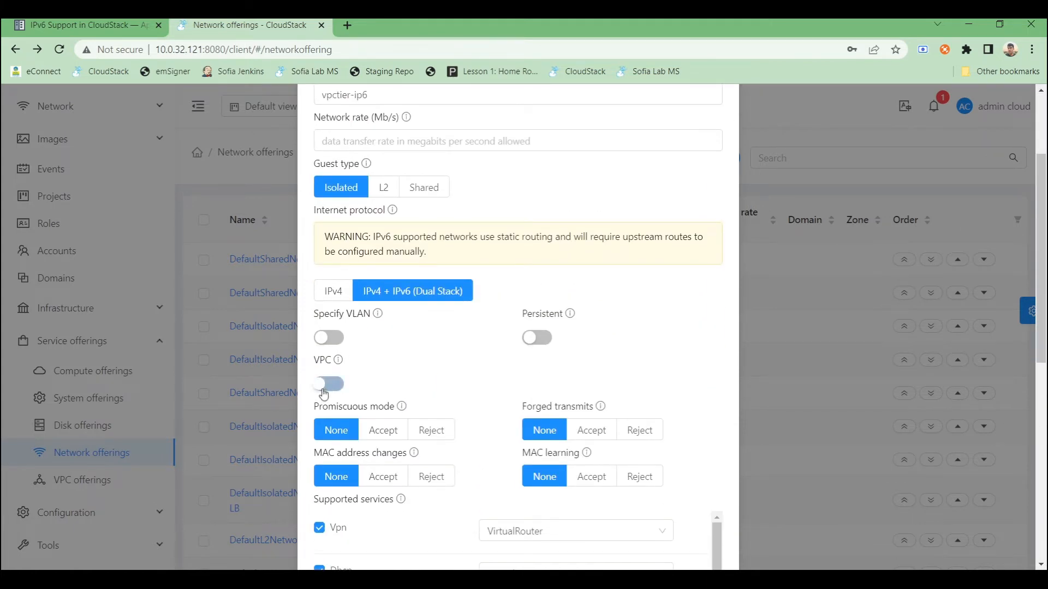
- Enable the Lb, UserData, SourceNat, StaticNat and PortForwarding services
scroll(413, 383, down, 2)
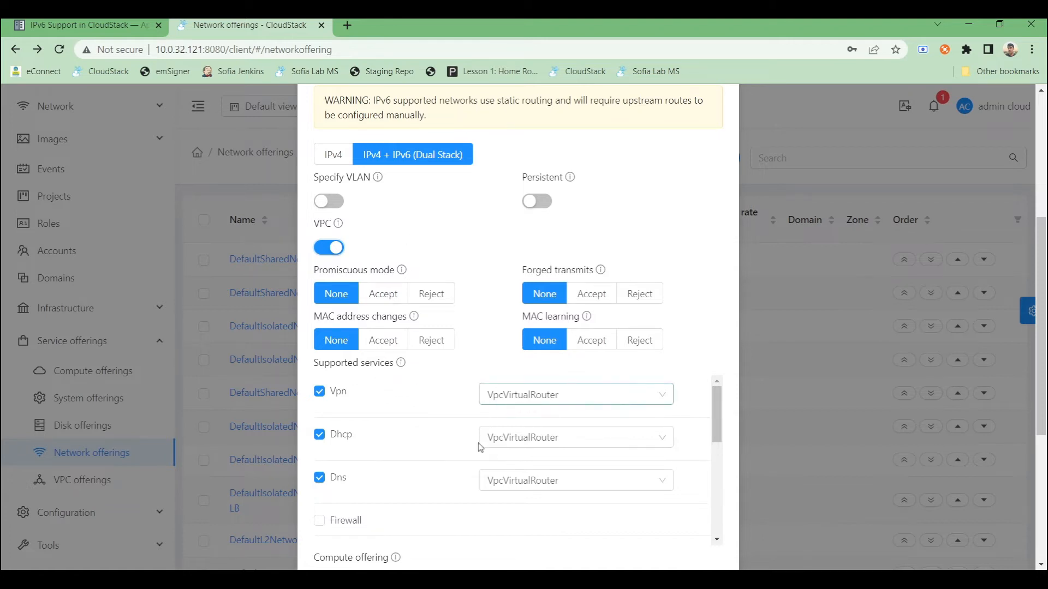
scroll(436, 453, down, 2)
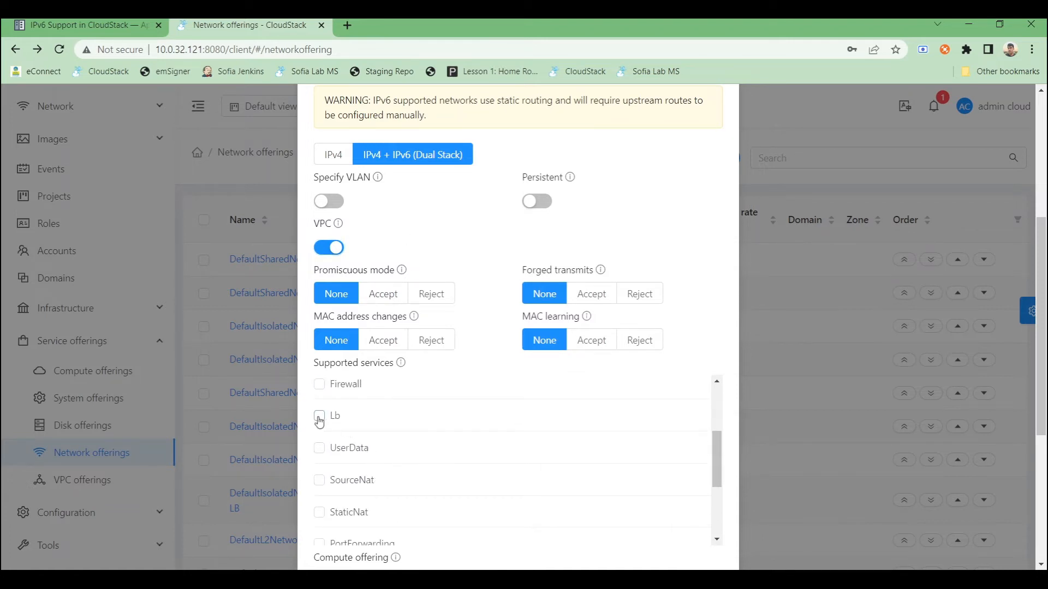
click(319, 416)
click(319, 459)
click(320, 503)
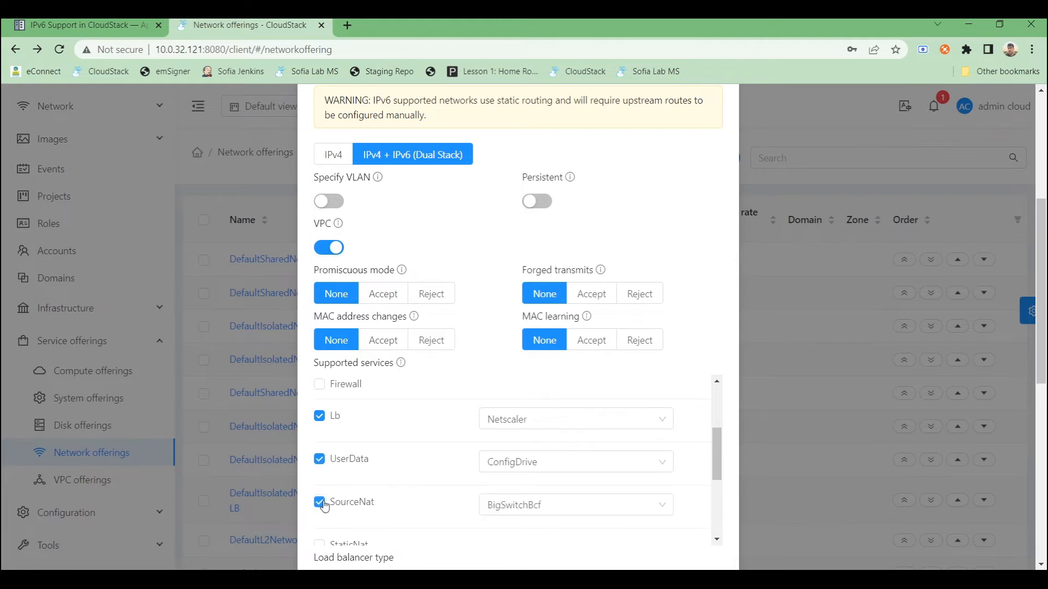
scroll(320, 501, down, 2)
scroll(321, 485, up, 1)
click(320, 479)
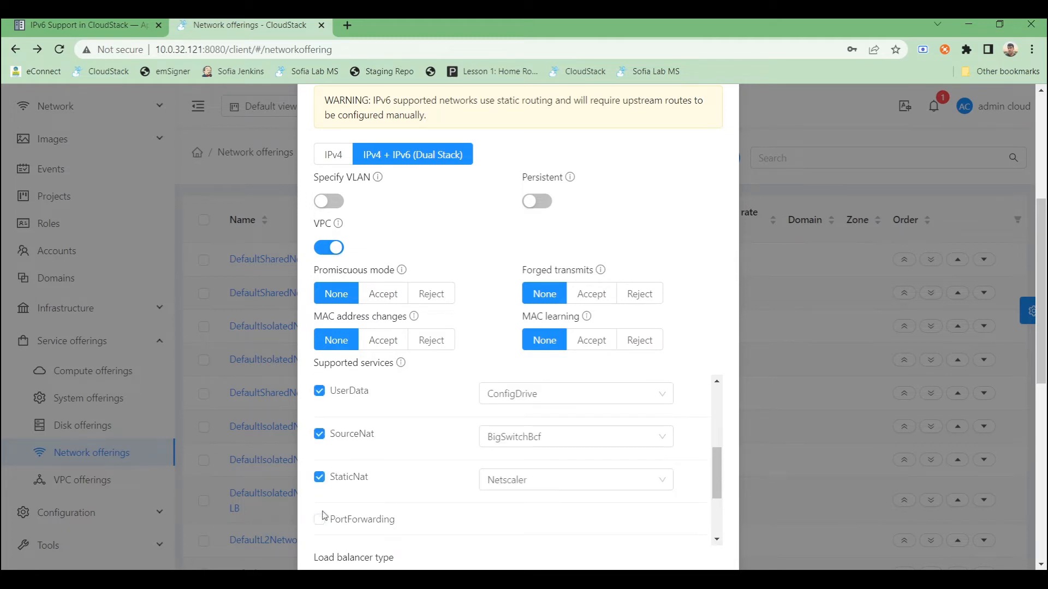
click(319, 521)
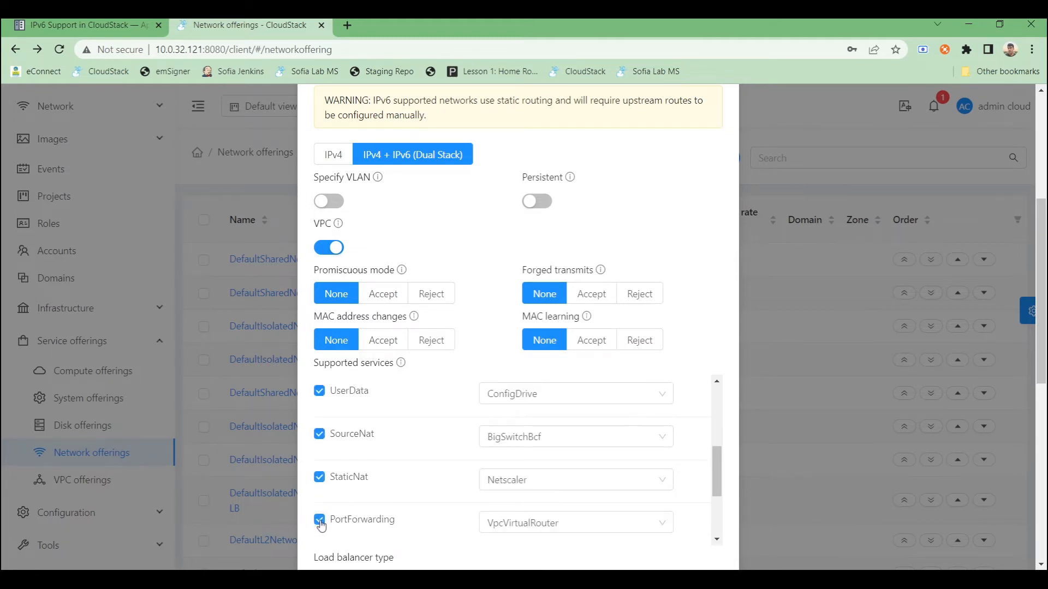
- Set the Lb service provider to VpcVirtualRouter
scroll(371, 480, down, 1)
scroll(373, 482, down, 1)
click(355, 468)
scroll(503, 478, up, 6)
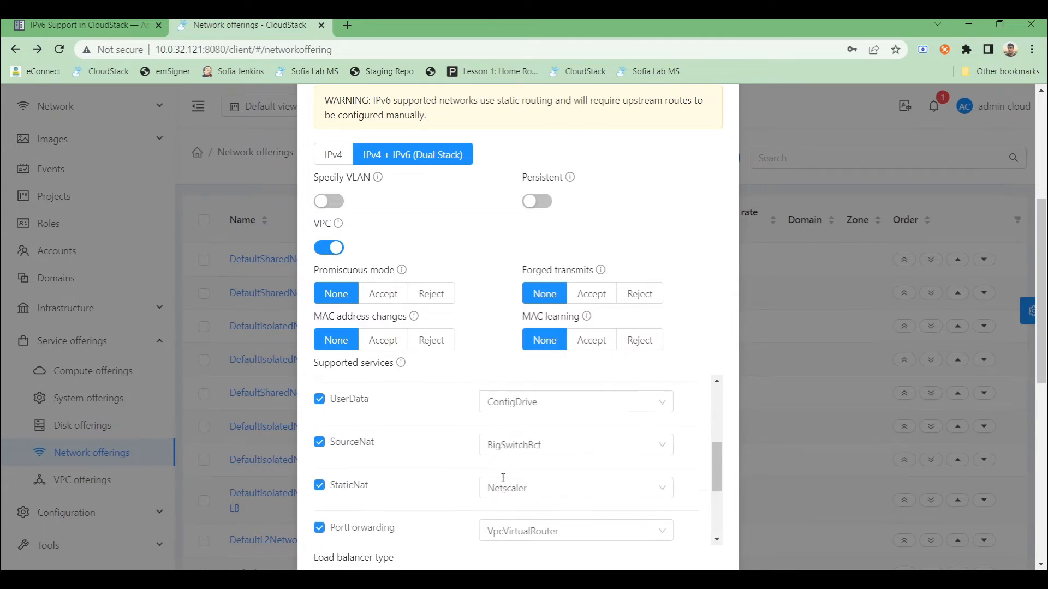
scroll(503, 482, down, 2)
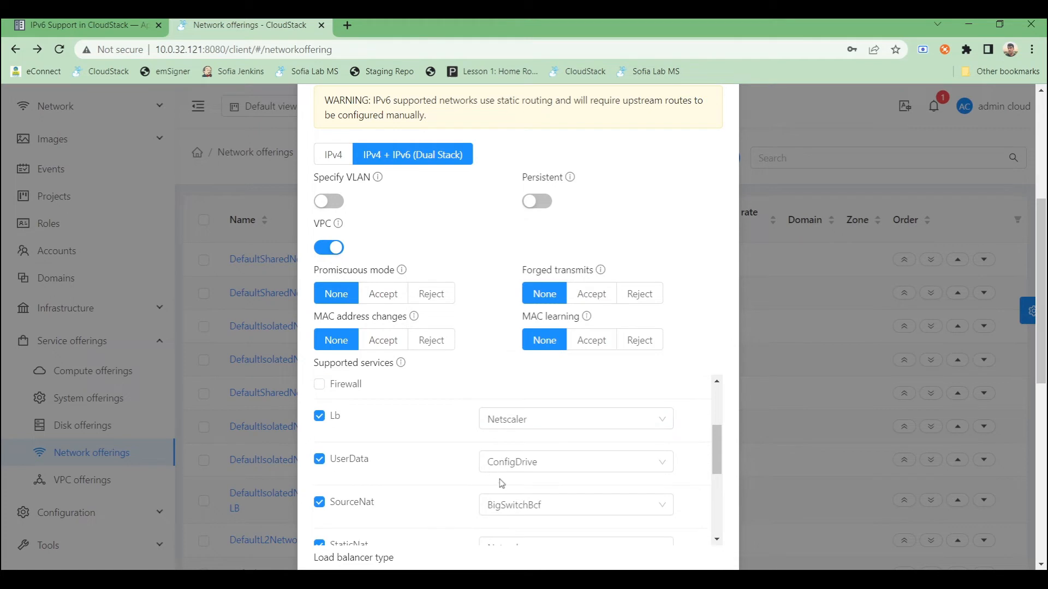
click(493, 421)
click(514, 512)
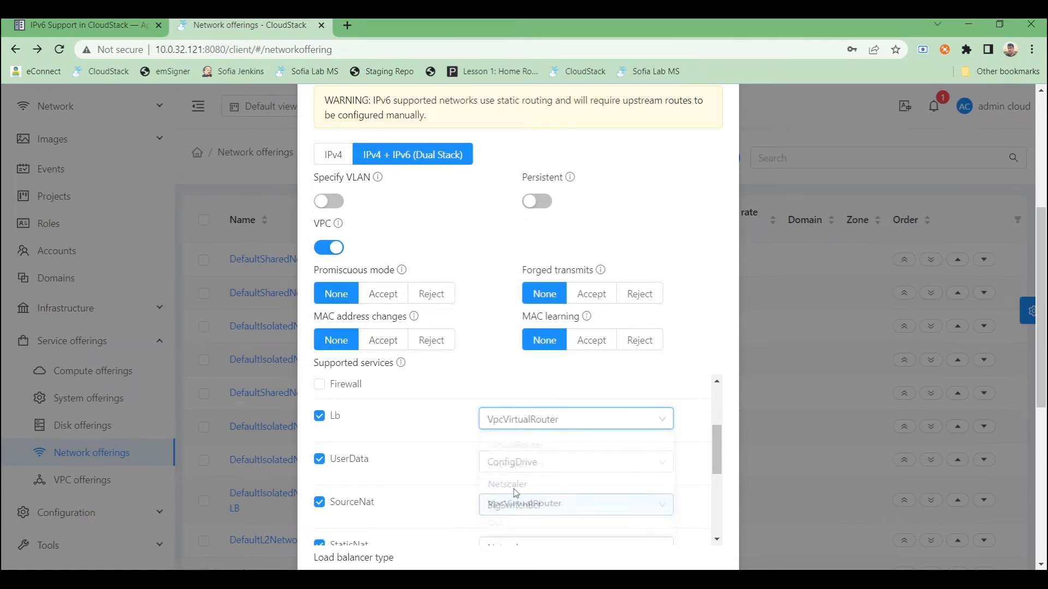
- Set the UserData and SourceNat service providers to VpcVirtualRouter
click(515, 462)
click(532, 534)
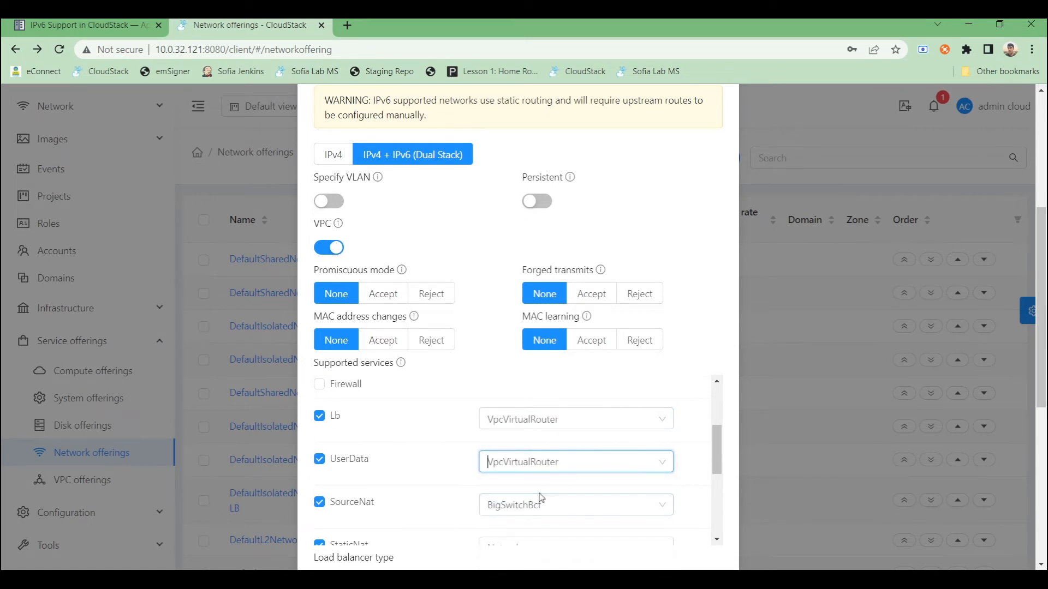
scroll(540, 498, down, 2)
click(536, 439)
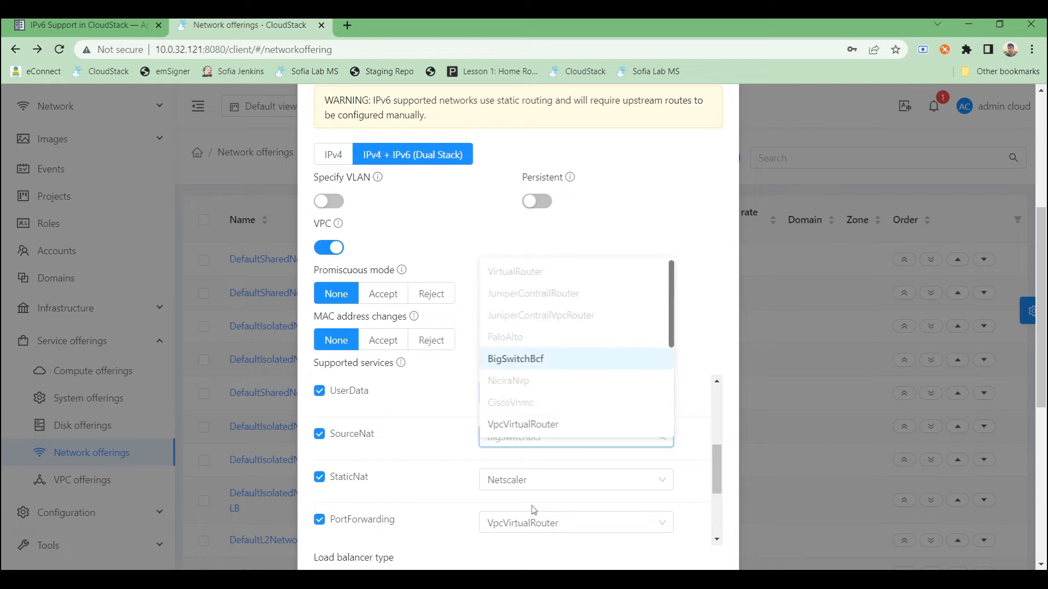
click(524, 424)
- Set the StaticNat and NetworkACL service providers to VpcVirtualRouter
click(533, 479)
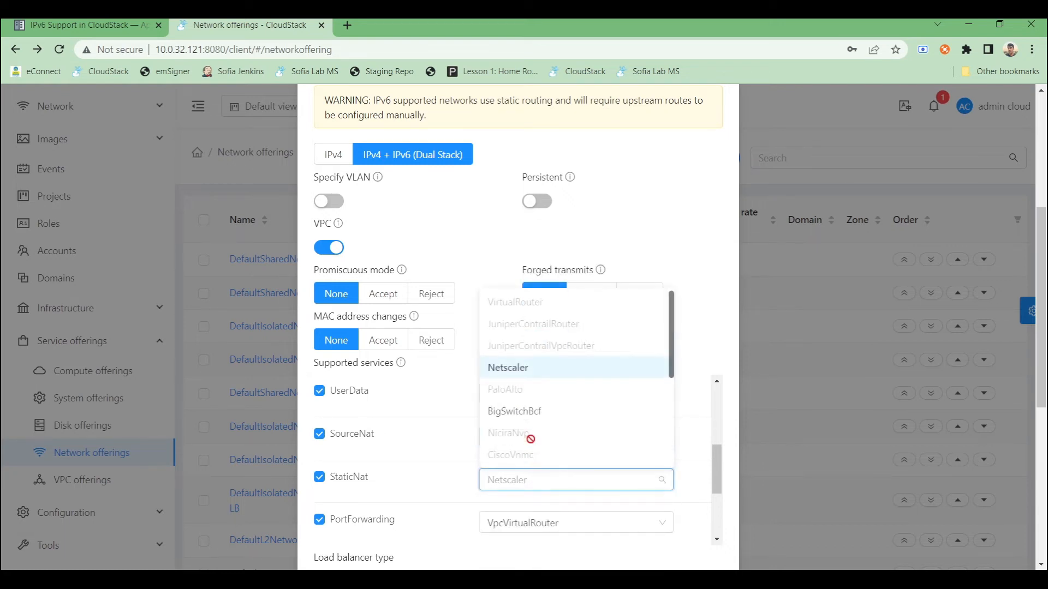
scroll(531, 434, down, 1)
click(533, 418)
scroll(570, 479, down, 3)
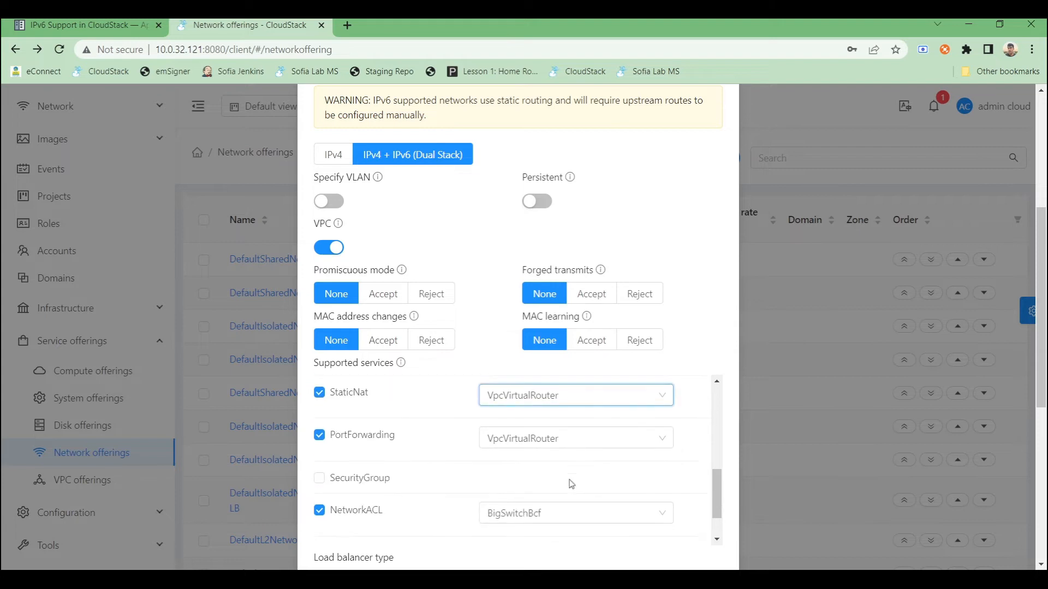
click(541, 458)
scroll(528, 496, down, 2)
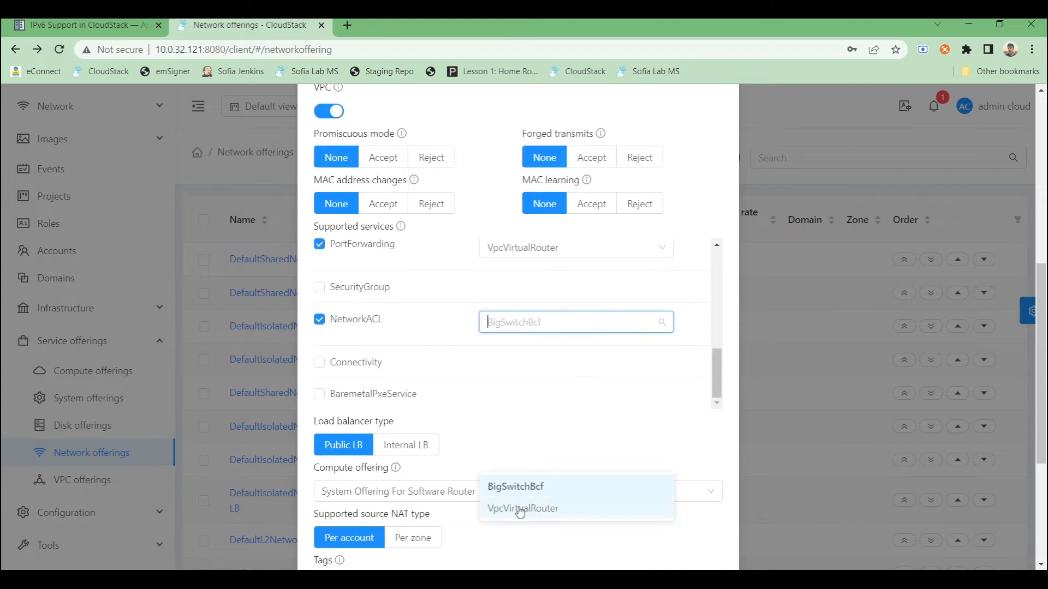
click(525, 507)
- Turn on Enable network offering and save the new VPC network offering
scroll(606, 404, down, 4)
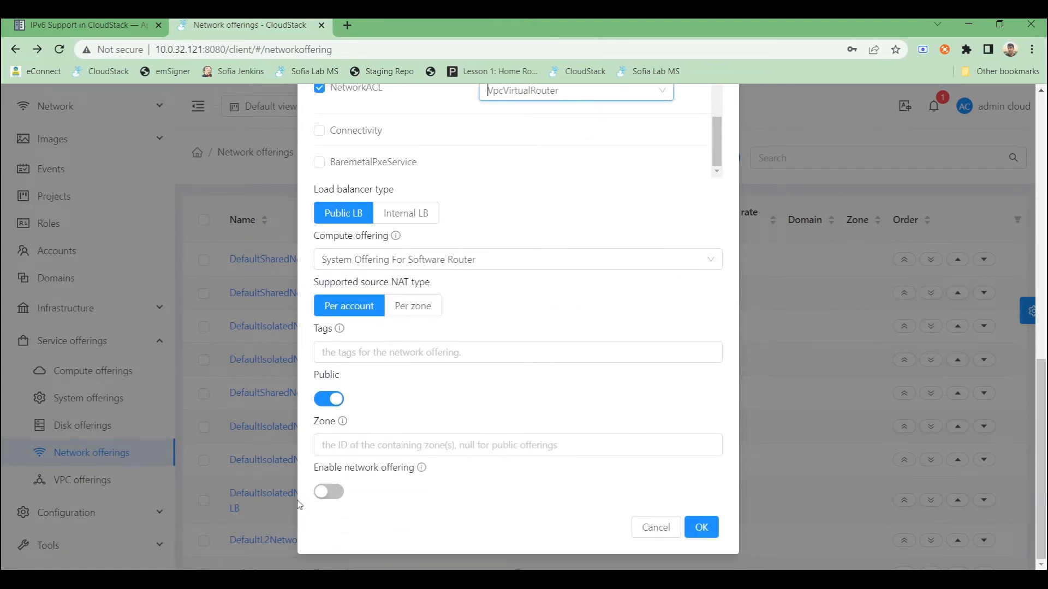
click(330, 492)
click(701, 528)
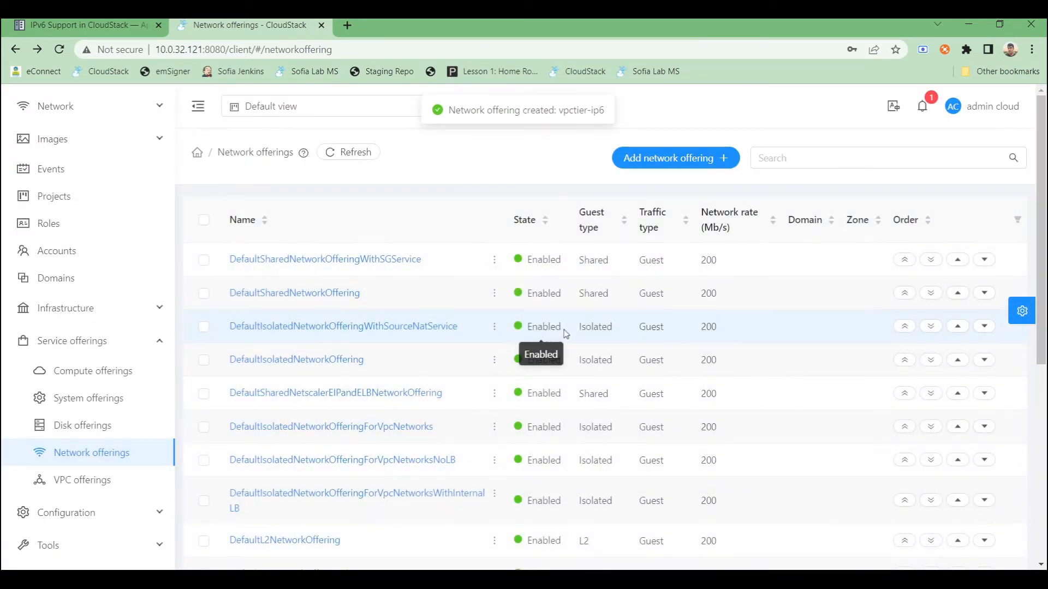
- Log out of the admin account
scroll(565, 331, down, 6)
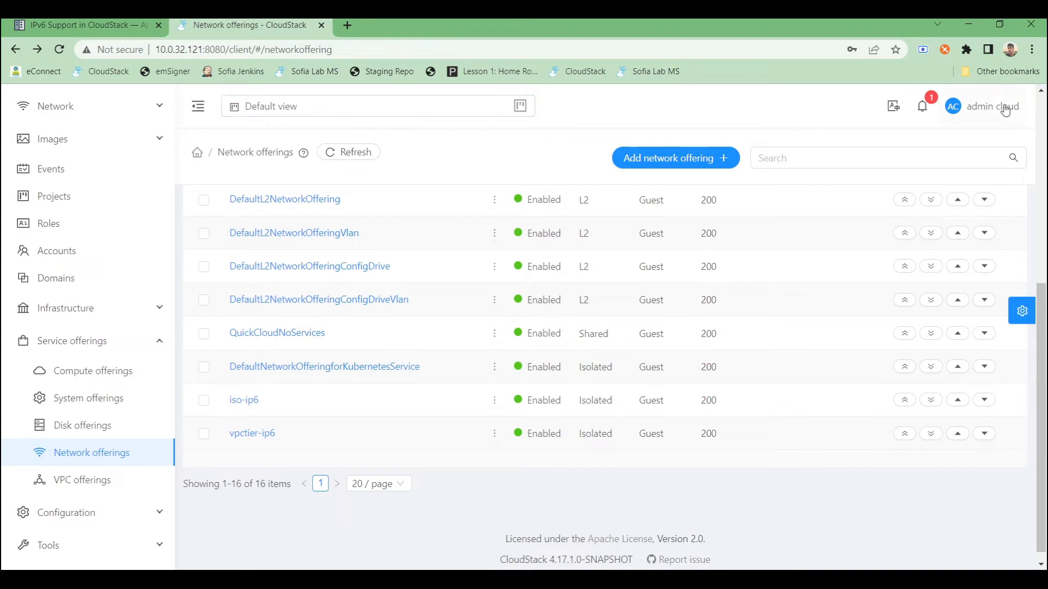
mouse_move(1005, 110)
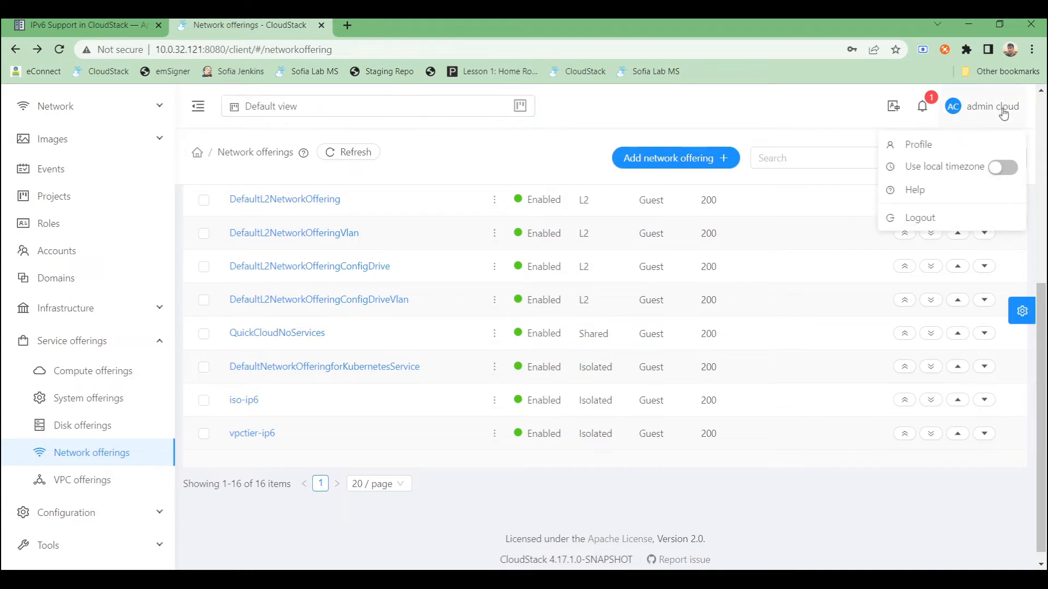
click(901, 219)
- Log in as the regular user, entering the username and the account password
click(518, 301)
text(user)
key(Tab)
text(password)
key(Return)
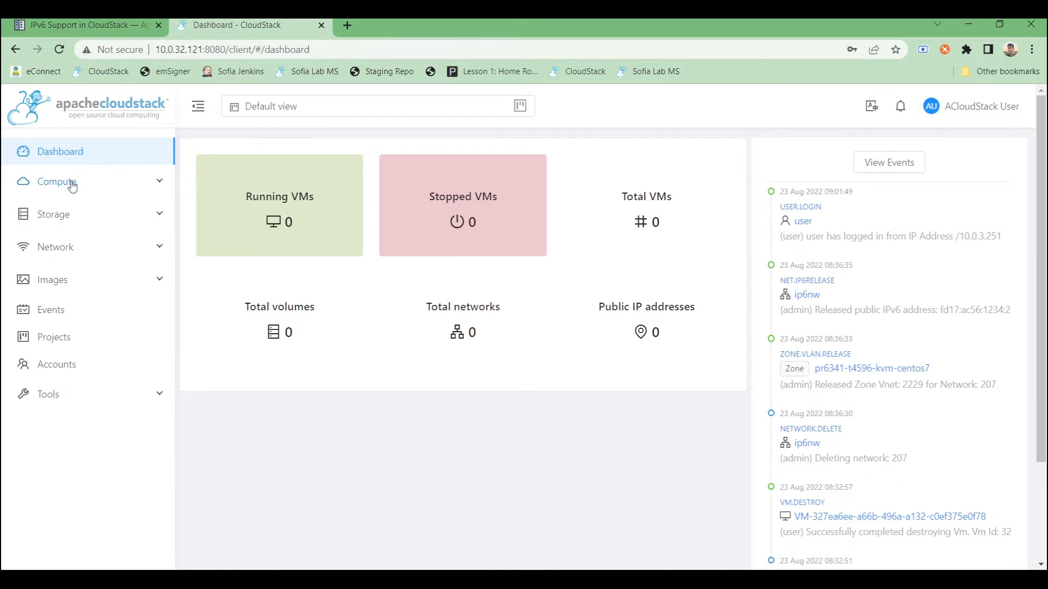
- Create an isolated guest network named ip6nw with description ip6nw using the iso-ip6 network offering
click(74, 250)
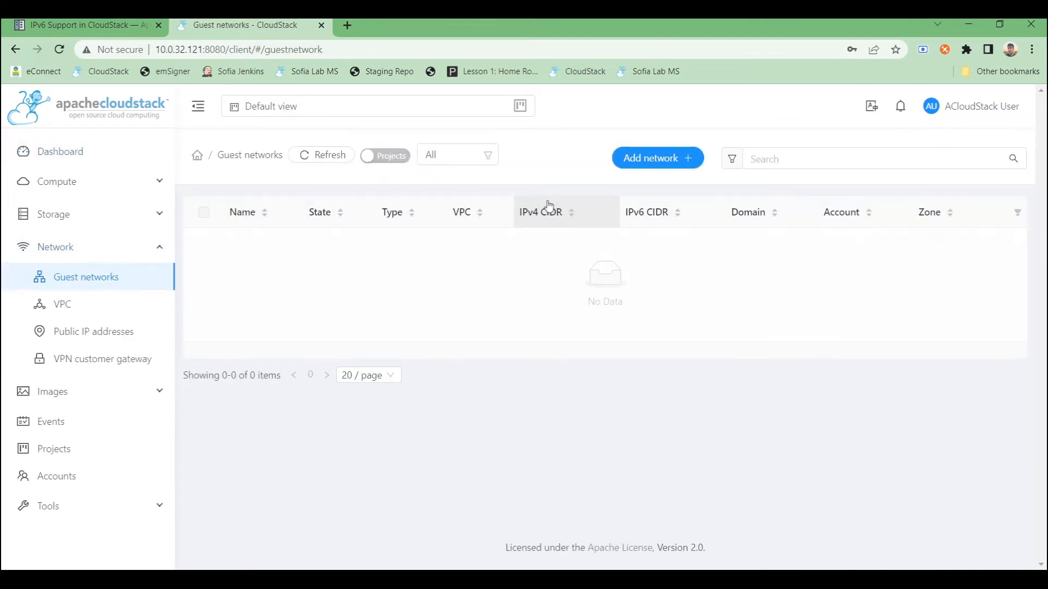
click(640, 163)
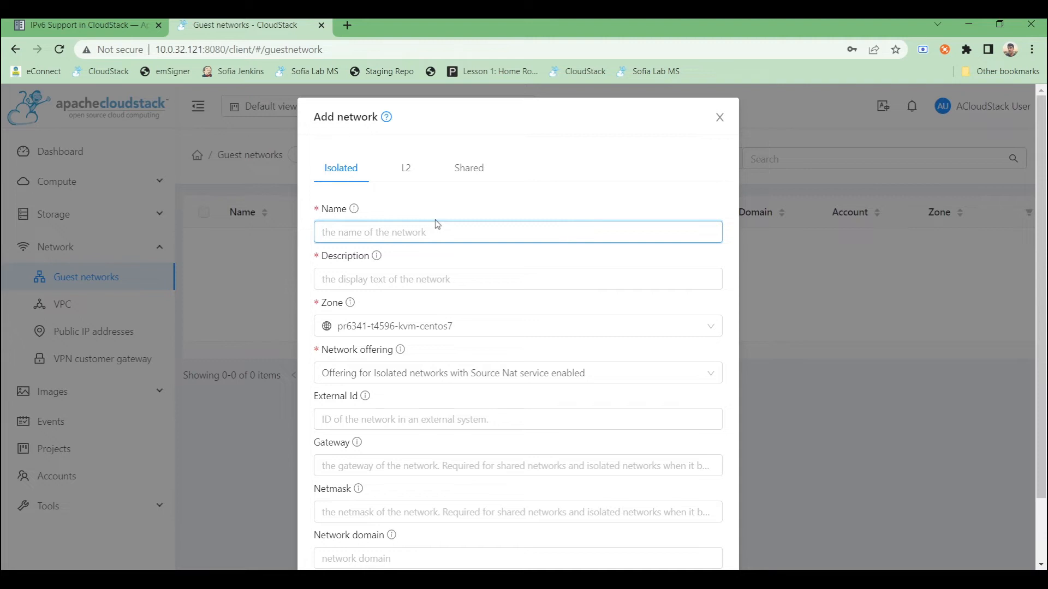
text(ip6nw)
key(ctrl+a)
key(ctrl+c)
click(410, 279)
key(ctrl+v)
click(528, 368)
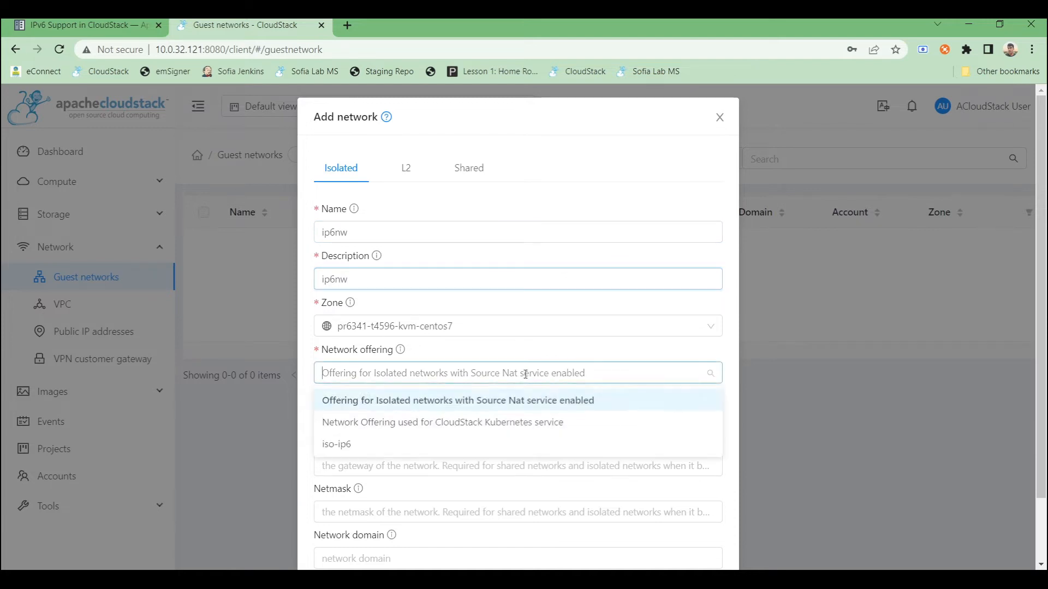
click(346, 445)
scroll(518, 436, down, 2)
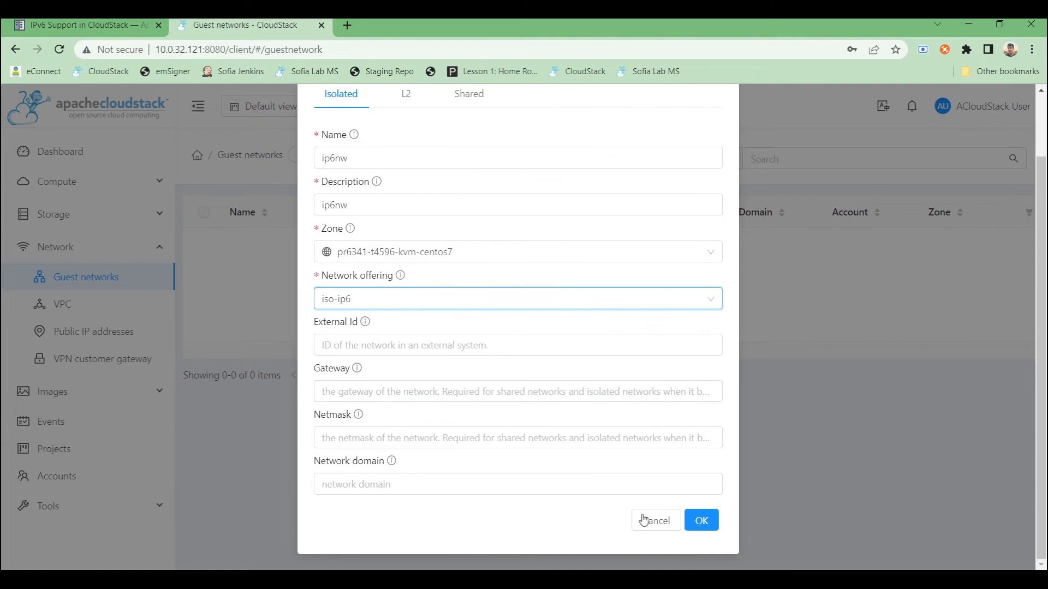
click(695, 524)
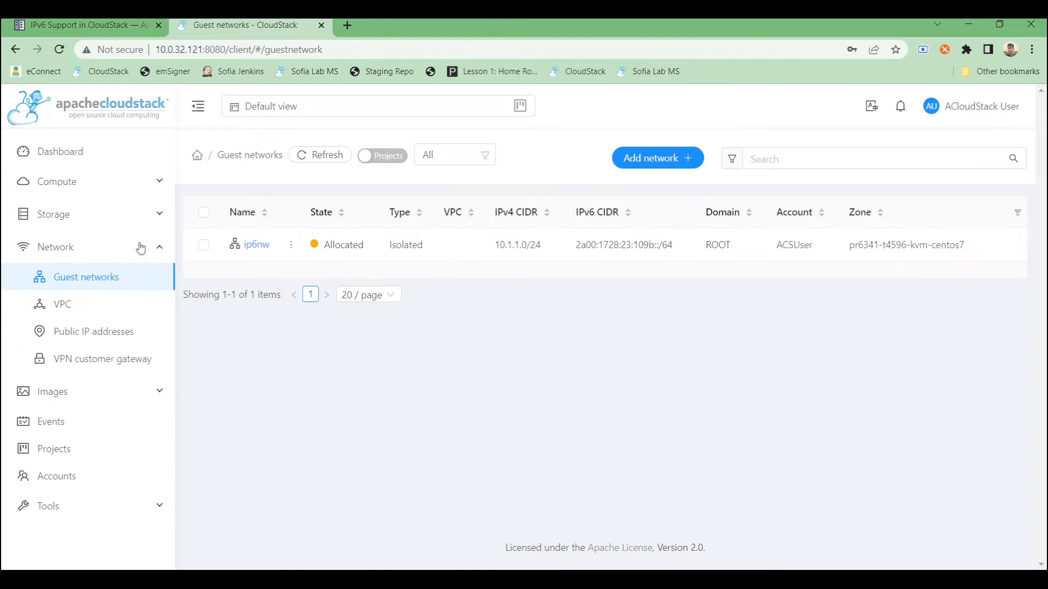
- Launch a new instance from the CentOS 5.5(64-bit) no GUI (KVM) template on the ip6nw network
click(109, 189)
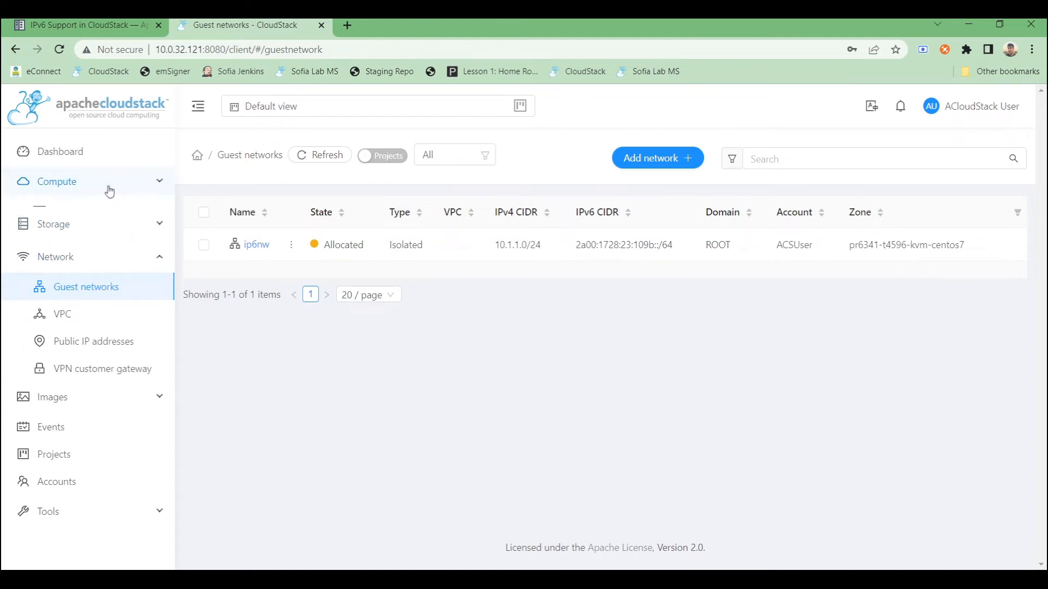
click(87, 211)
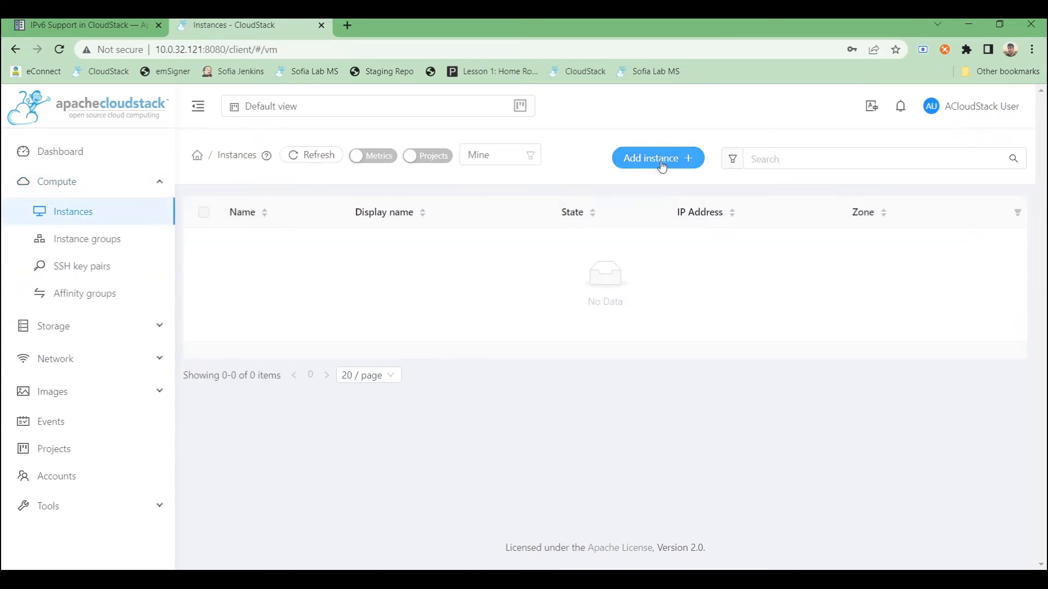
click(660, 160)
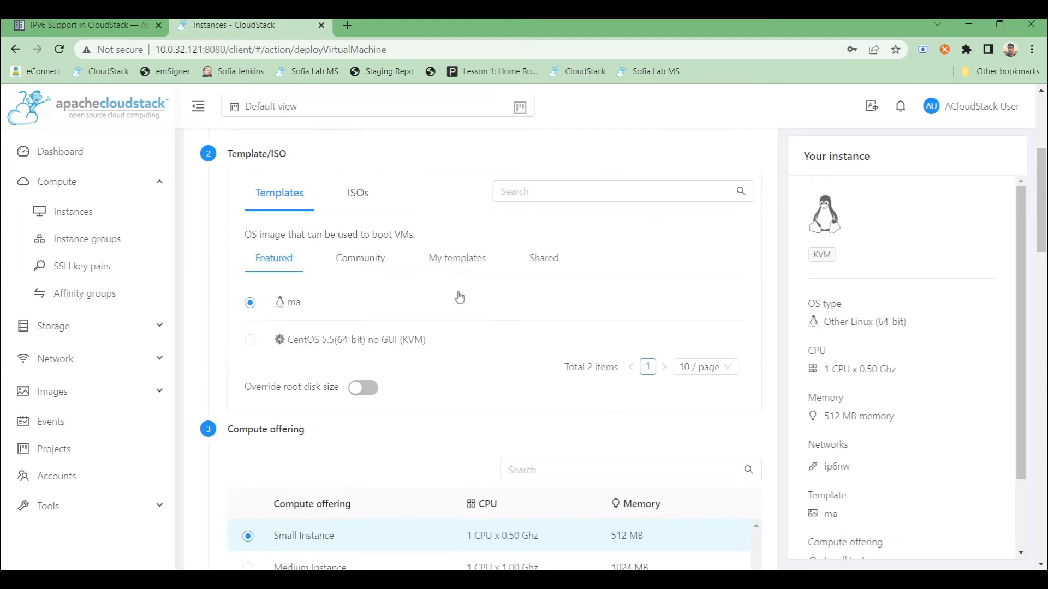
click(294, 345)
scroll(325, 357, down, 10)
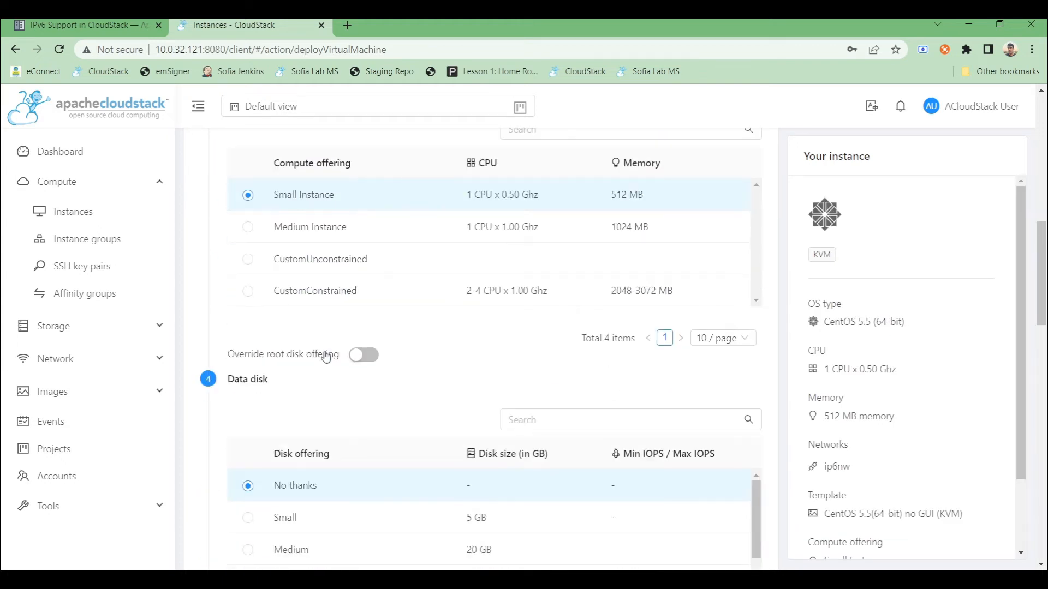
scroll(541, 431, down, 5)
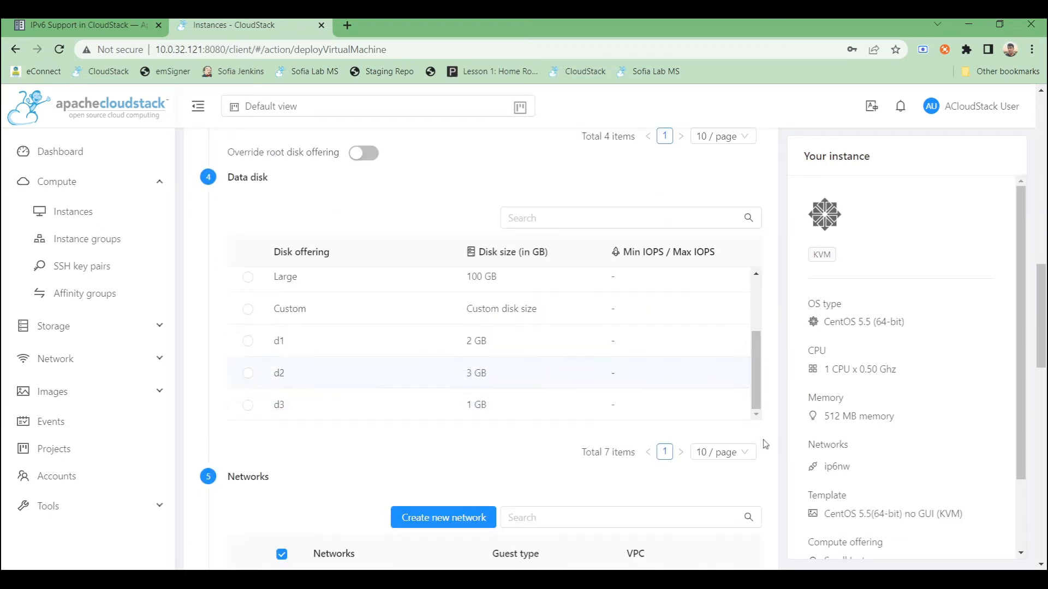
scroll(423, 402, down, 7)
scroll(491, 421, down, 5)
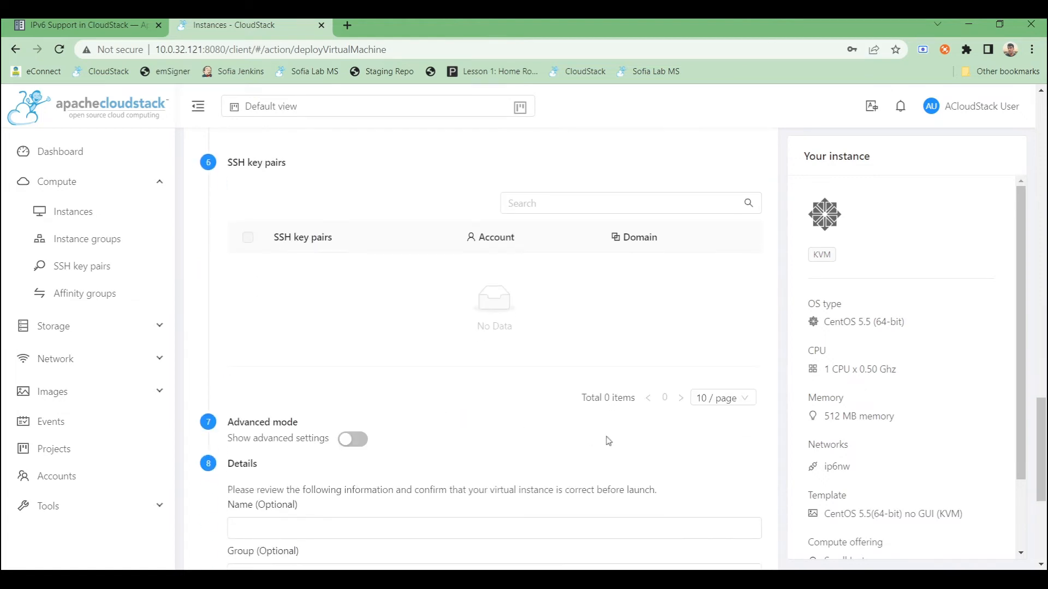
click(682, 480)
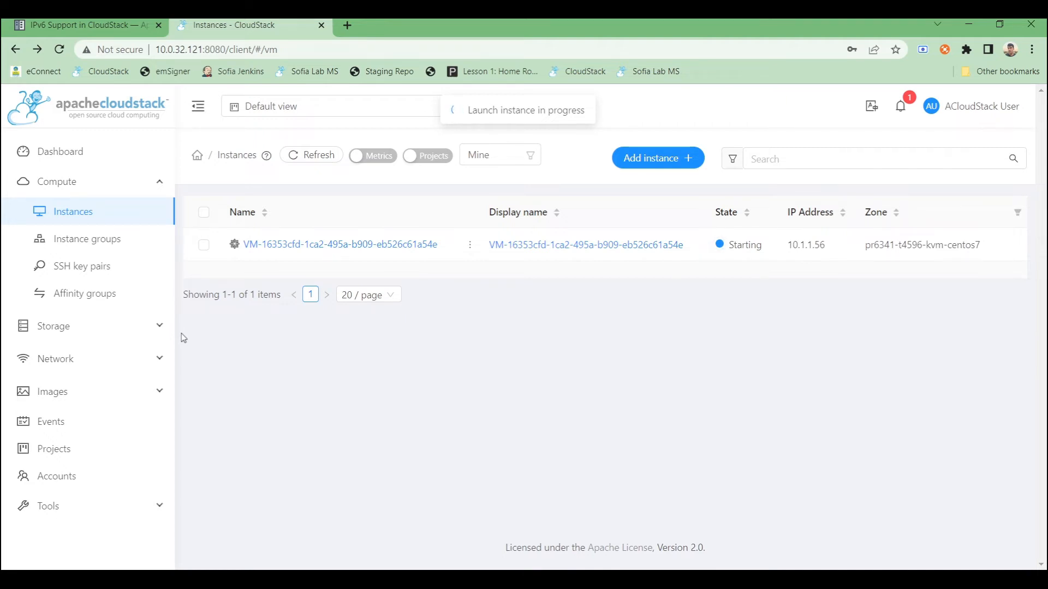
- Open the ip6nw guest network's details and select its upstream IPv6 route text
click(124, 368)
click(96, 282)
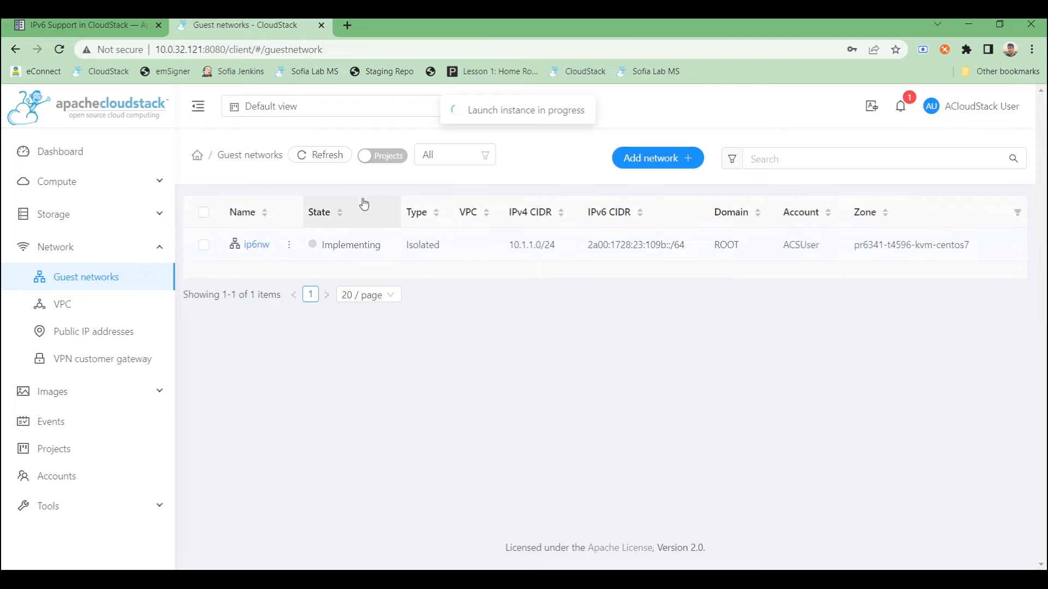
click(335, 160)
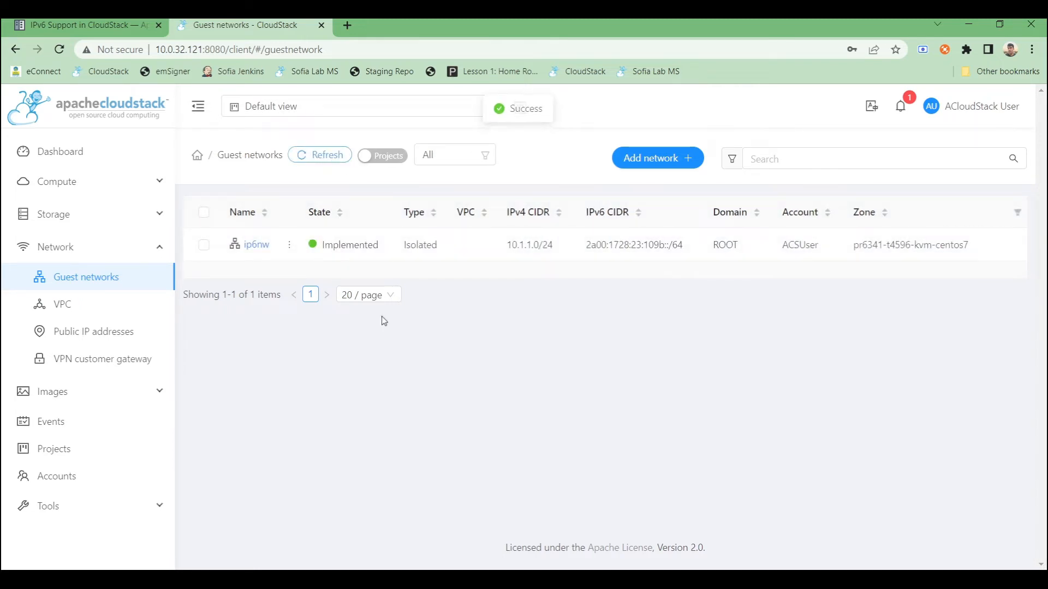
click(257, 245)
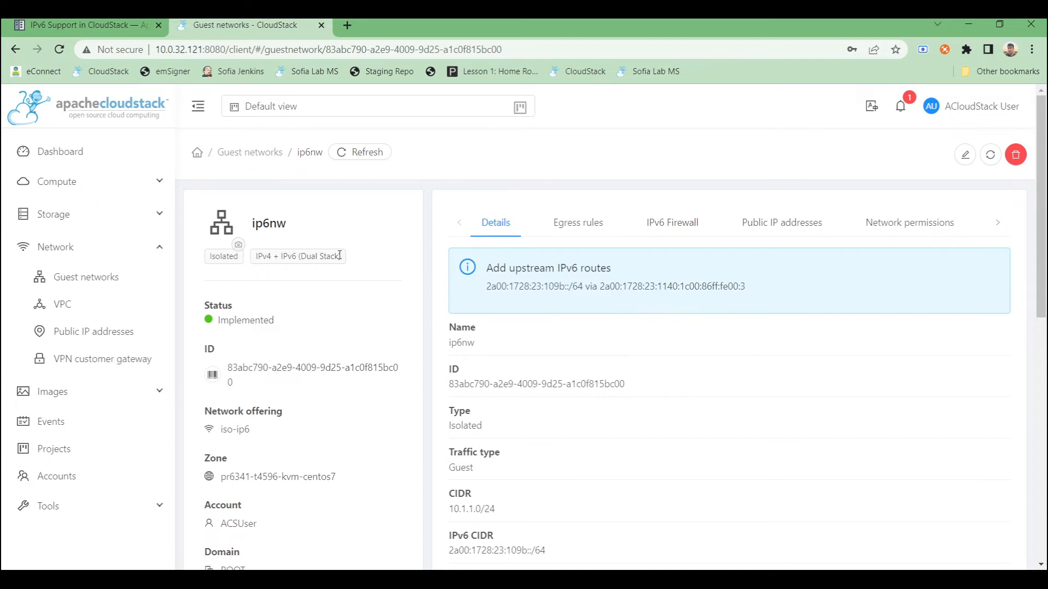
scroll(600, 470, down, 3)
scroll(502, 479, down, 4)
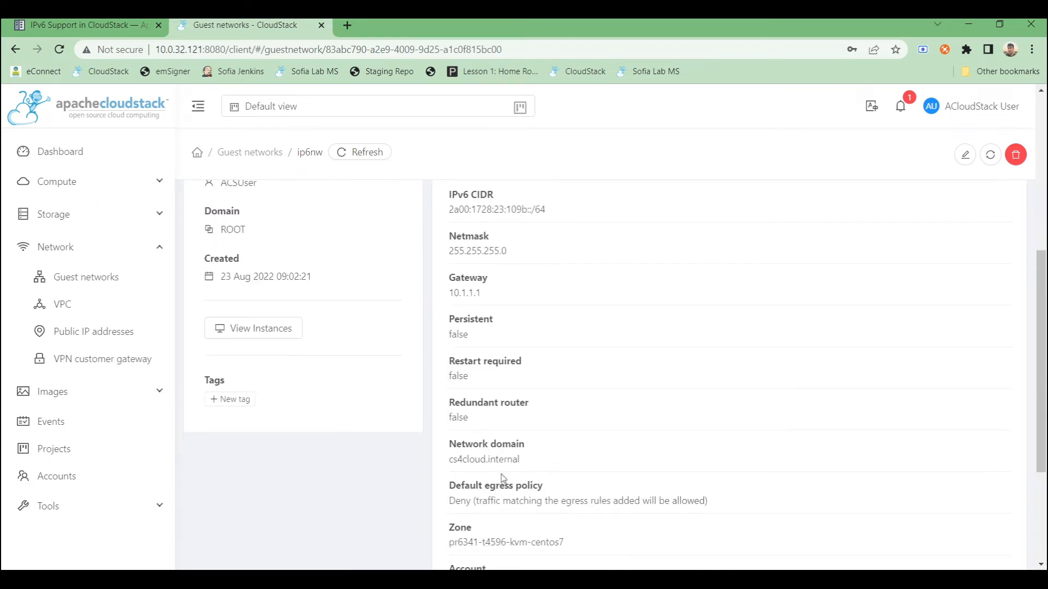
scroll(510, 519, down, 3)
scroll(510, 519, up, 9)
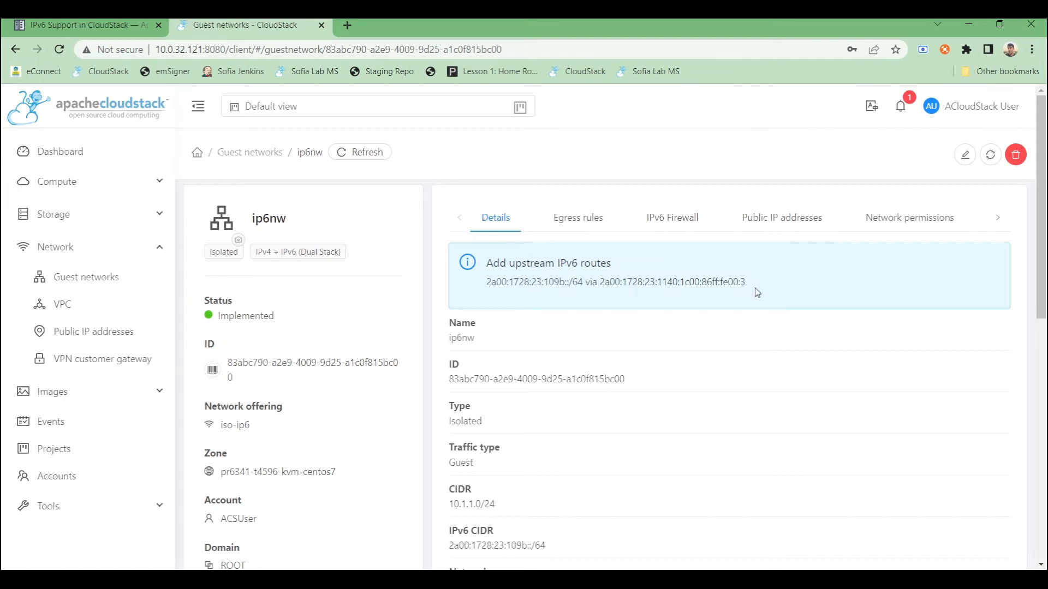
drag(746, 286, 487, 296)
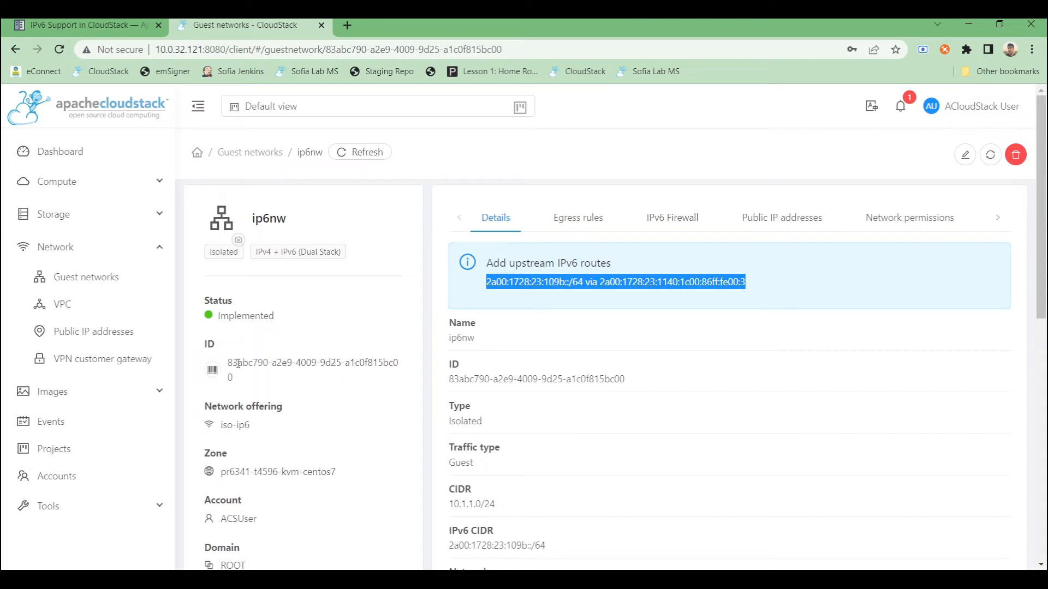
- Check the events list, then reopen ip6nw and select the upstream route's gateway address
click(82, 432)
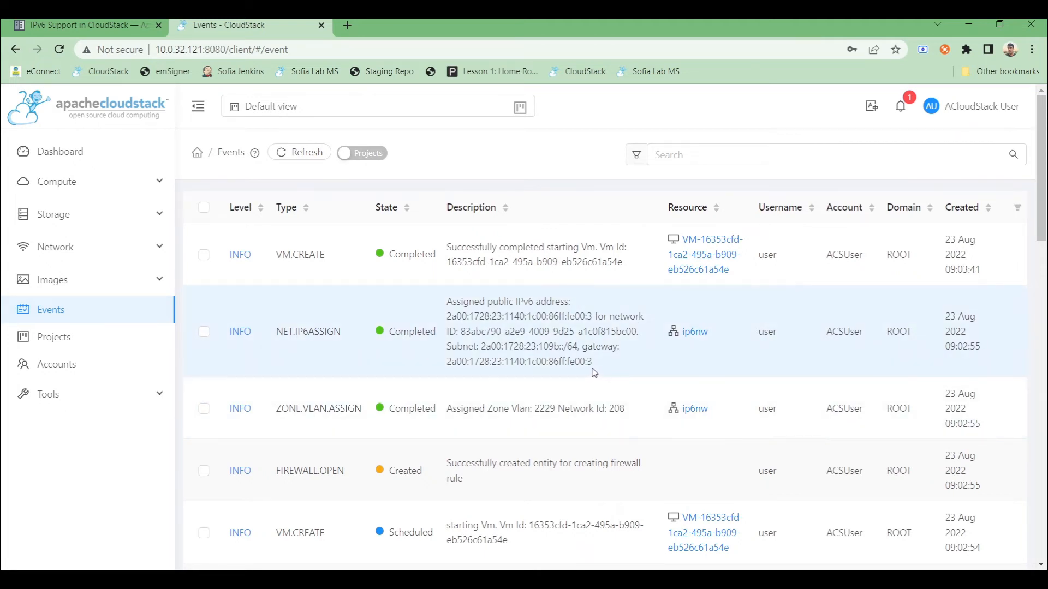
click(66, 246)
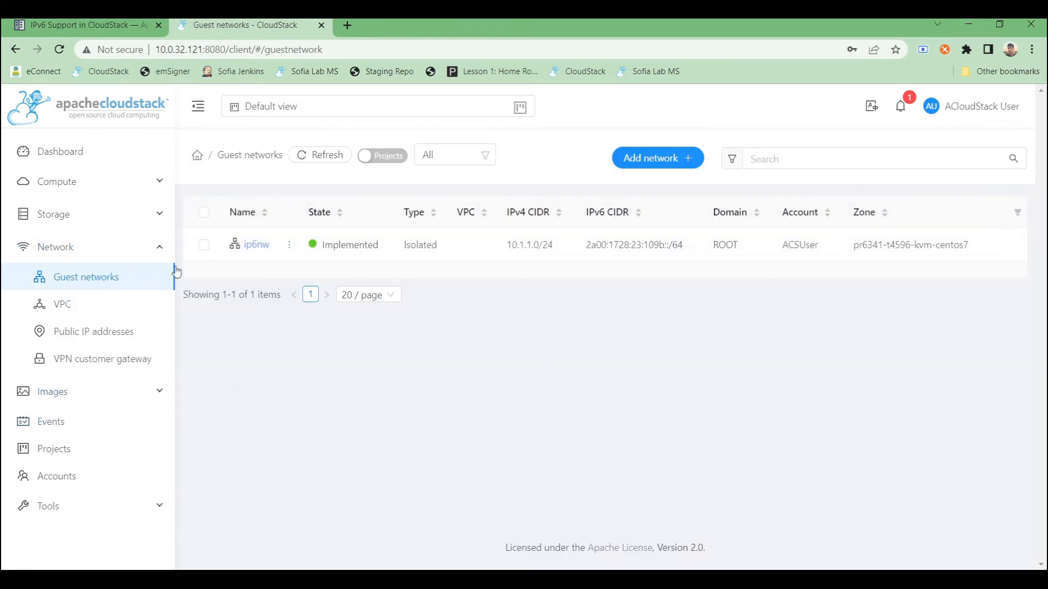
click(261, 245)
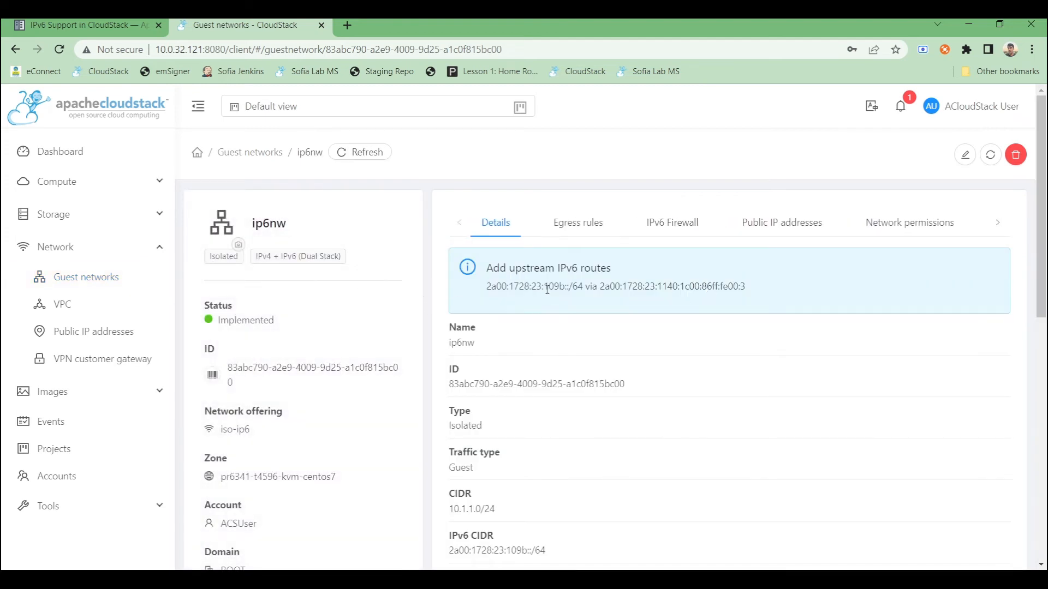
drag(600, 286, 746, 286)
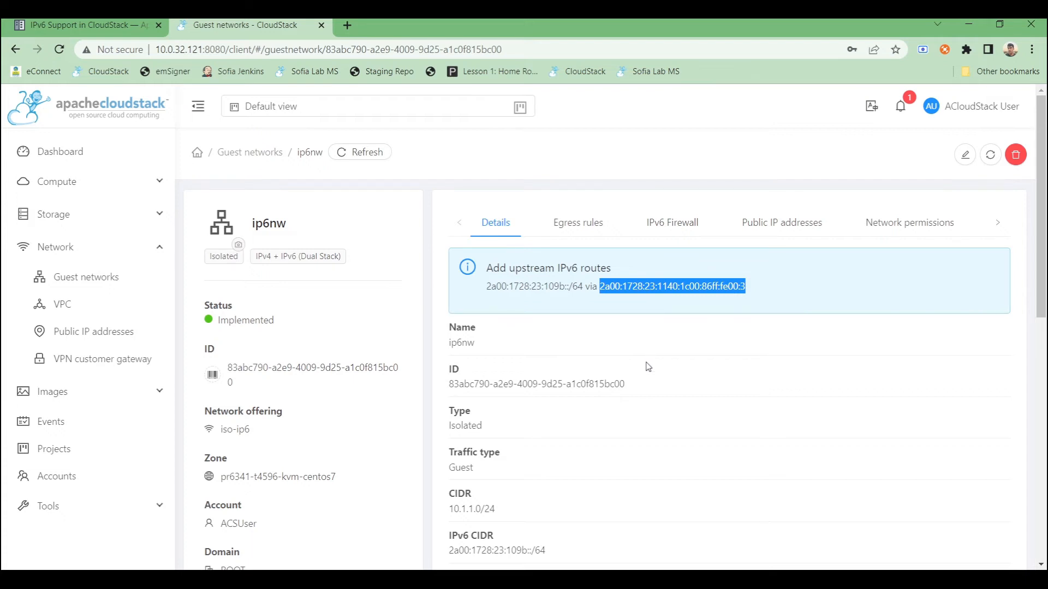
- Try to add an ingress TCP IPv6 firewall rule on ip6nw from source 2ab:0896:8888:: for port 5678
click(658, 228)
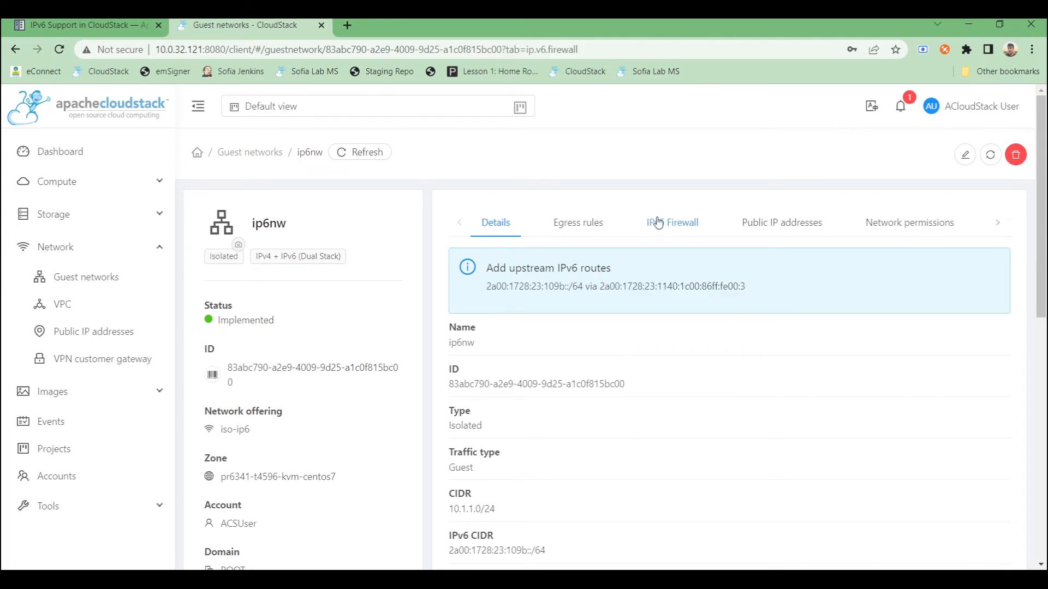
click(474, 336)
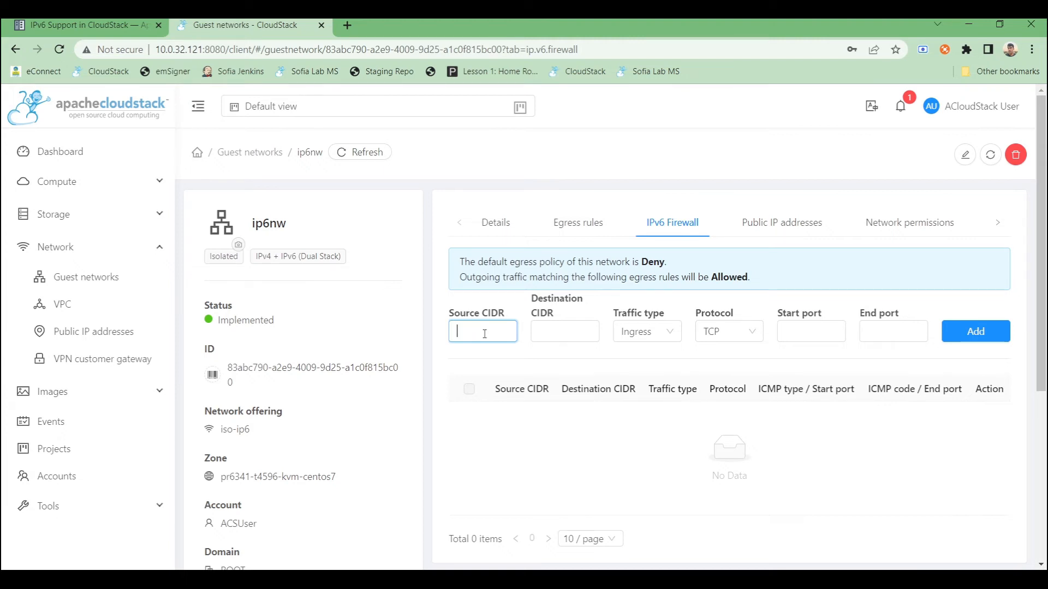
text(2ab)
text(:0896)
text(:888)
text(8:)
drag(510, 331, 436, 331)
click(818, 334)
text(5678)
click(877, 330)
text(567)
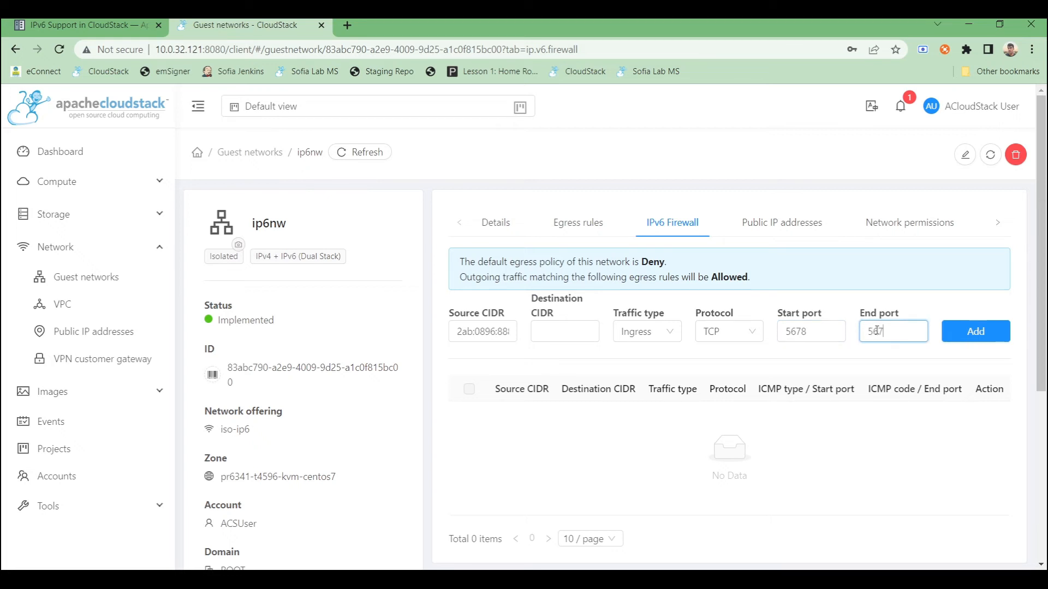
text(8)
click(968, 340)
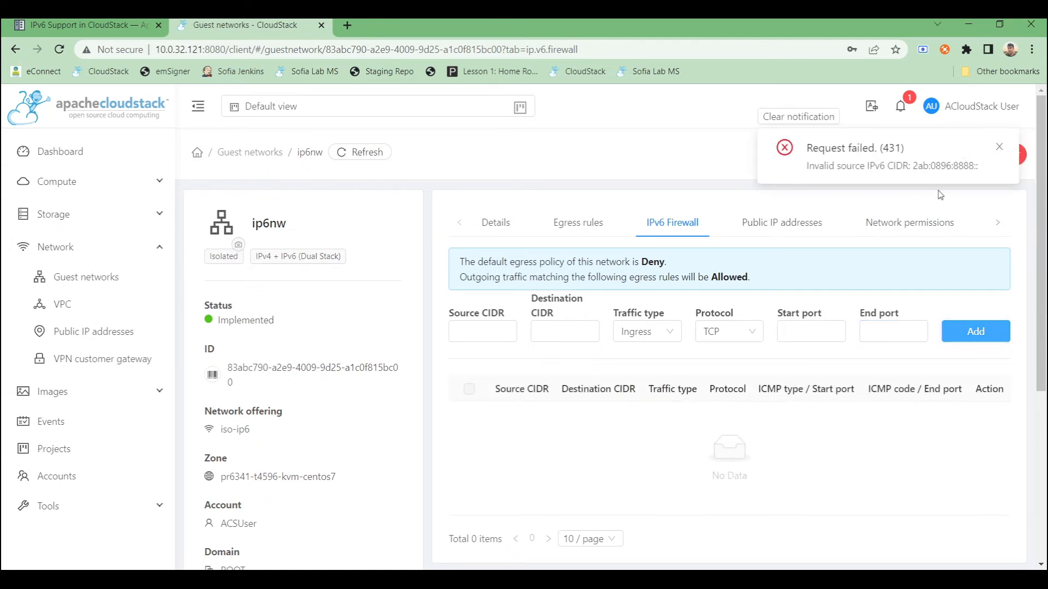
- Add an ingress TCP IPv6 firewall rule from source CIDR 2a00:1728:23:3400::/56 for ports 5678 to 6789
click(486, 338)
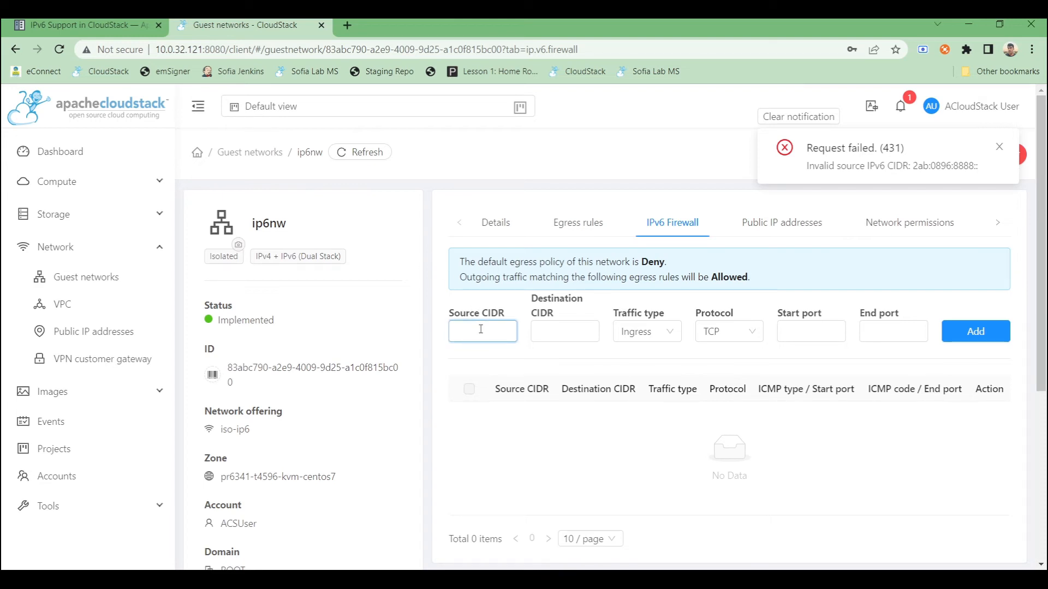
key(alt+Tab)
click(475, 327)
key(ctrl+v)
click(794, 329)
text(5678)
click(868, 331)
text(6)
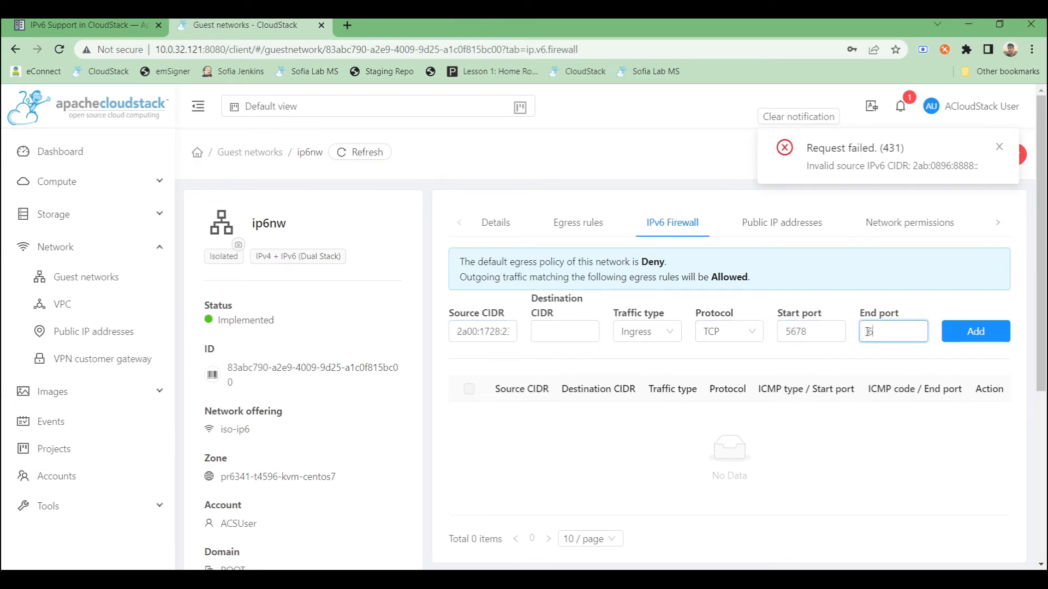
text(789)
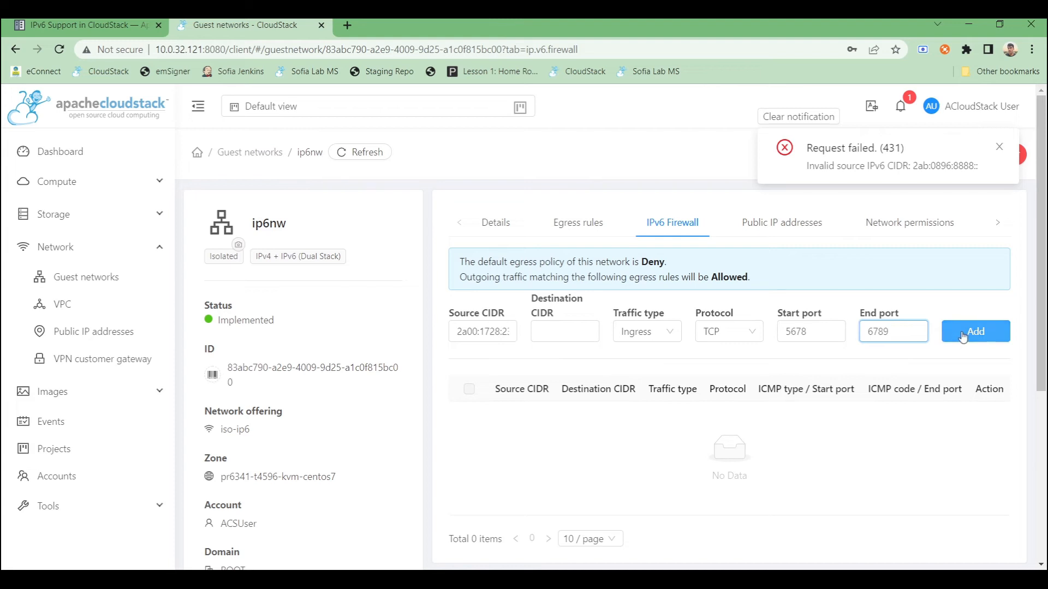
click(963, 337)
mouse_move(1006, 129)
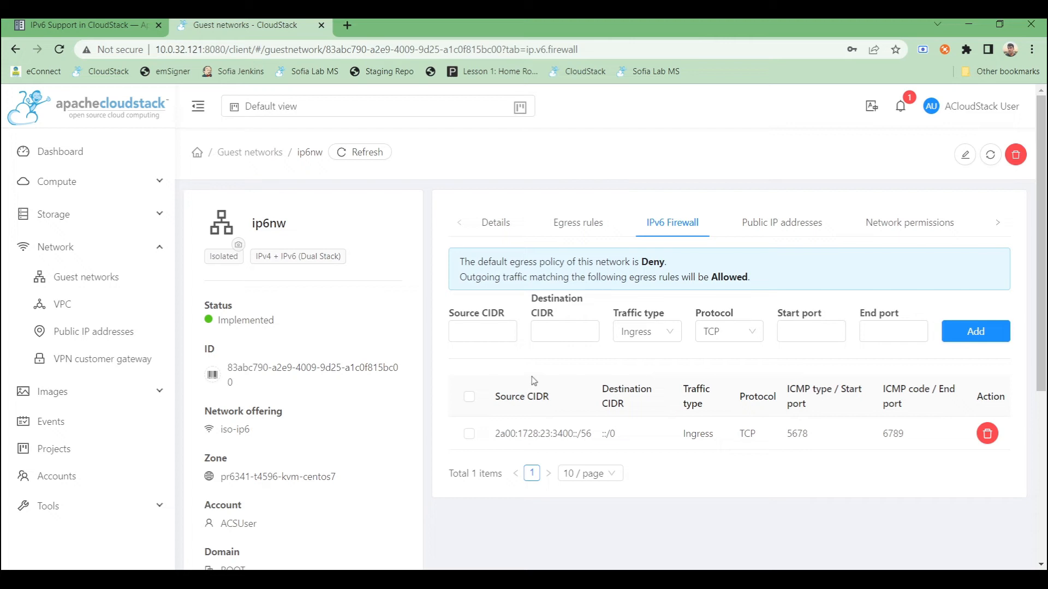
- Open the running instance's console and log in as root
click(55, 184)
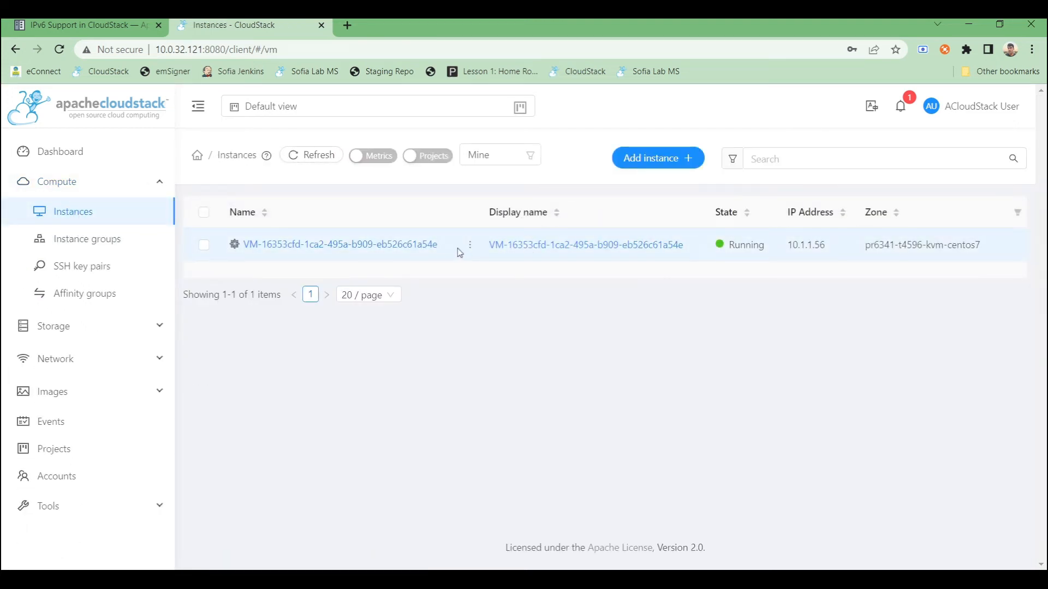
mouse_move(470, 245)
click(484, 209)
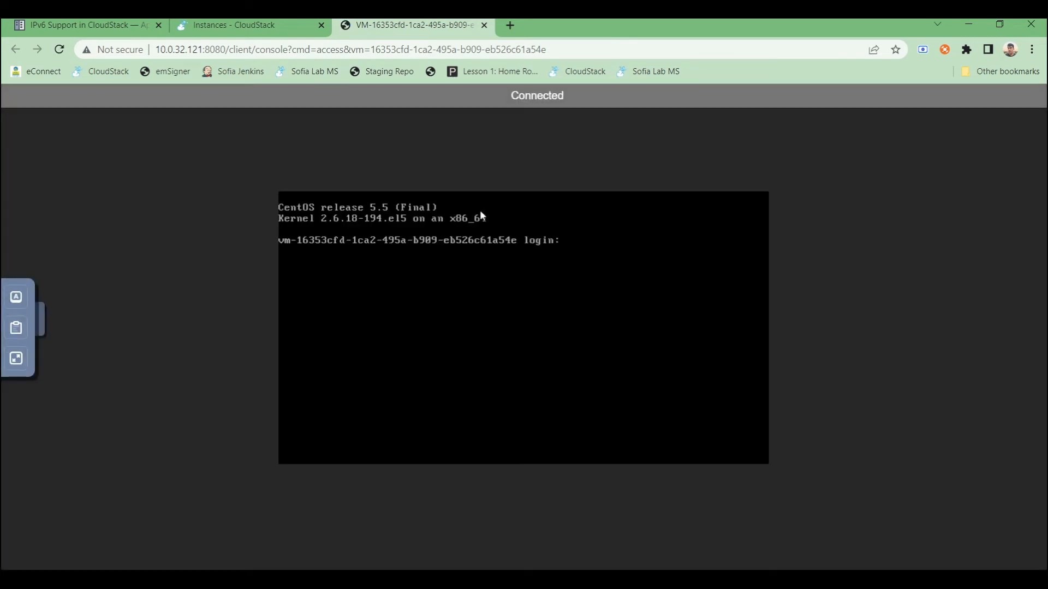
text(root)
key(Return)
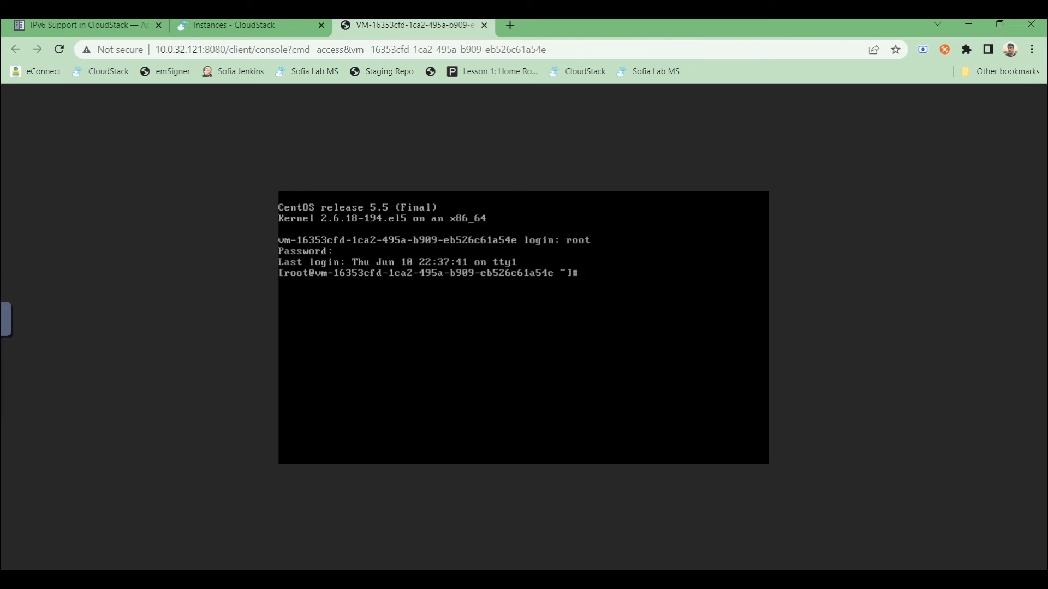
- Run ip a in the console to list the instance's network addresses
text(ip a)
key(Return)
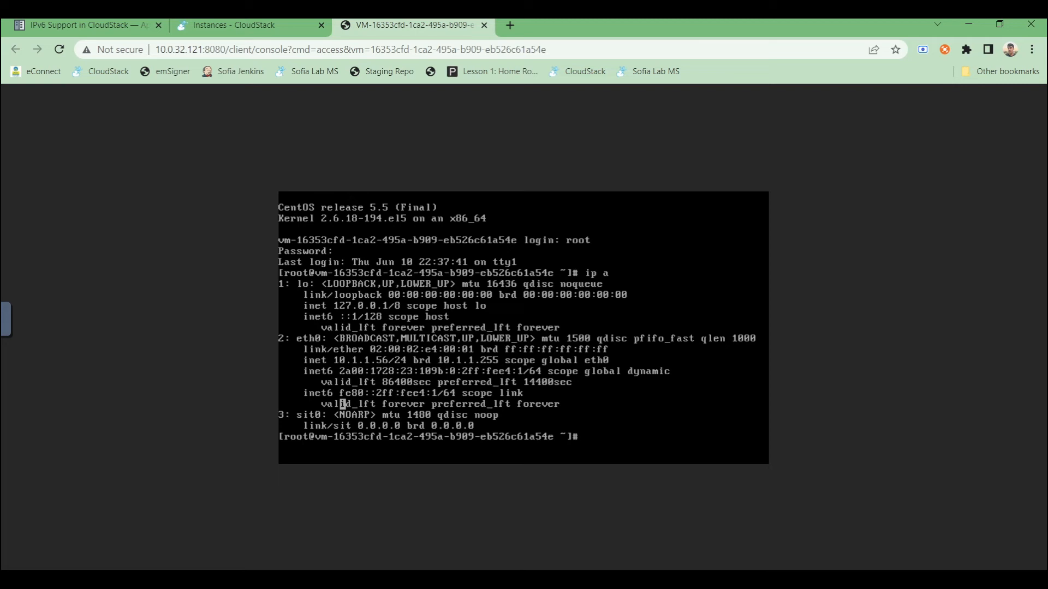
- Open the instance's details and select its IPv6 IP address
click(234, 24)
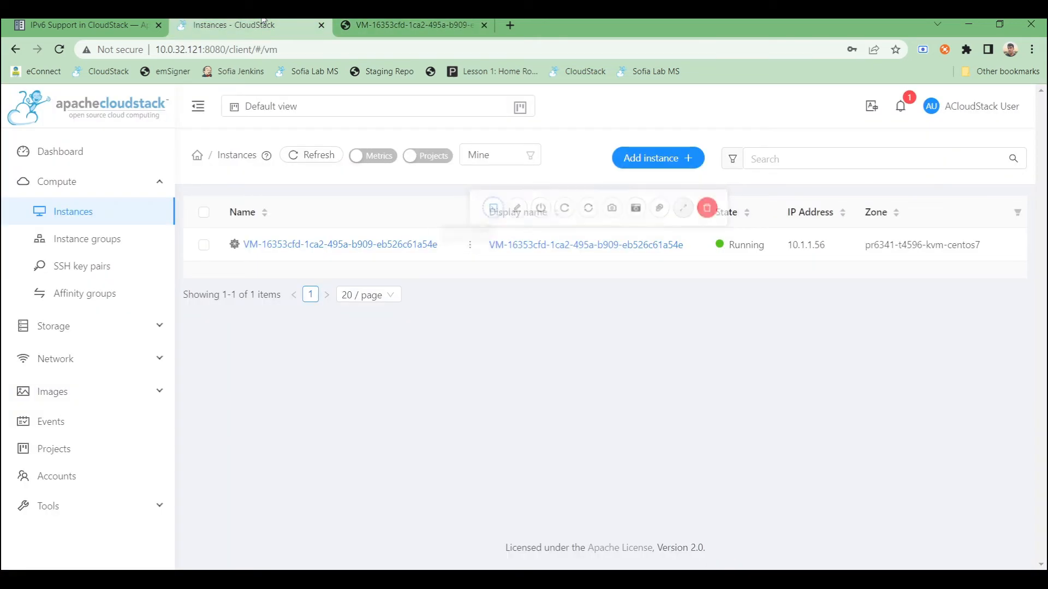
click(346, 250)
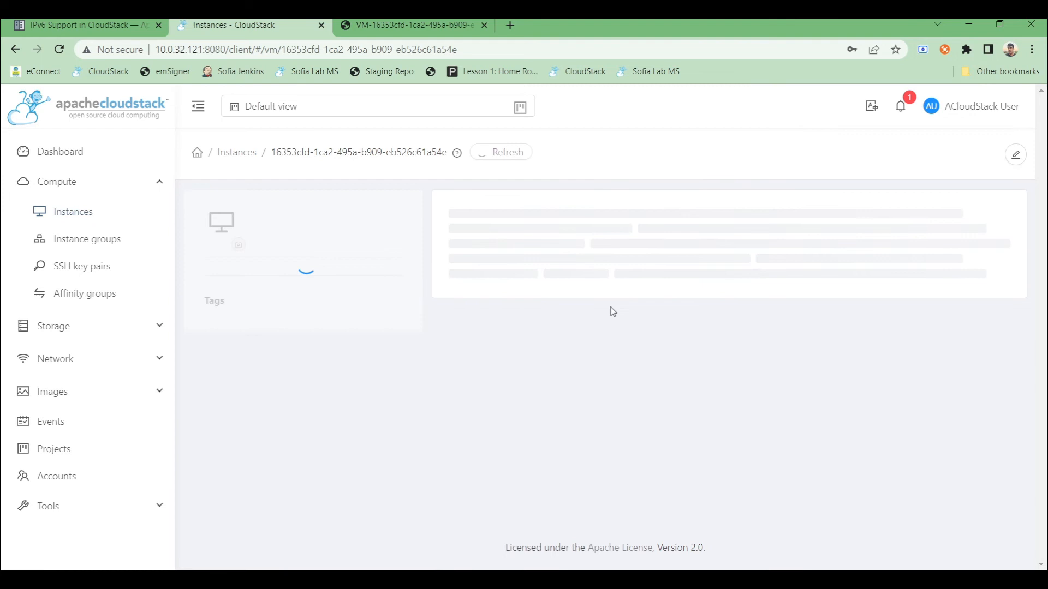
scroll(616, 323, down, 1)
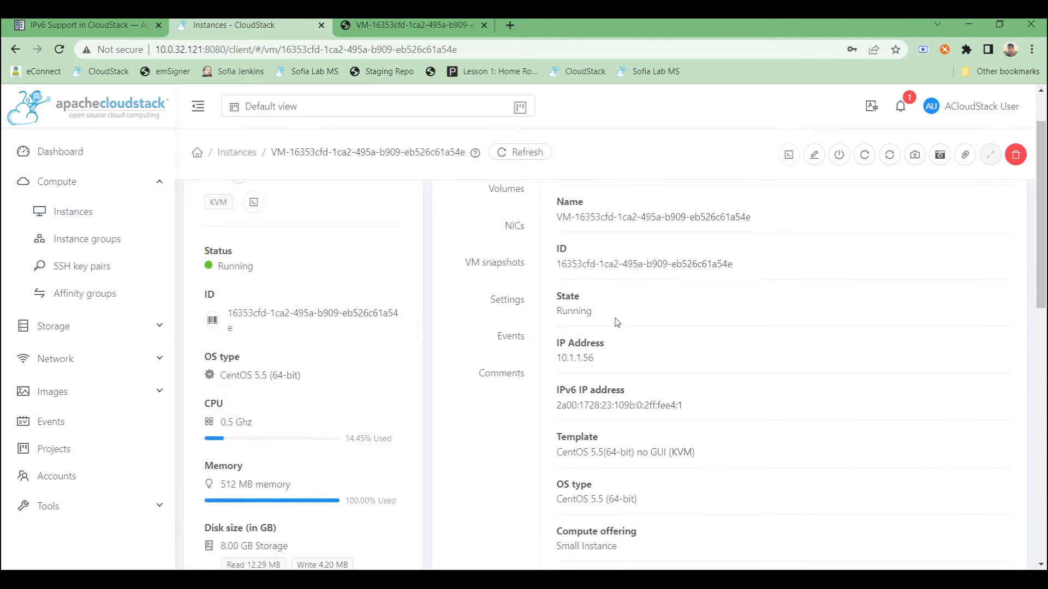
drag(677, 405, 556, 405)
scroll(557, 407, up, 1)
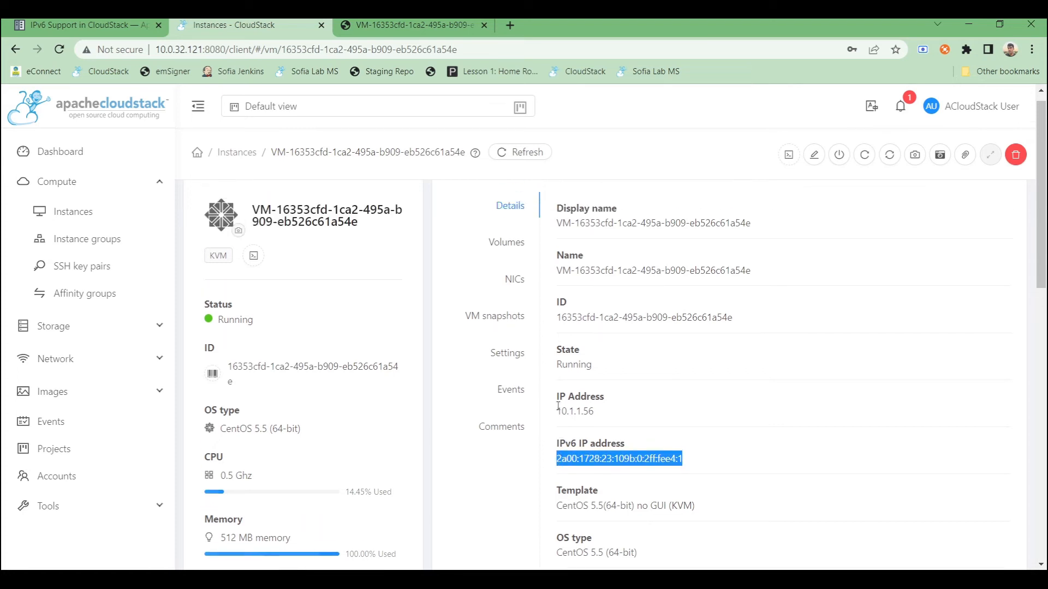
- Expand the instance's ip6nw NIC and select its IPv6 IP address
click(514, 288)
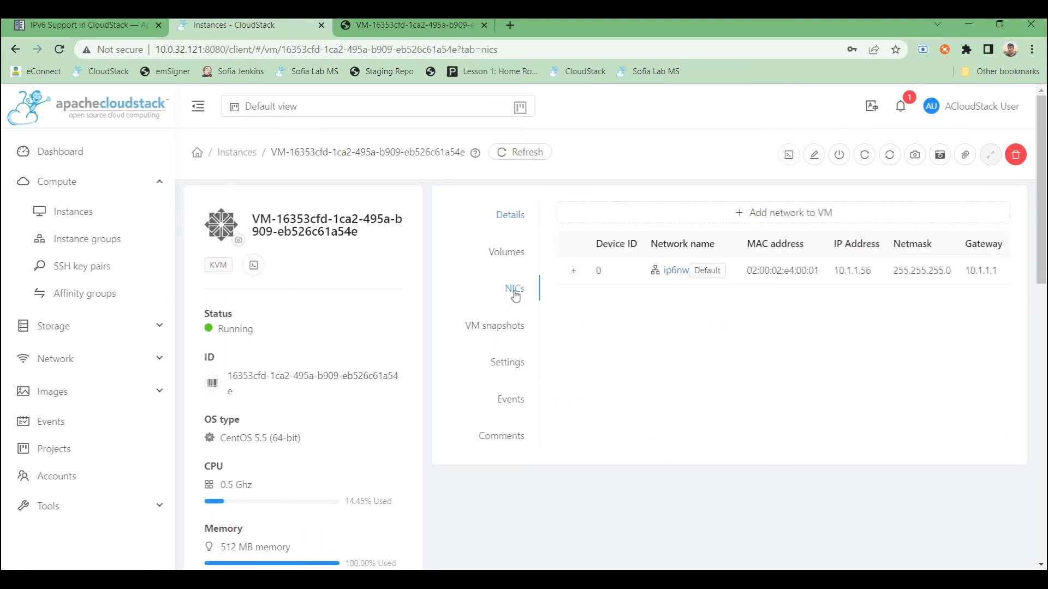
click(573, 272)
scroll(700, 404, down, 1)
drag(731, 416, 597, 410)
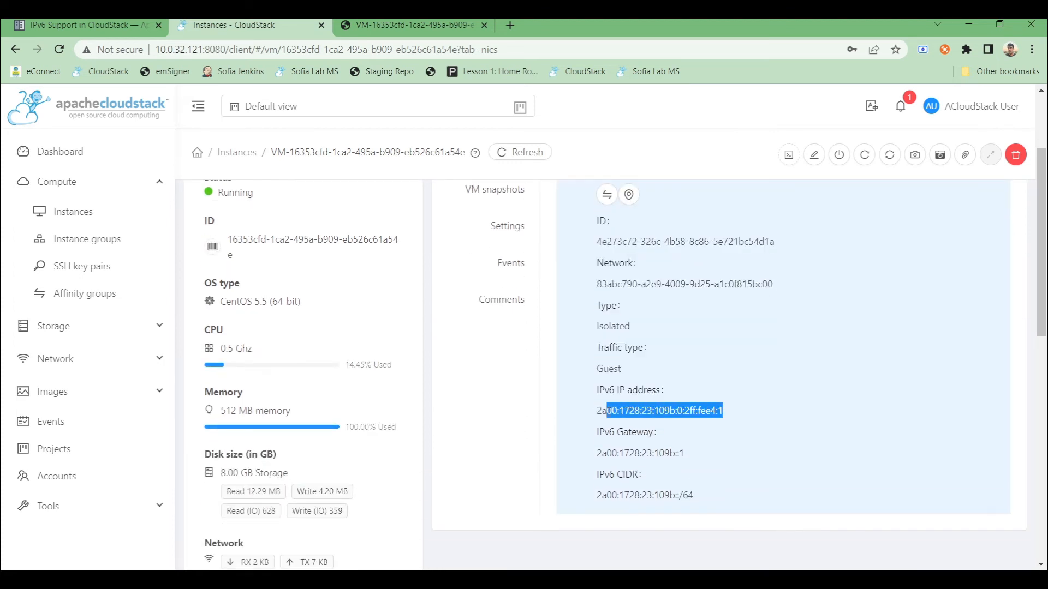
click(753, 425)
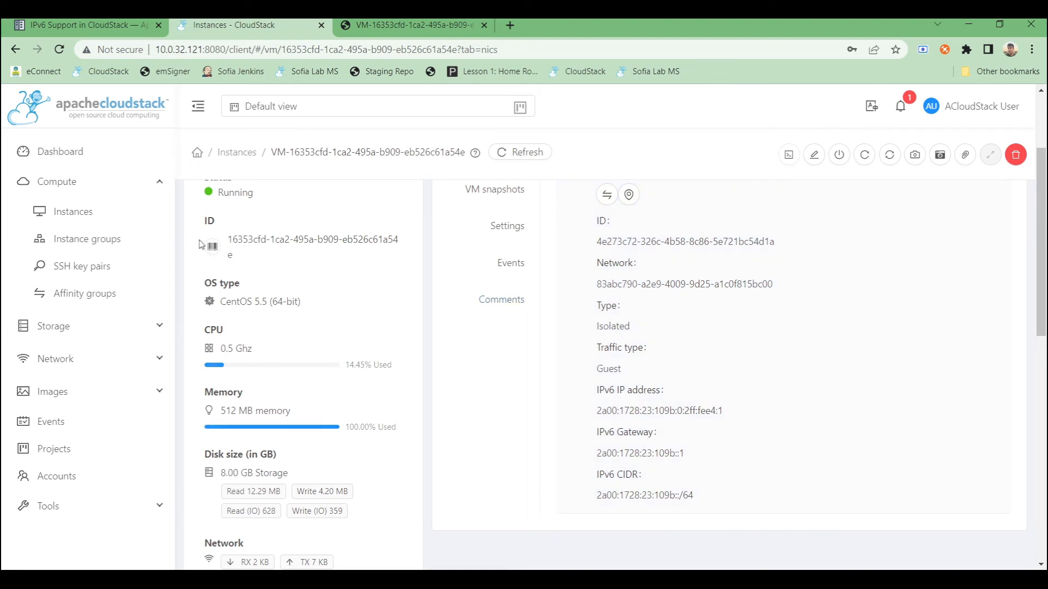
- Create a VPC named ip6vpc with description ip6vpc, CIDR 172.16.0.0/22 and the vpc-ip6 VPC offering
click(118, 371)
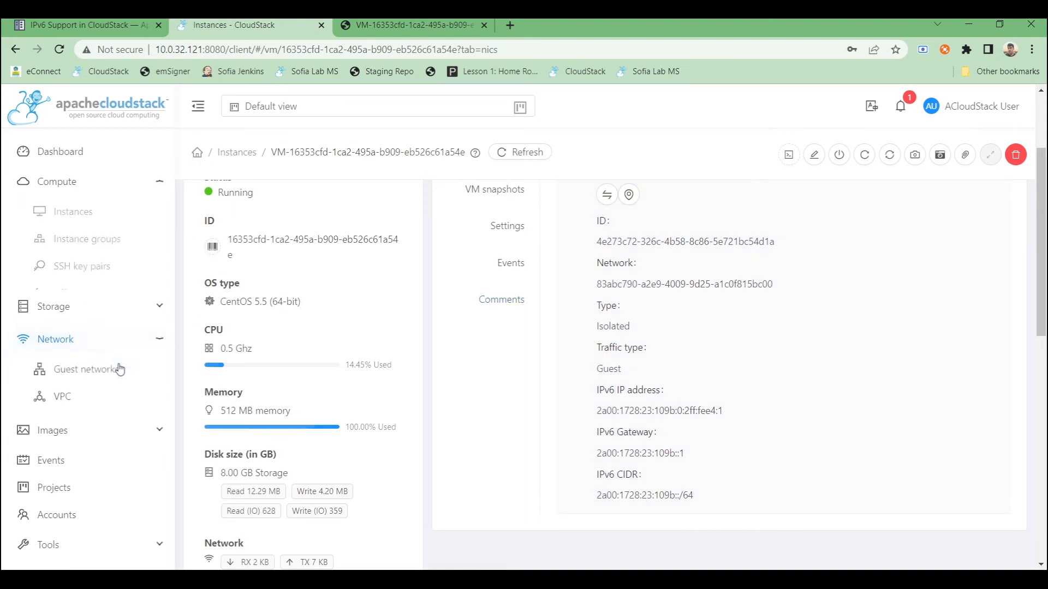
click(65, 304)
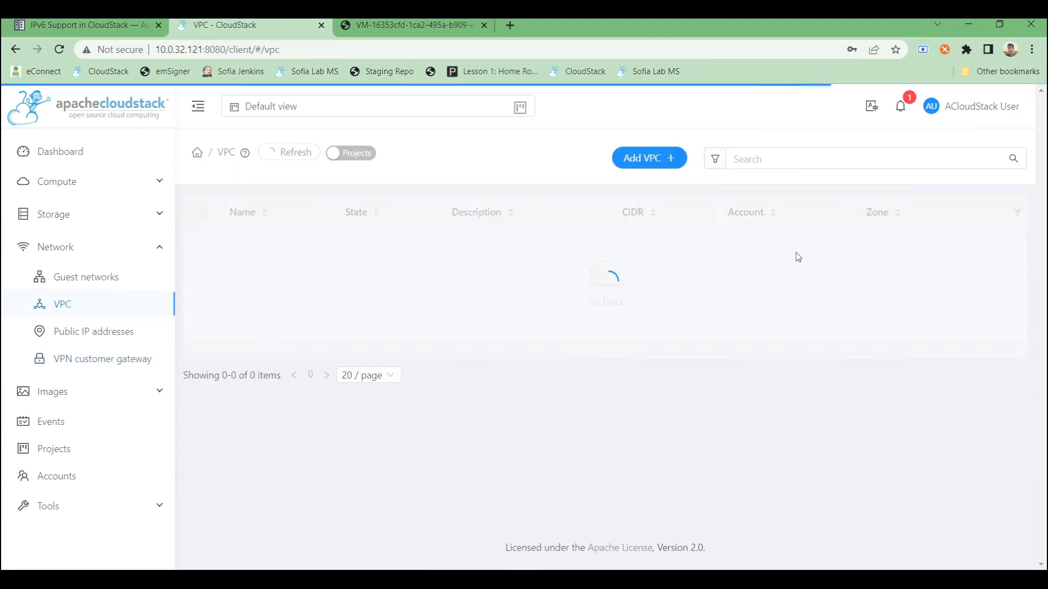
click(645, 163)
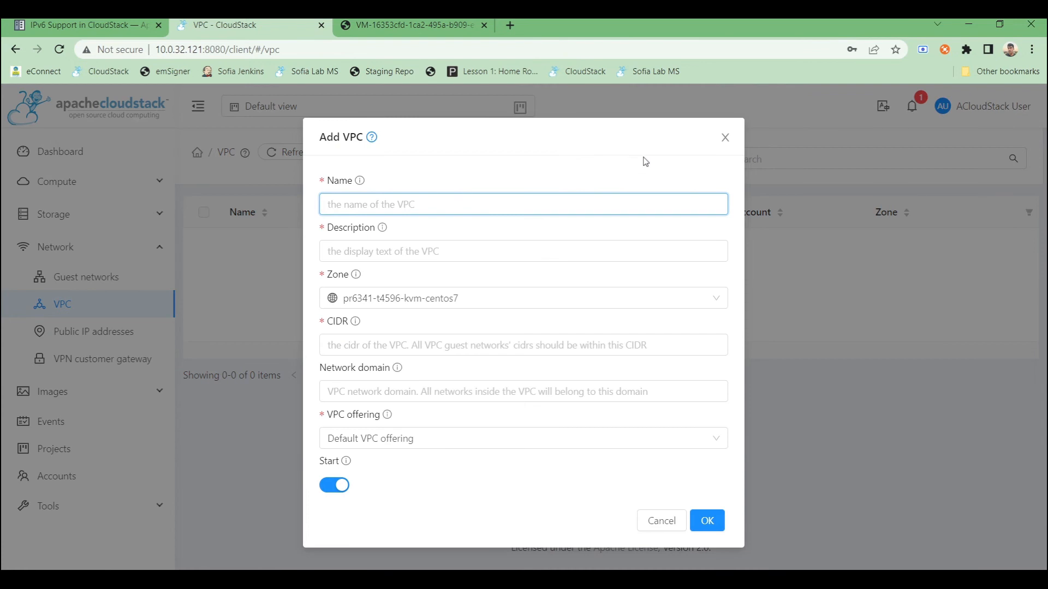
text(ip6vpc)
key(ctrl+a)
key(ctrl+c)
click(376, 250)
key(ctrl+v)
click(365, 344)
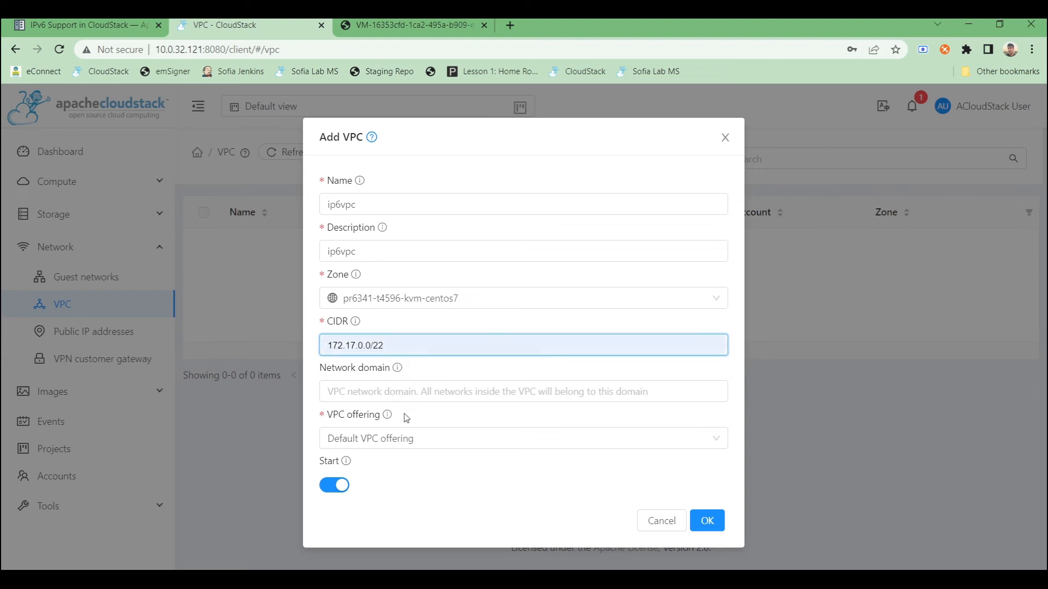
click(407, 447)
click(350, 396)
click(384, 438)
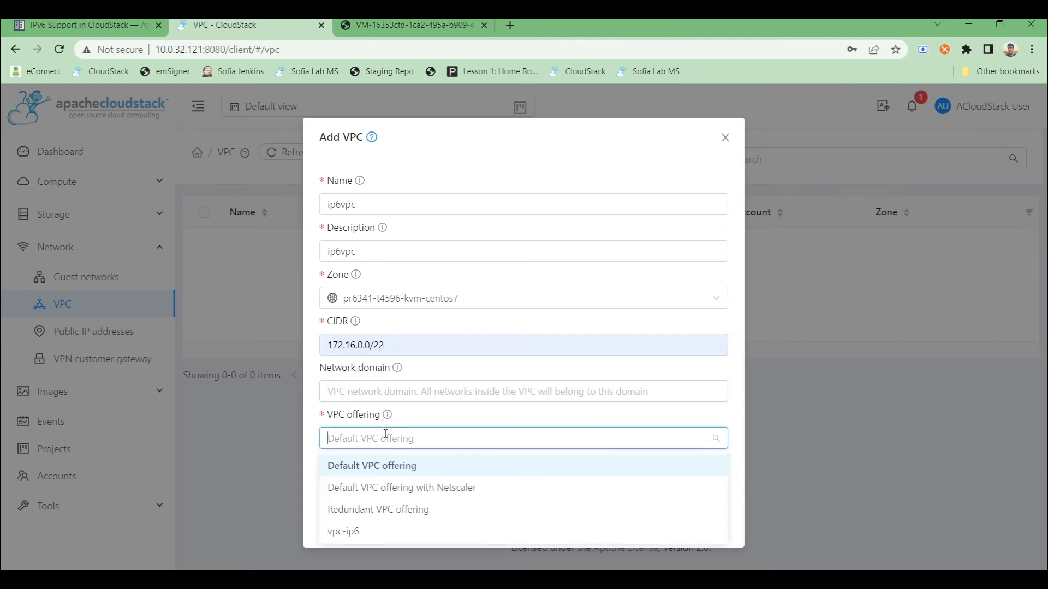
click(352, 536)
click(704, 524)
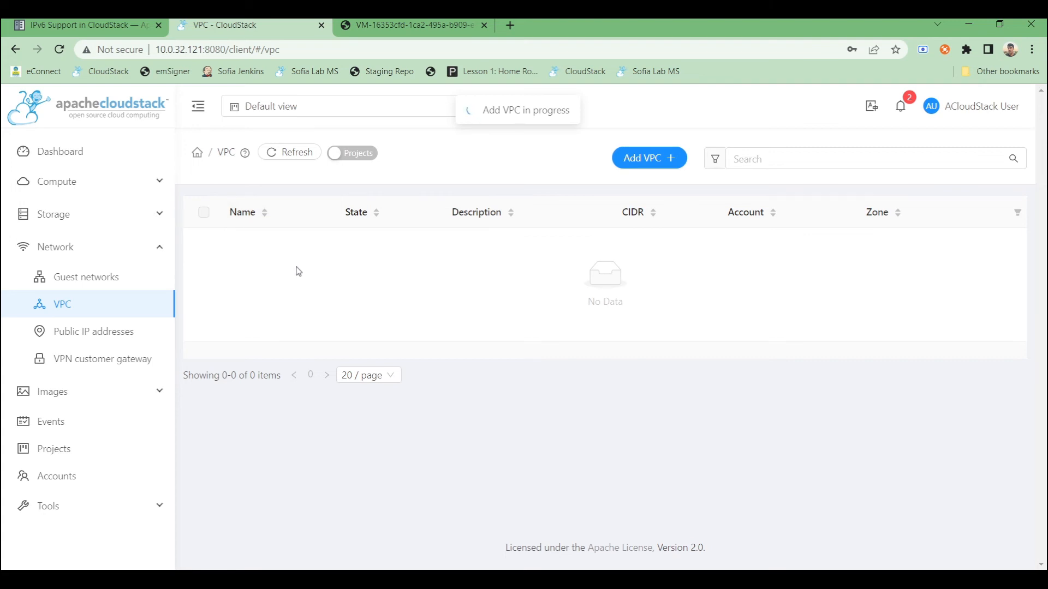
- Refresh the VPC list and open the ip6vpc details
click(295, 159)
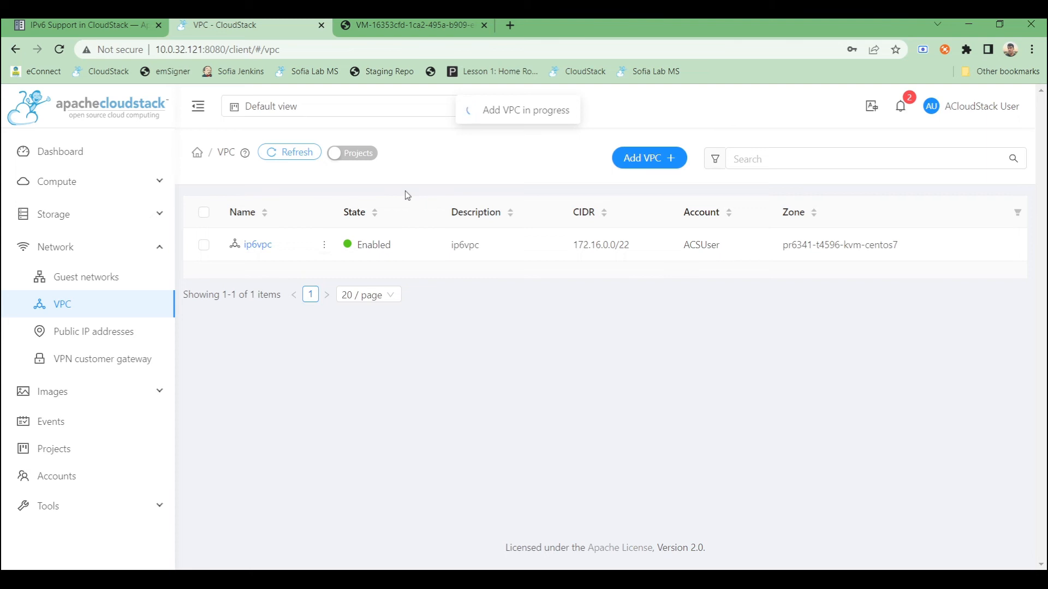
click(257, 245)
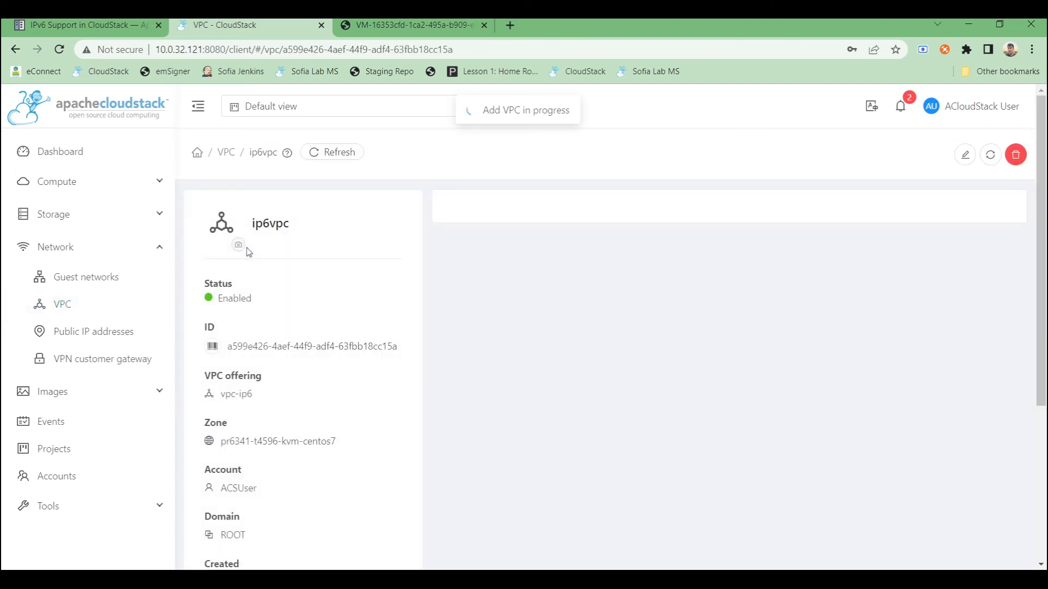
scroll(695, 297, down, 5)
scroll(694, 297, up, 5)
scroll(694, 297, down, 1)
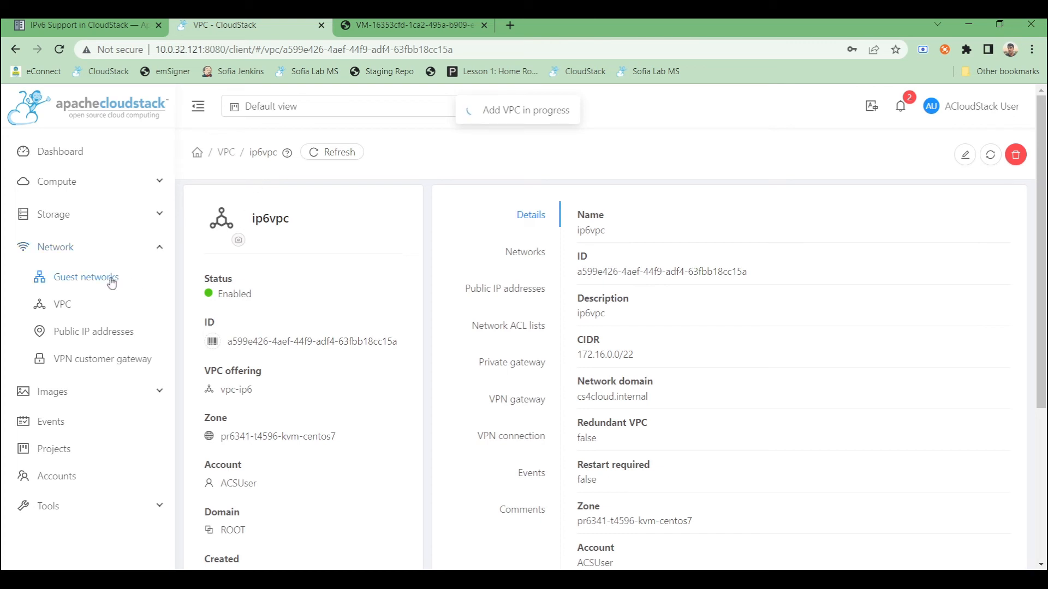
- Open the ip6vpc VPC and show its networks
click(59, 306)
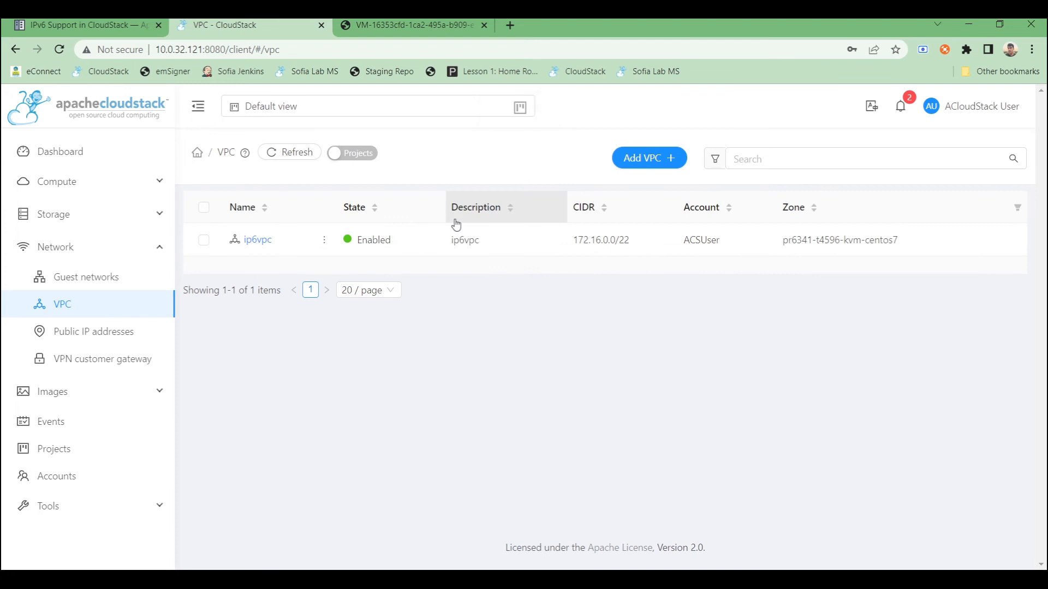
click(262, 244)
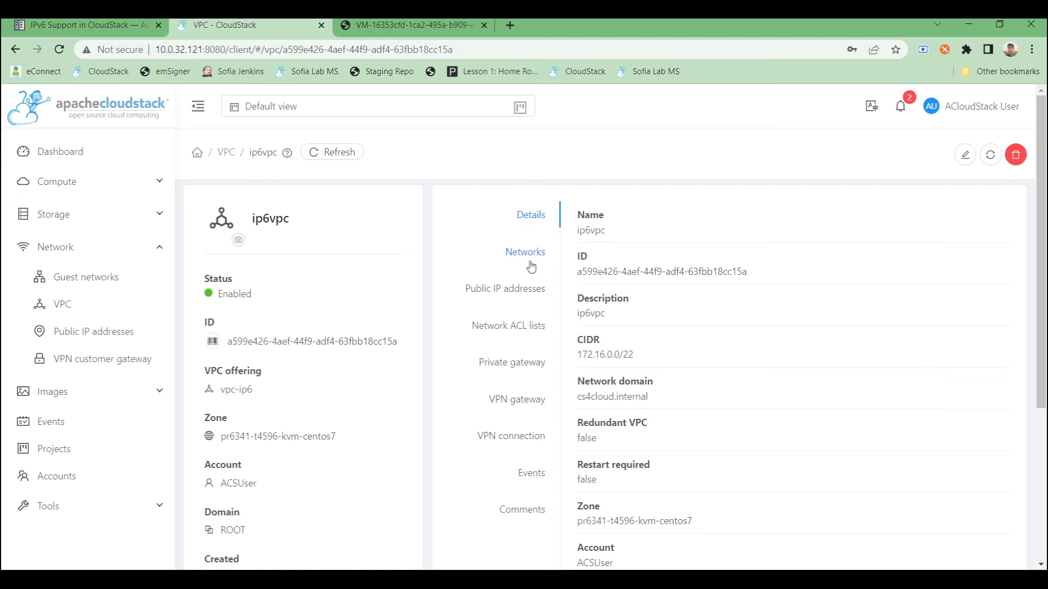
click(528, 252)
scroll(550, 306, down, 1)
scroll(550, 305, up, 1)
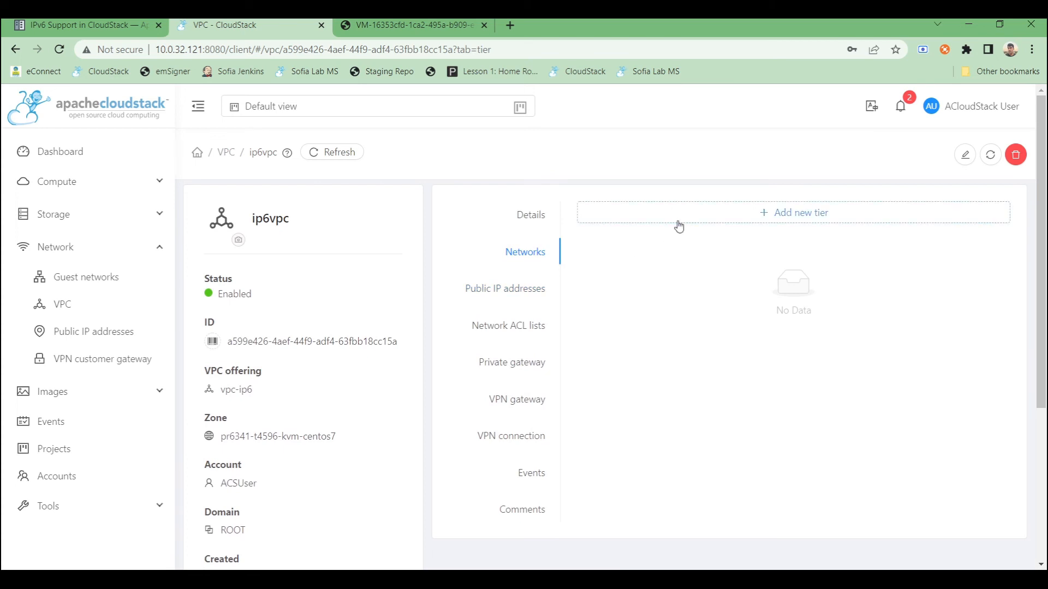
- Start adding a new tier named tier-ip6 with the vpctier-ip6 network offering
click(644, 221)
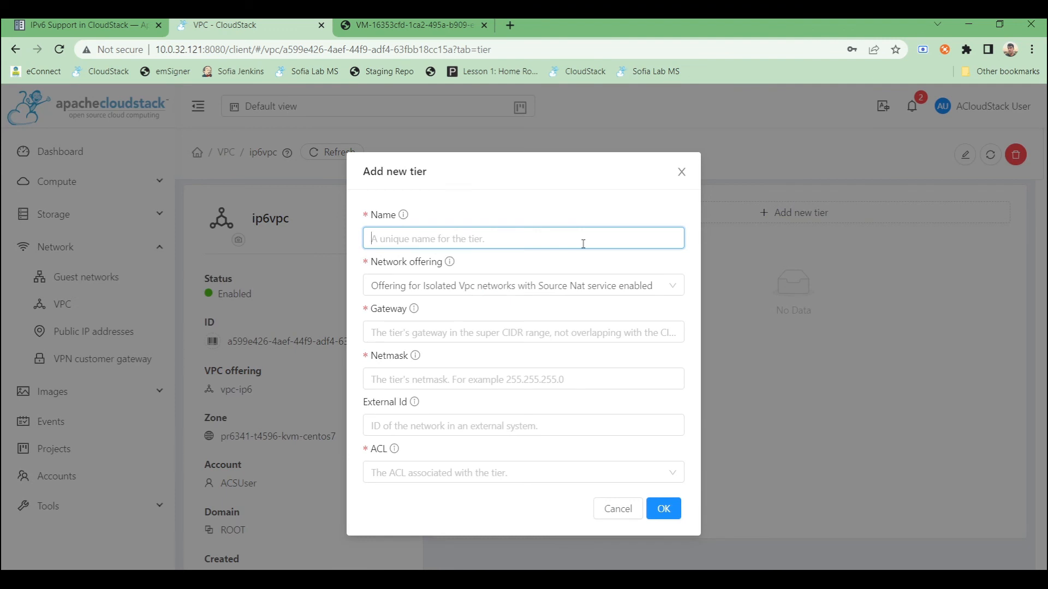
text(tier-ip6)
key(ctrl+a)
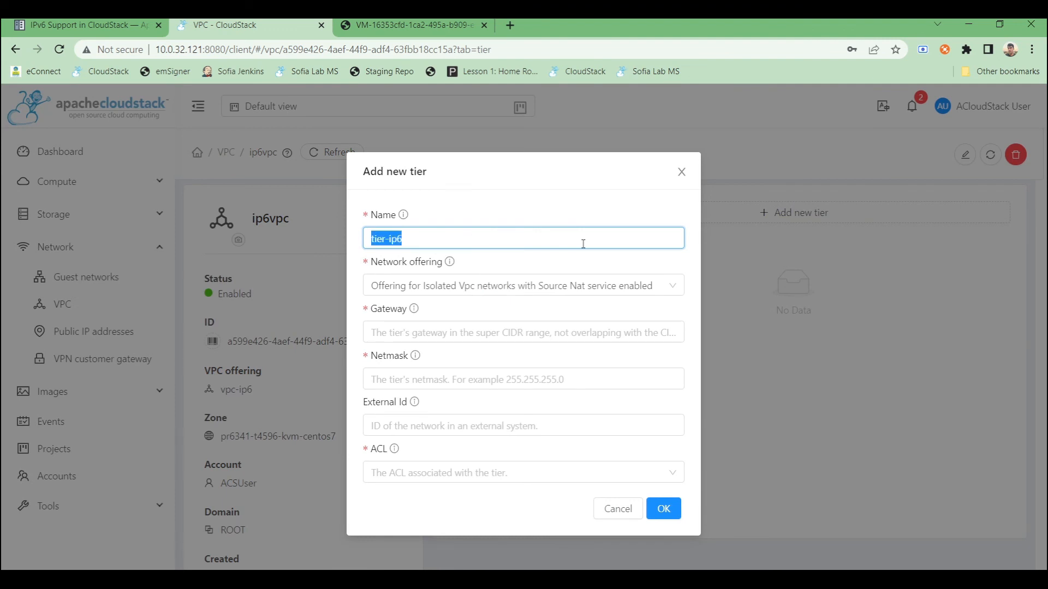
click(569, 284)
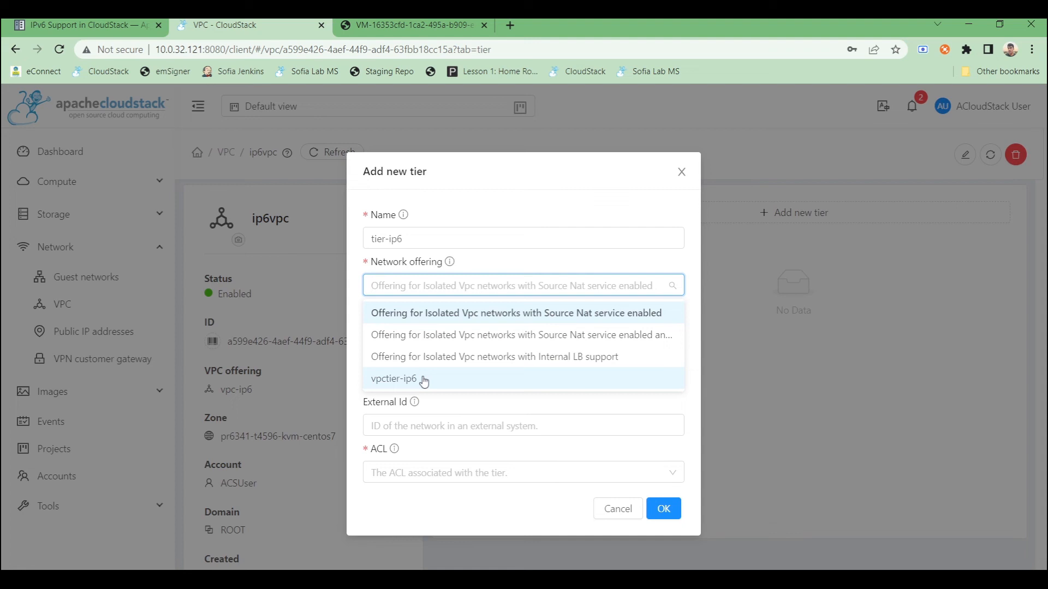
click(424, 379)
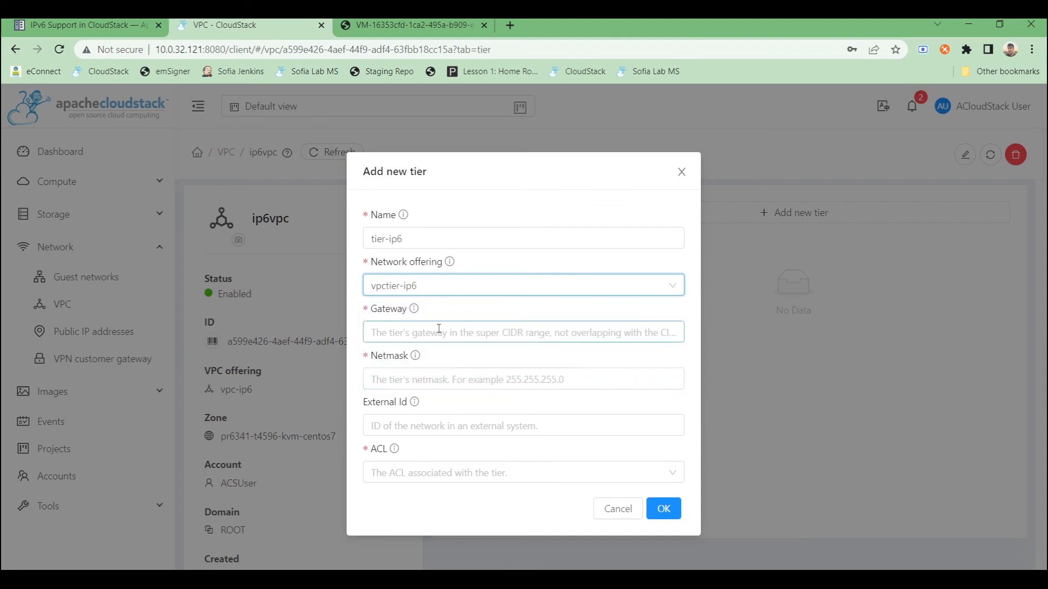
- Set the tier's gateway to 172.16.1.1, netmask 255.255.255.0 and ACL default_allow, and confirm
click(435, 341)
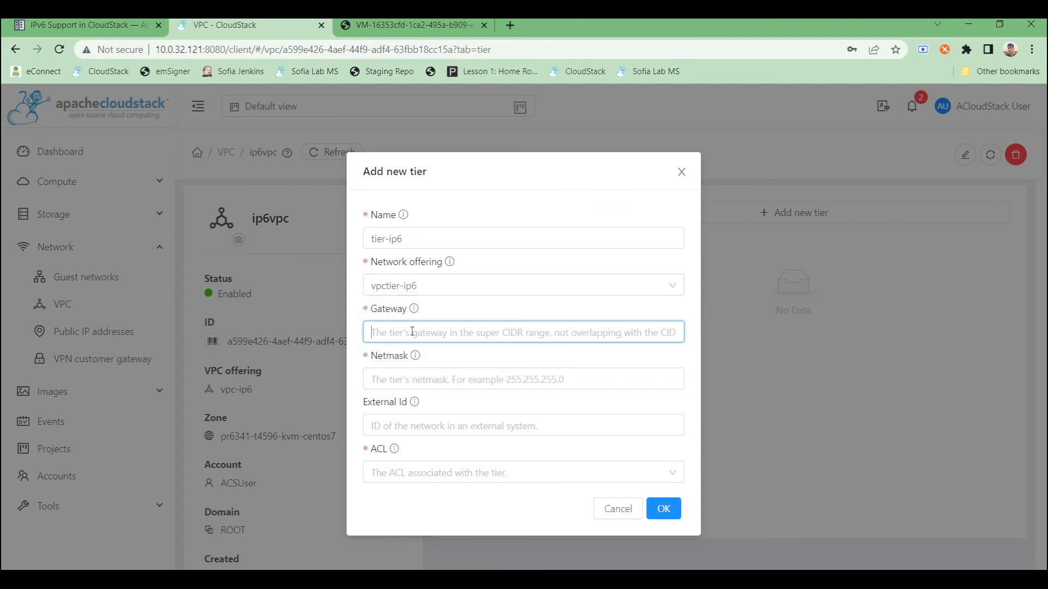
text(172.16.1.1)
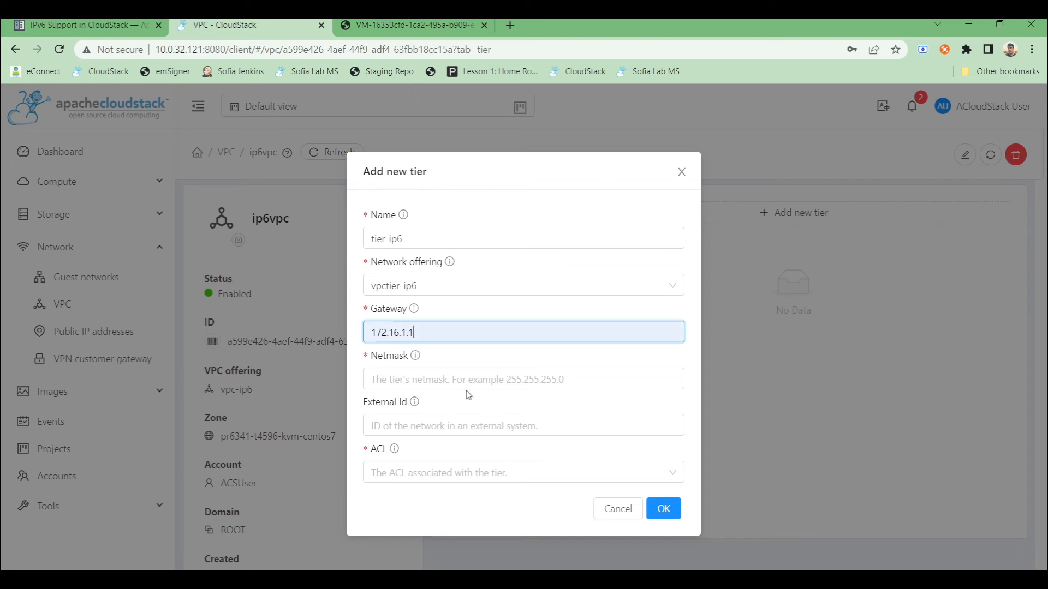
click(399, 380)
text(255.255.255.0)
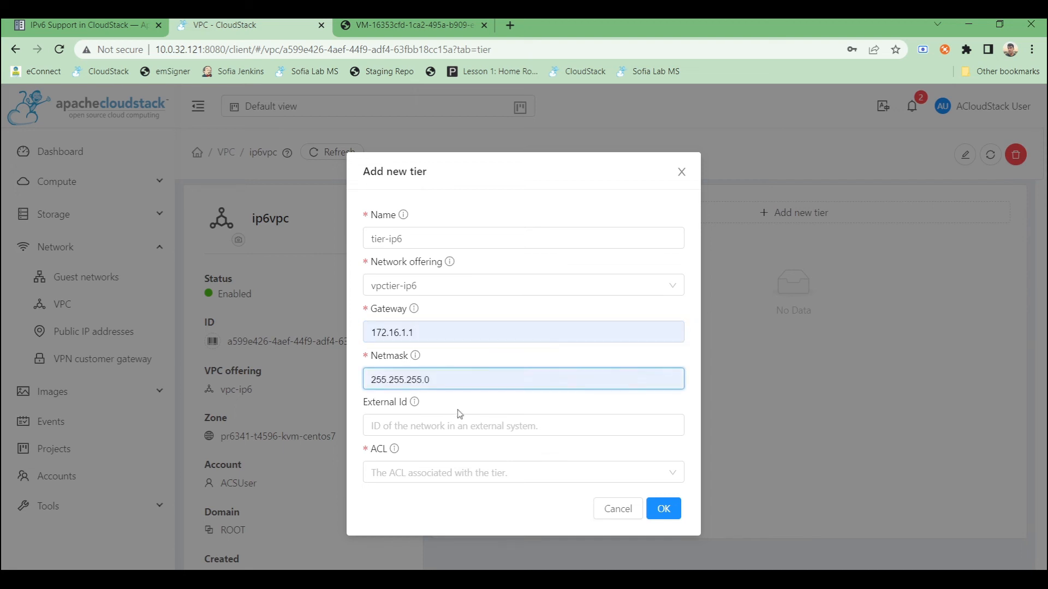
click(425, 472)
click(433, 501)
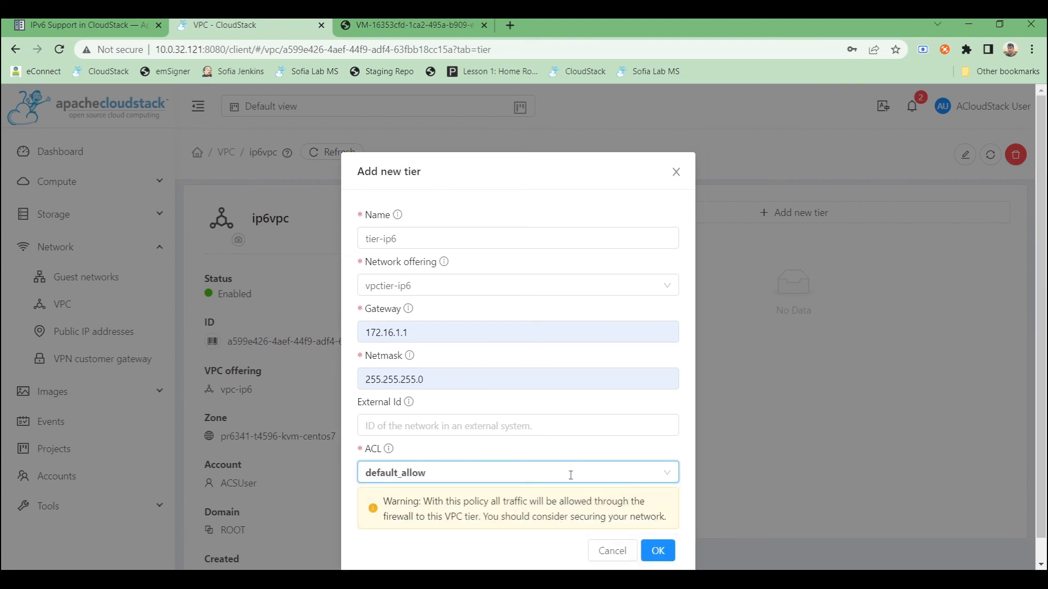
click(657, 528)
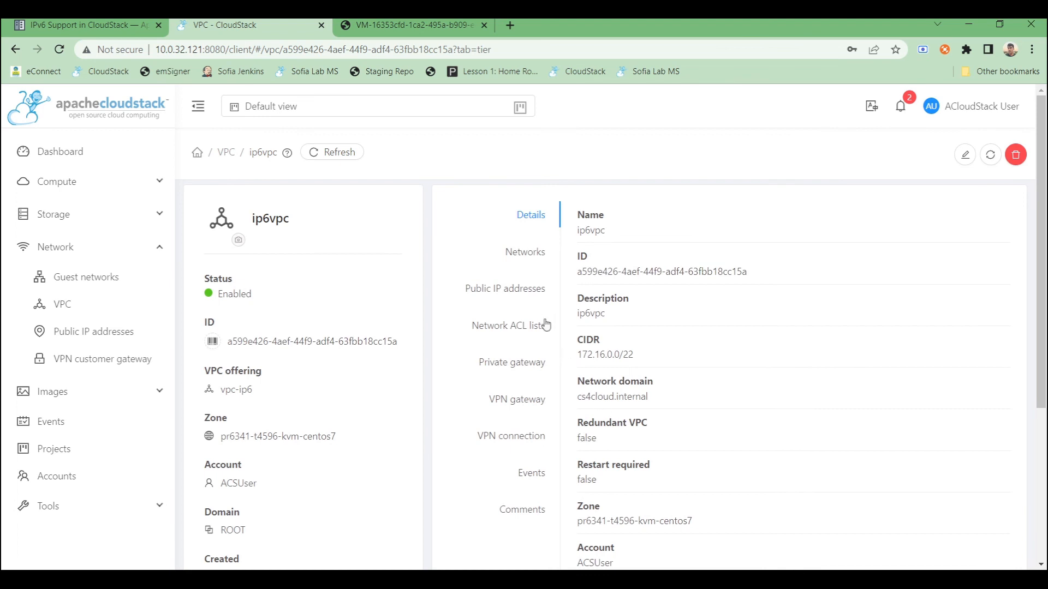
- Open the tier-ip6 network and view its instances
click(526, 253)
click(595, 270)
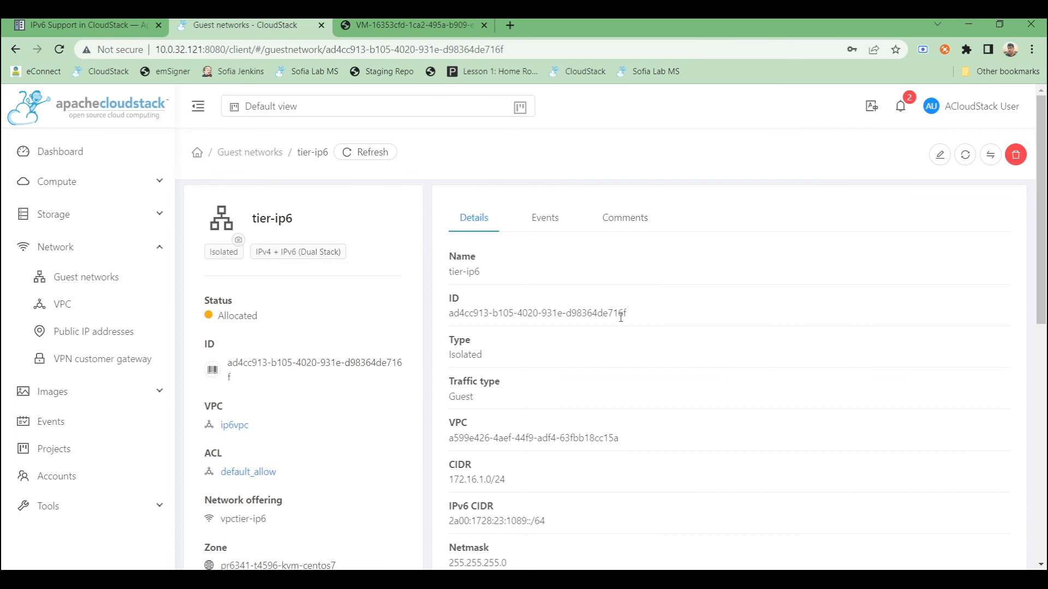
scroll(620, 331, down, 7)
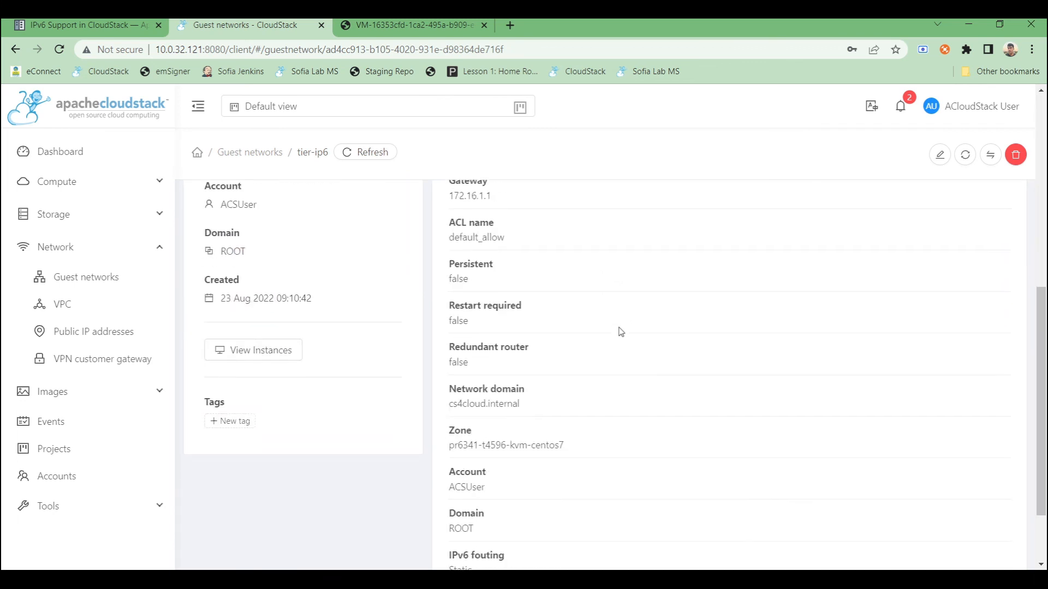
click(238, 350)
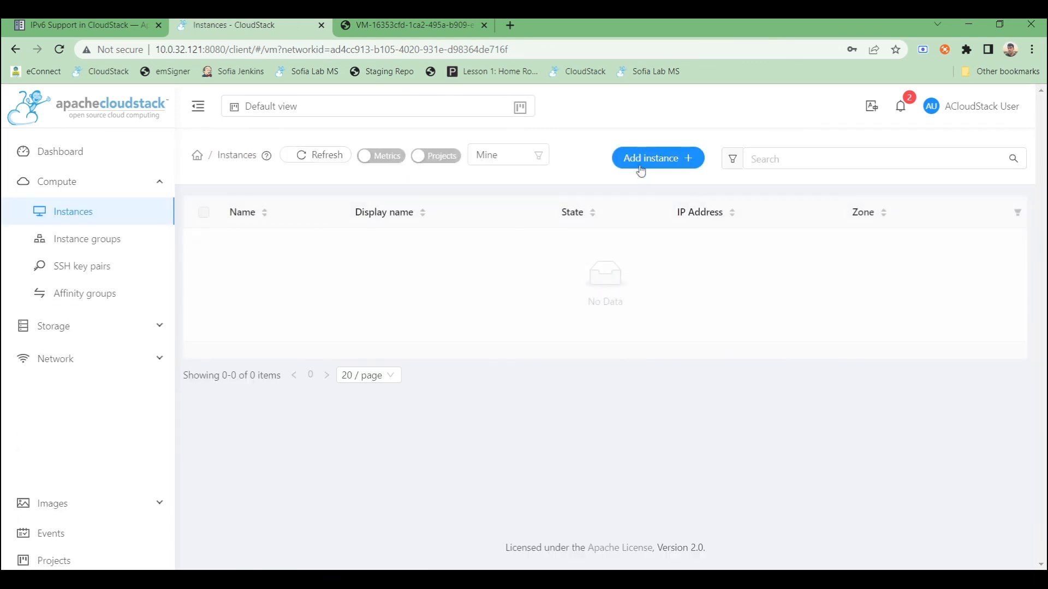
- Launch a new instance on the tier-ip6 network with the default settings
click(645, 161)
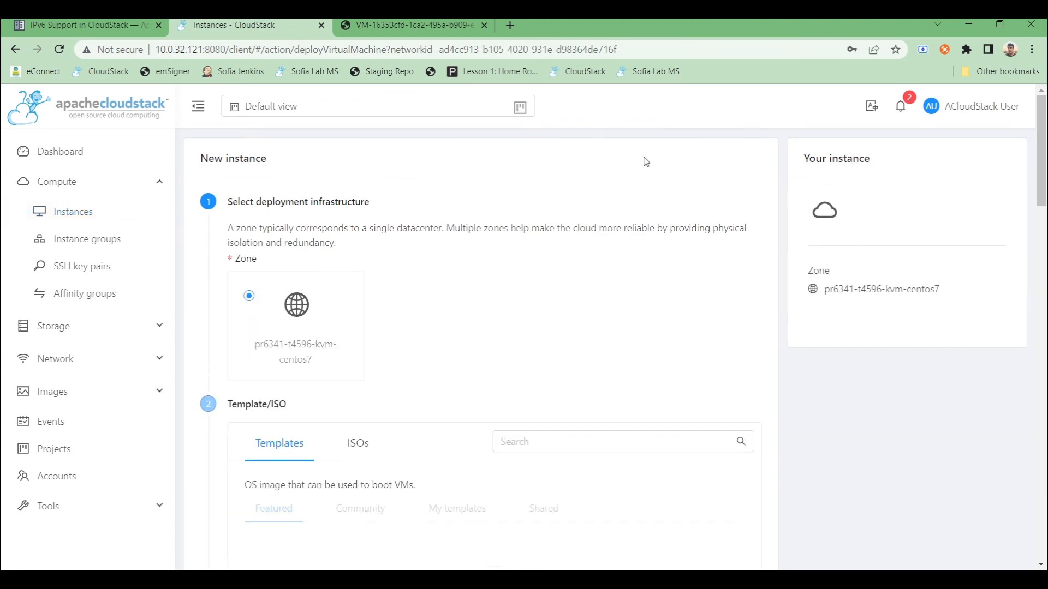
scroll(549, 278, down, 3)
scroll(549, 279, down, 10)
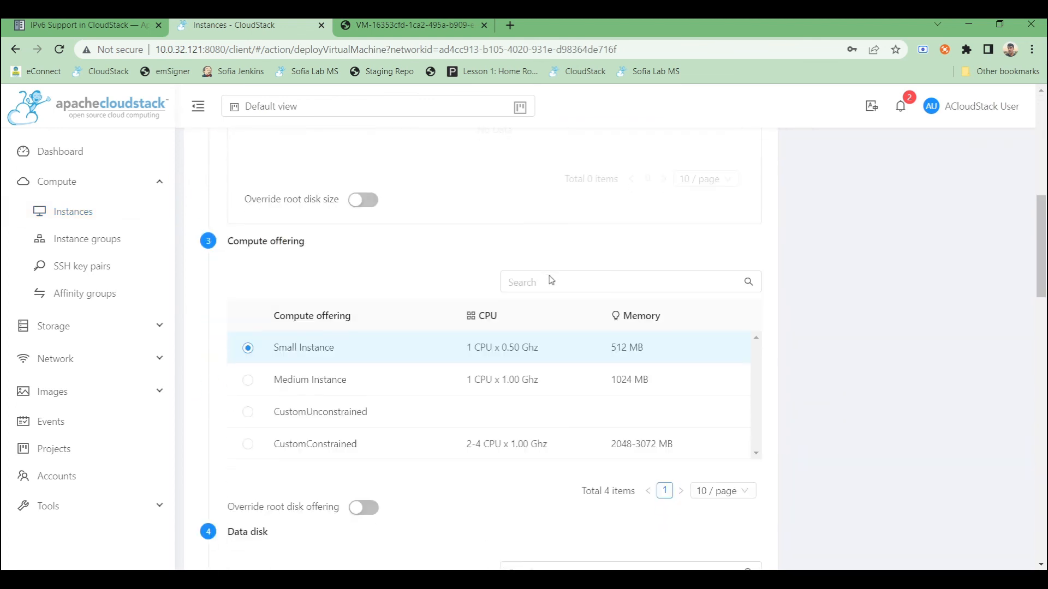
scroll(550, 281, down, 10)
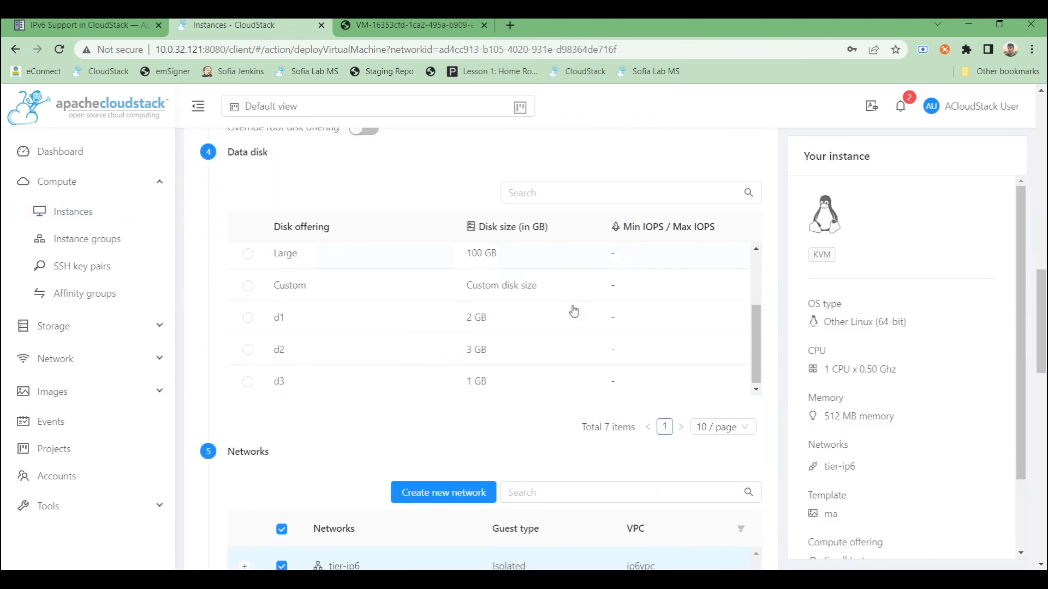
scroll(678, 397, down, 7)
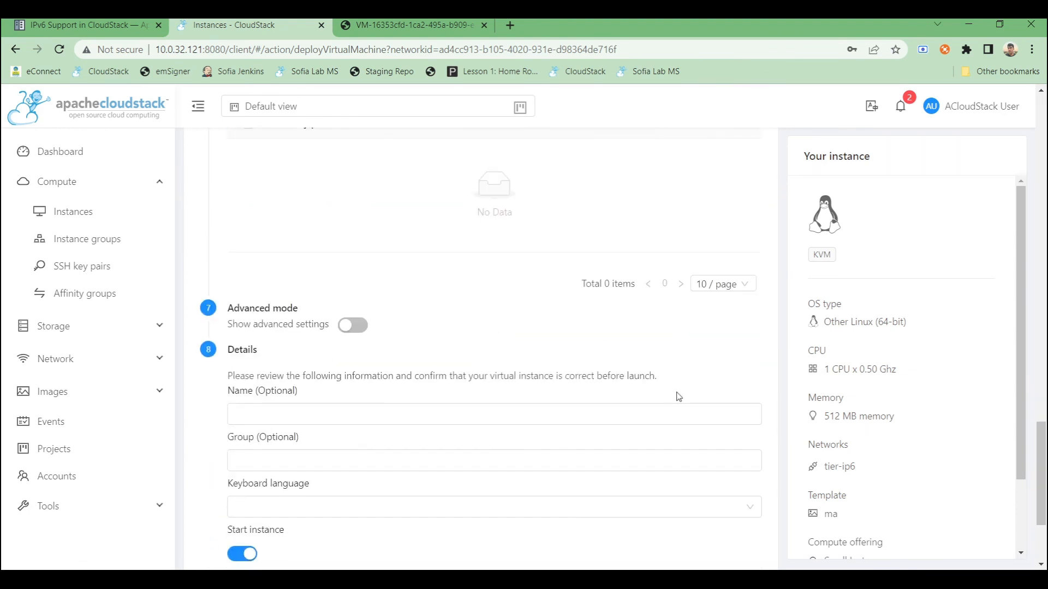
click(686, 478)
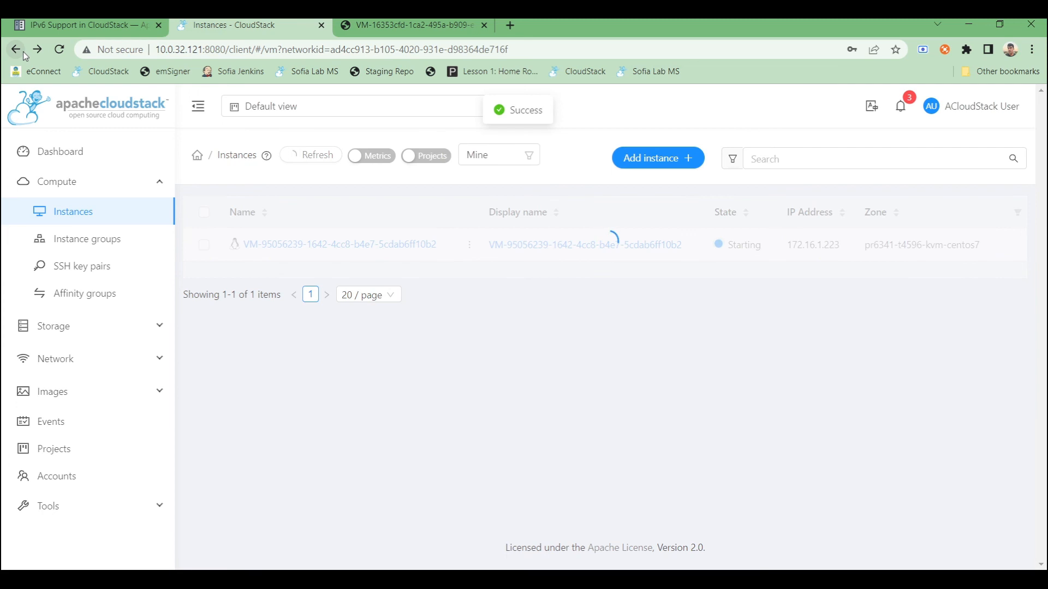
- Open the new instance's console, log in as root and run ip a
click(319, 245)
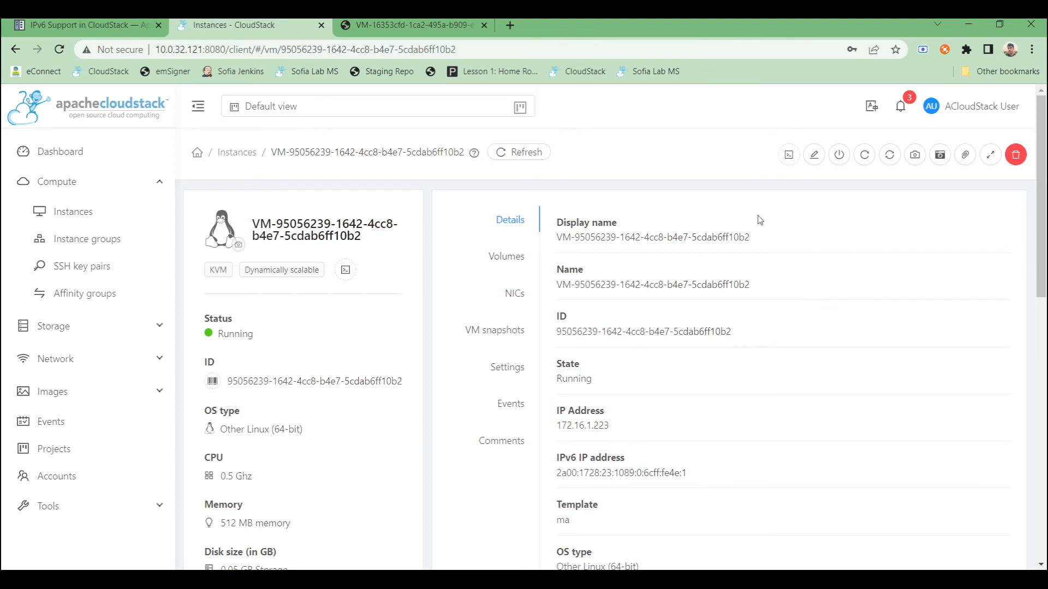
click(789, 156)
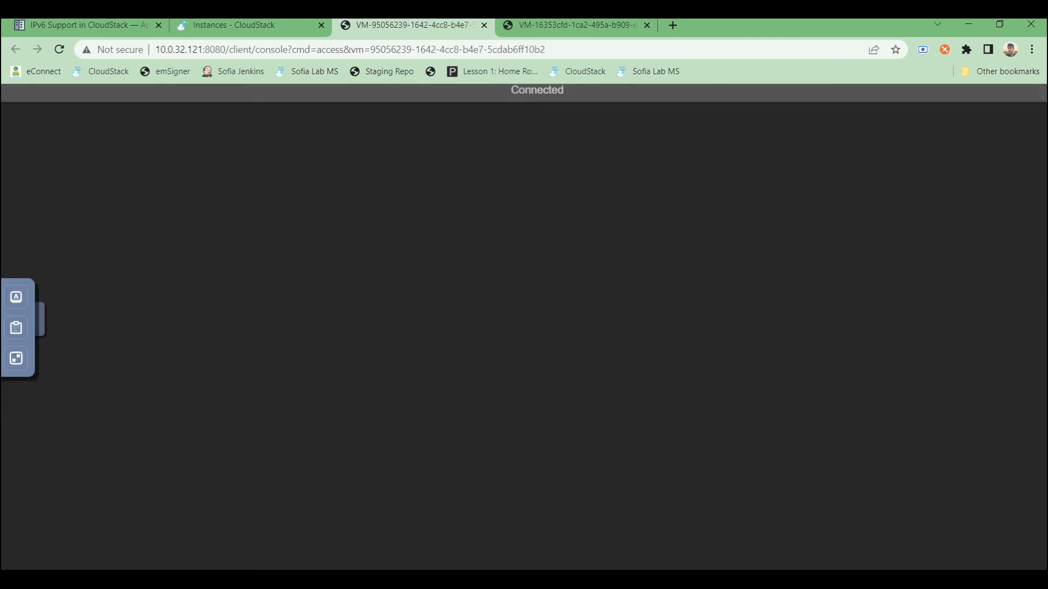
text(root)
key(Return)
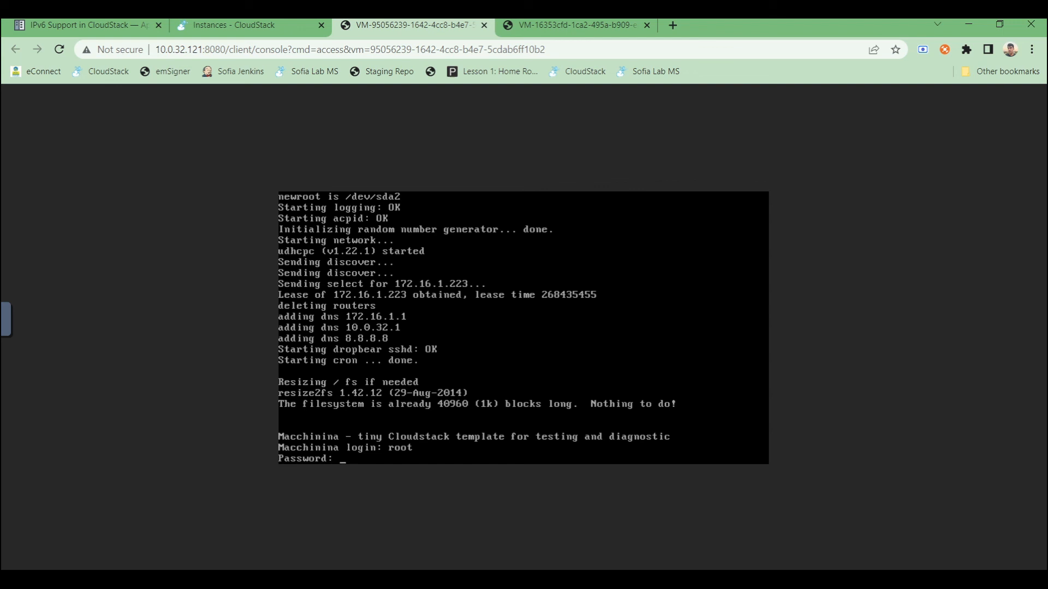
key(Return)
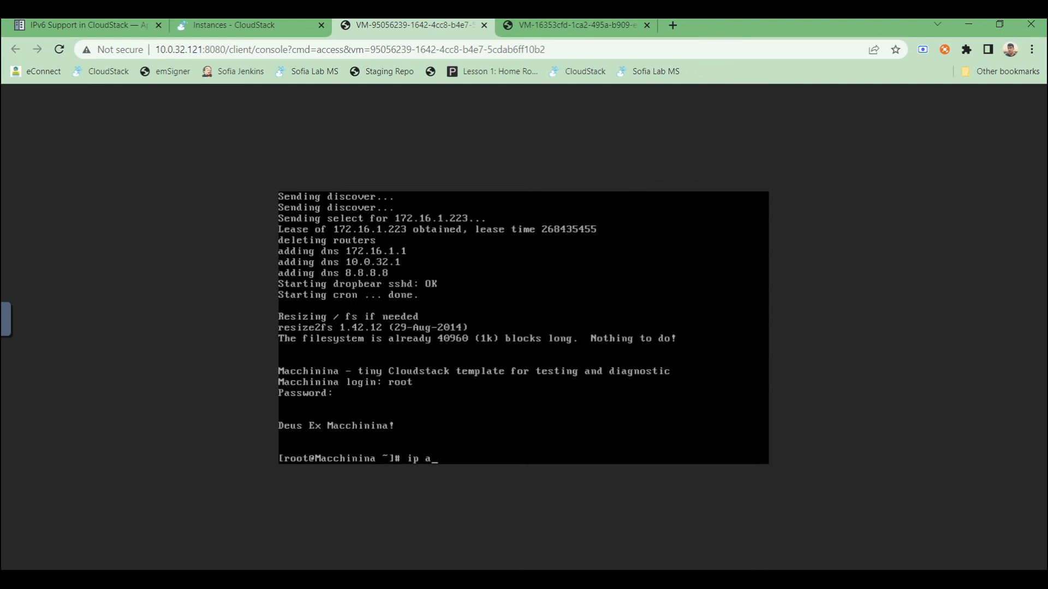
key(Return)
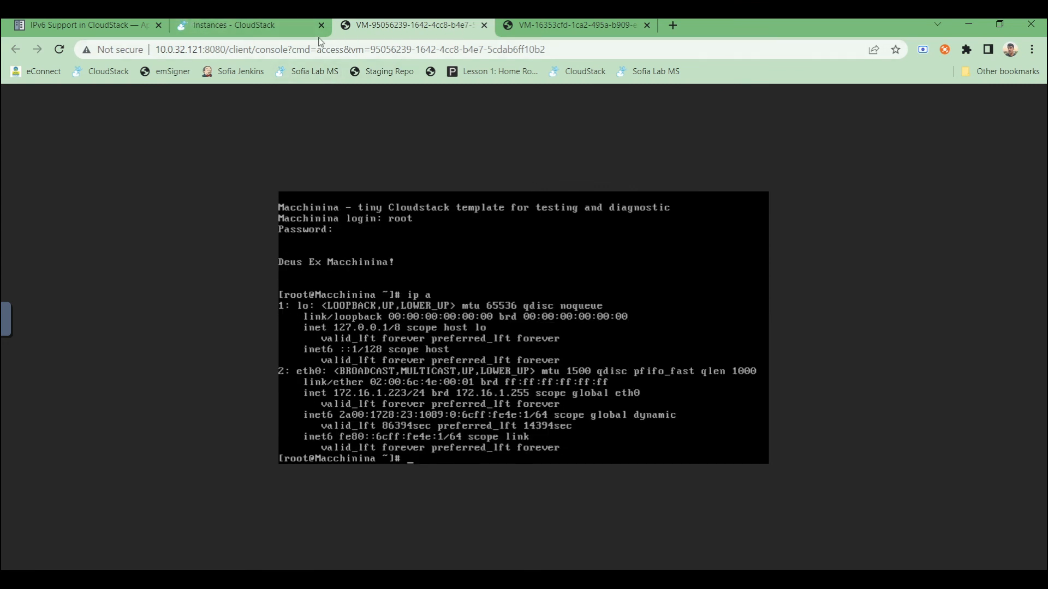
- Open the instance's tier-ip6 network and review its IPv6 details and upstream route
click(305, 25)
scroll(464, 417, down, 3)
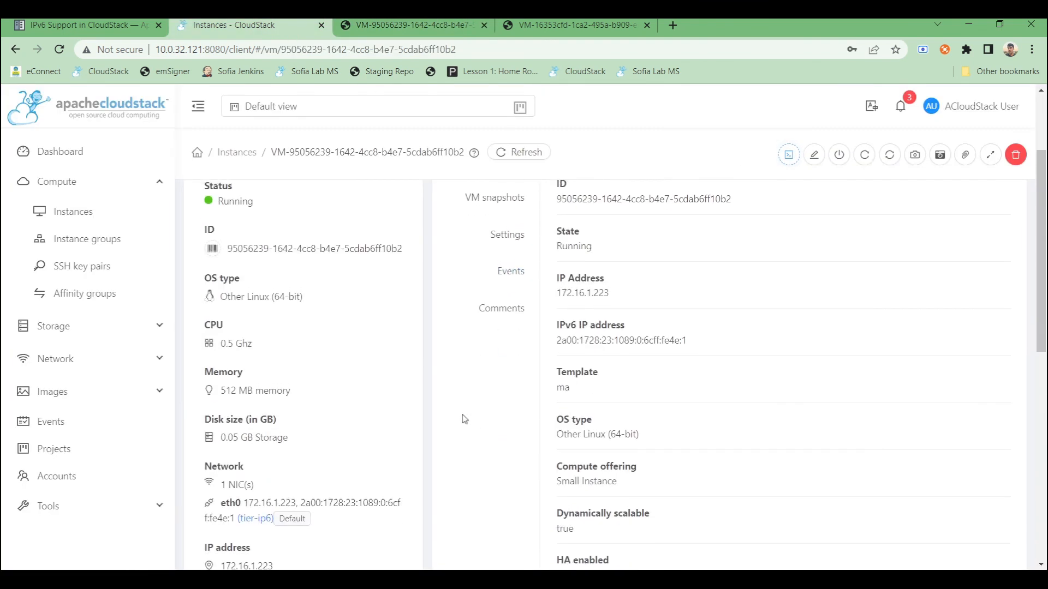
scroll(464, 418, down, 6)
click(249, 373)
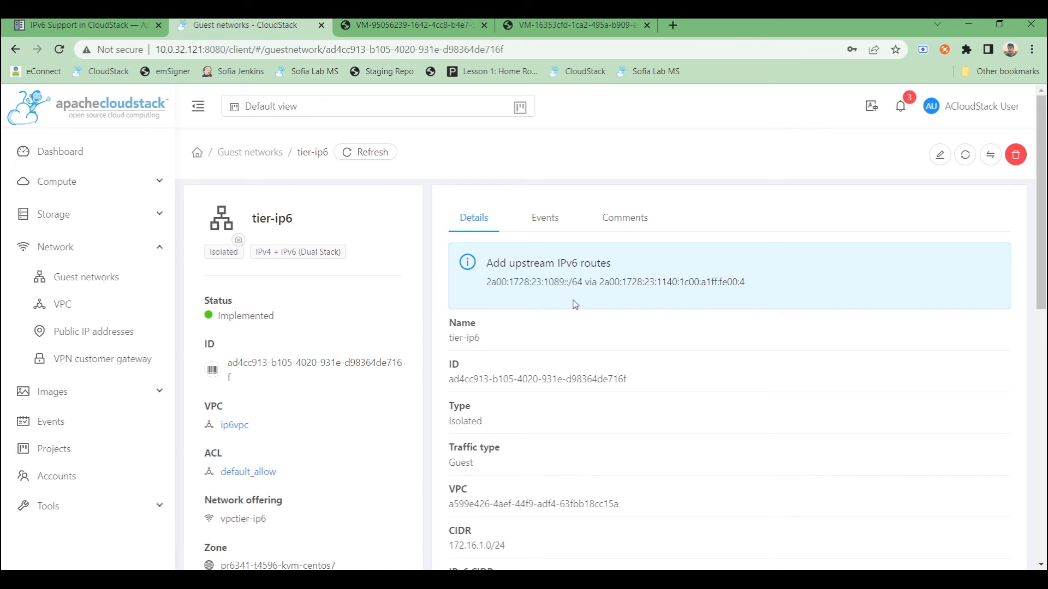
scroll(584, 364, down, 3)
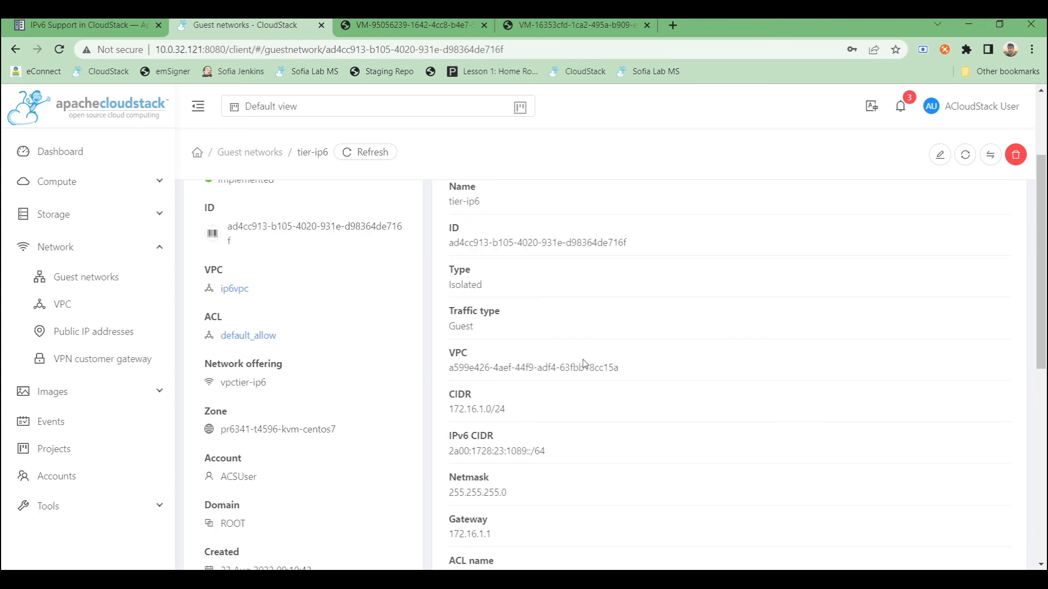
scroll(461, 368, down, 1)
scroll(461, 368, up, 4)
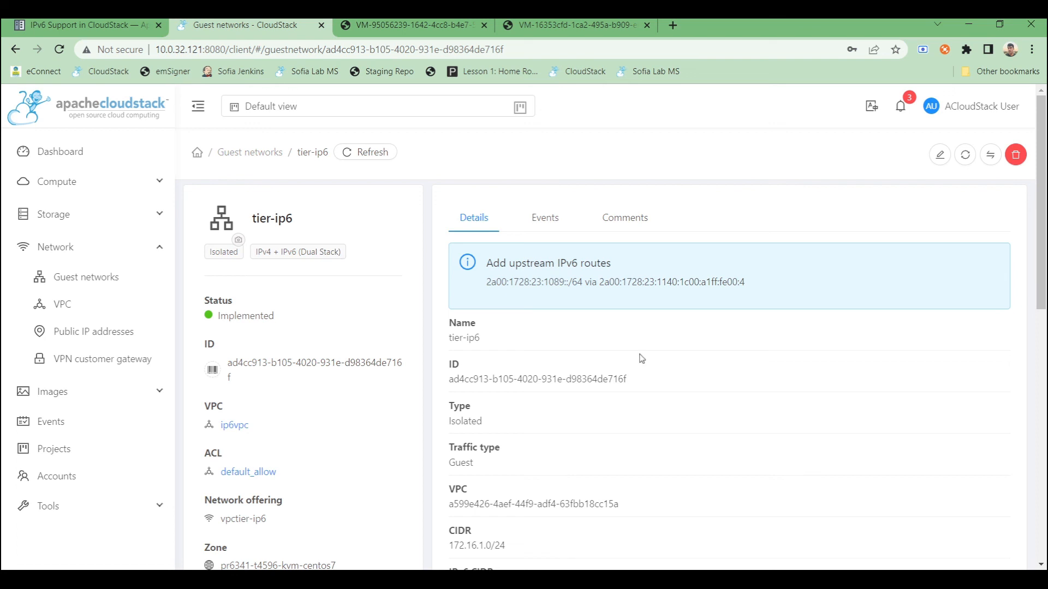
scroll(642, 359, down, 1)
scroll(643, 365, down, 4)
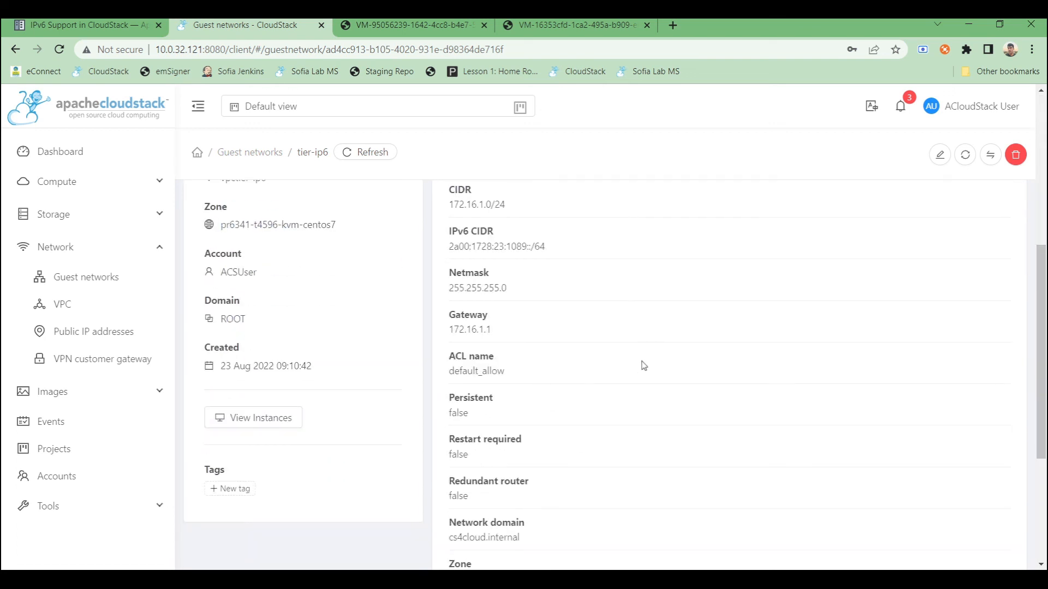
scroll(646, 366, up, 5)
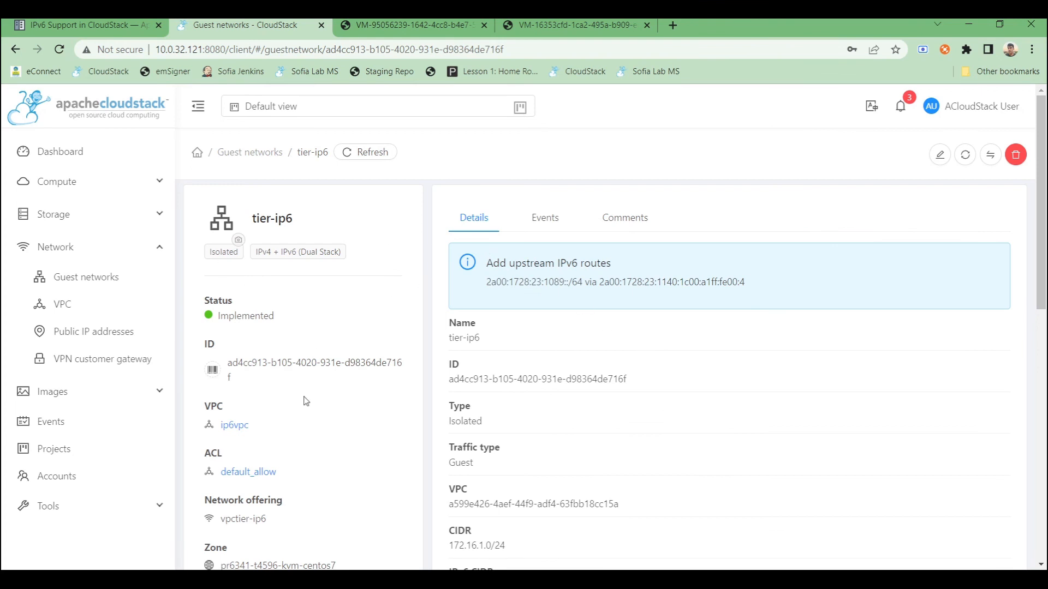
scroll(306, 401, down, 1)
- Create a network ACL list in the ip6vpc VPC named ipv6acl with description ipv6acl
click(235, 357)
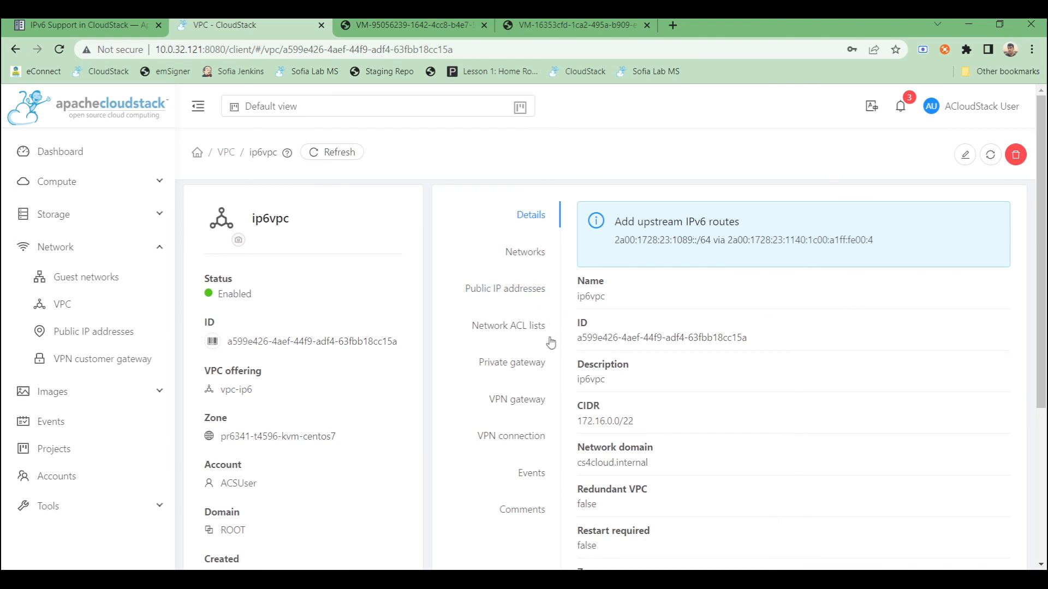
click(521, 332)
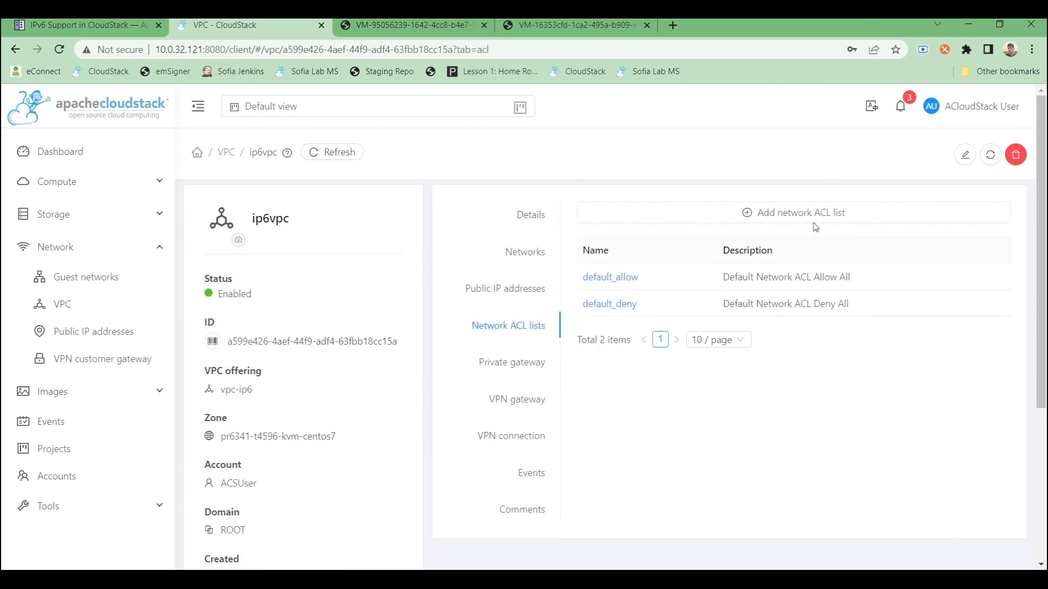
click(782, 218)
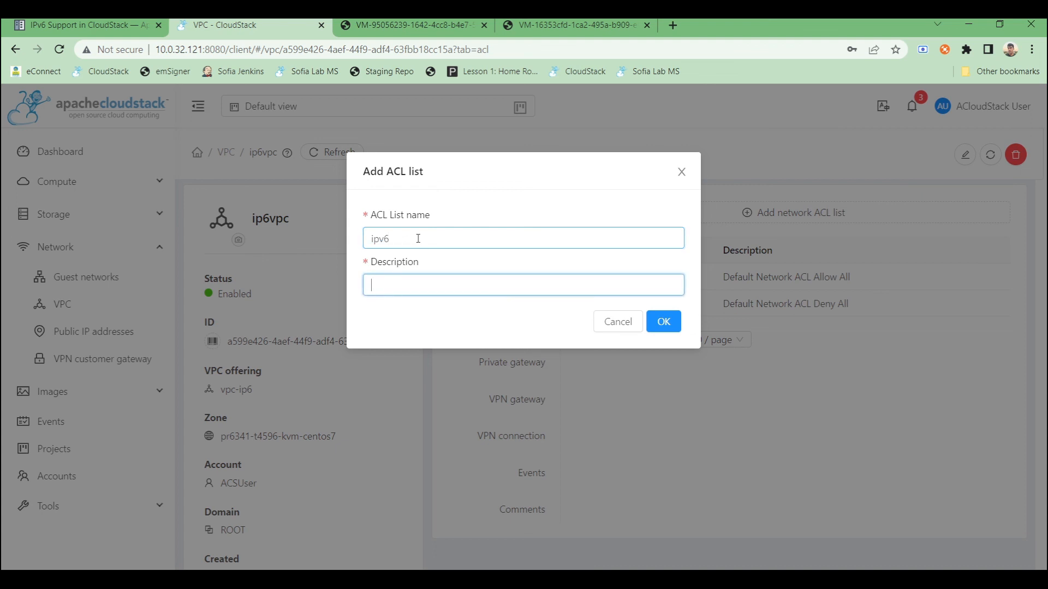
key(shift+Tab)
key(End)
text(acl)
key(Tab)
click(671, 320)
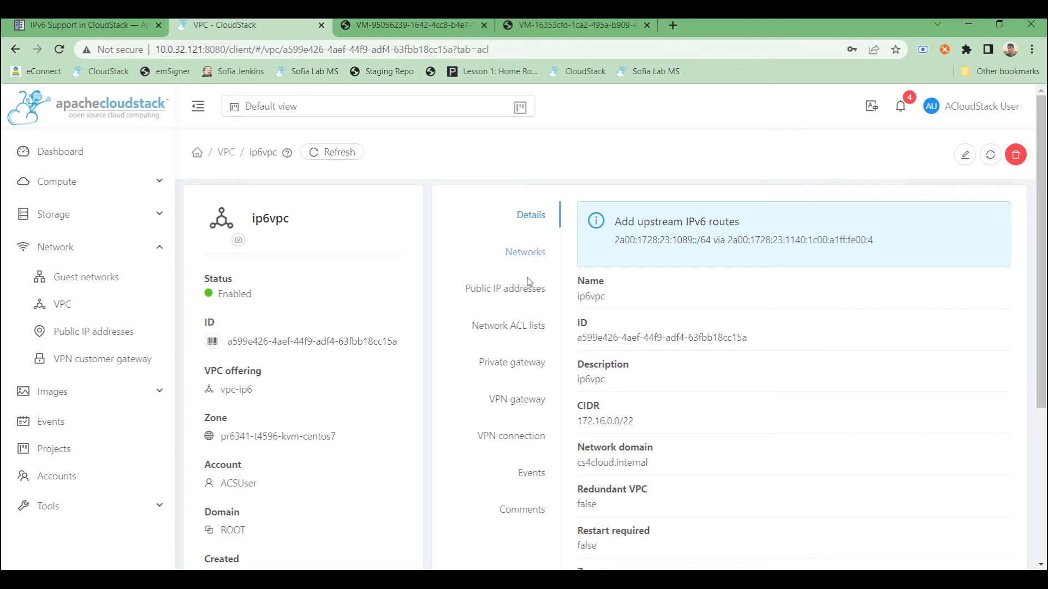
- Add an ingress TCP allow rule to ipv6acl for CIDR ::/0 with start port 3456 and end port 3467
click(515, 326)
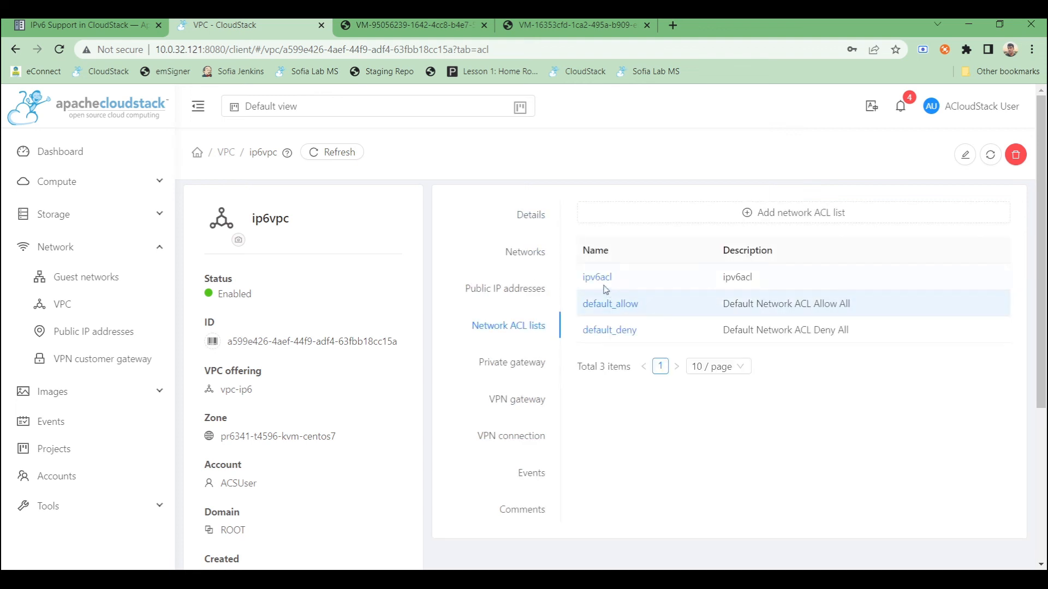
click(607, 279)
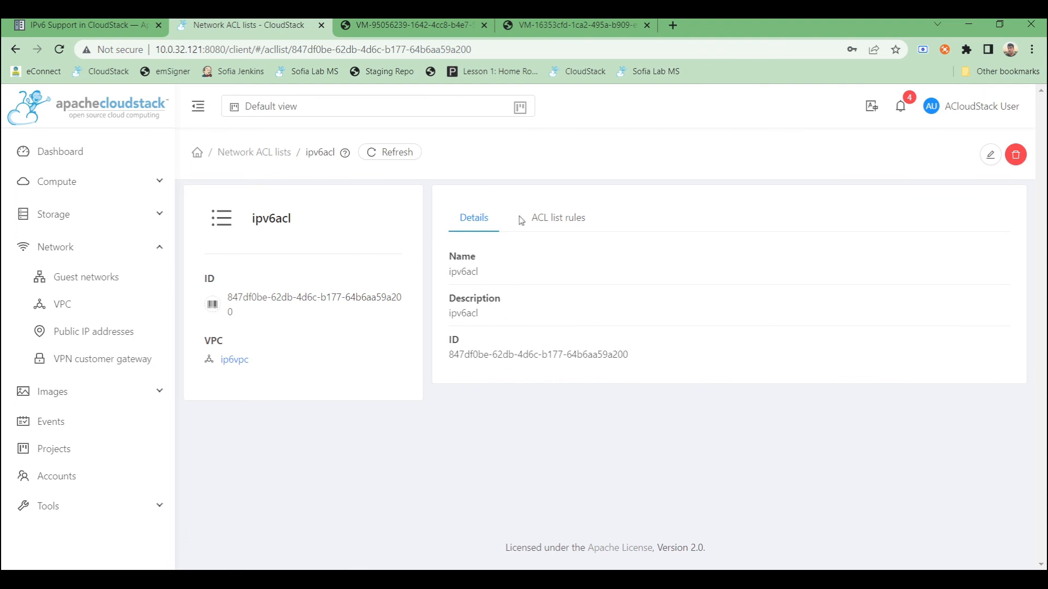
click(557, 220)
click(581, 265)
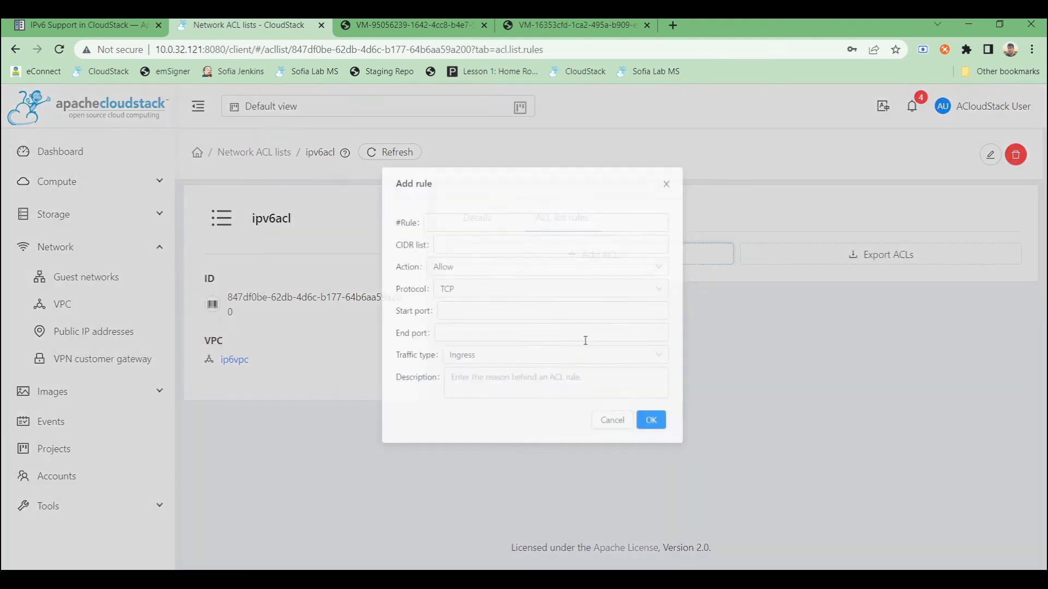
click(465, 217)
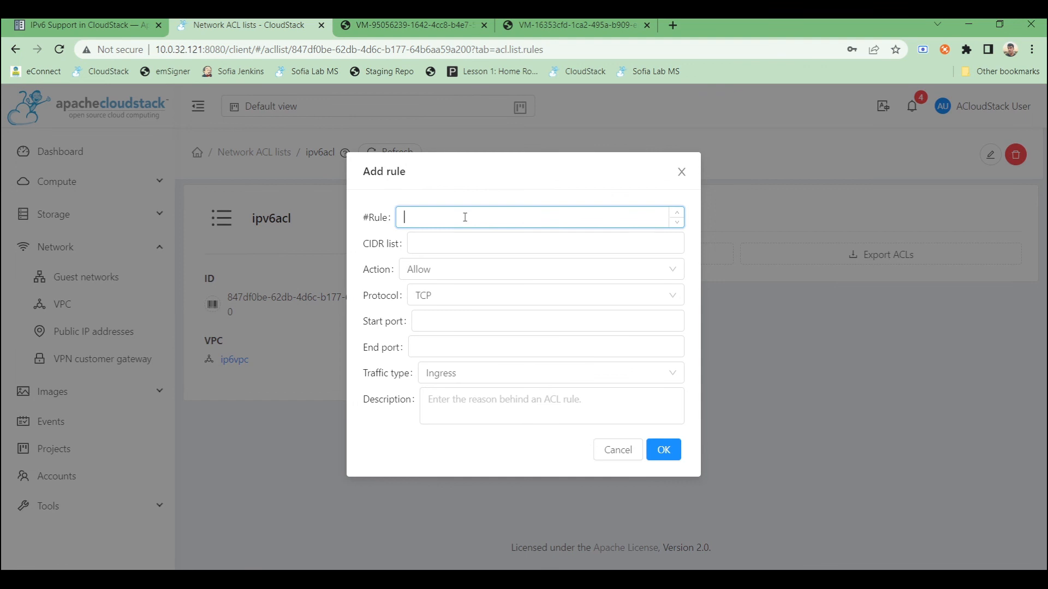
click(535, 247)
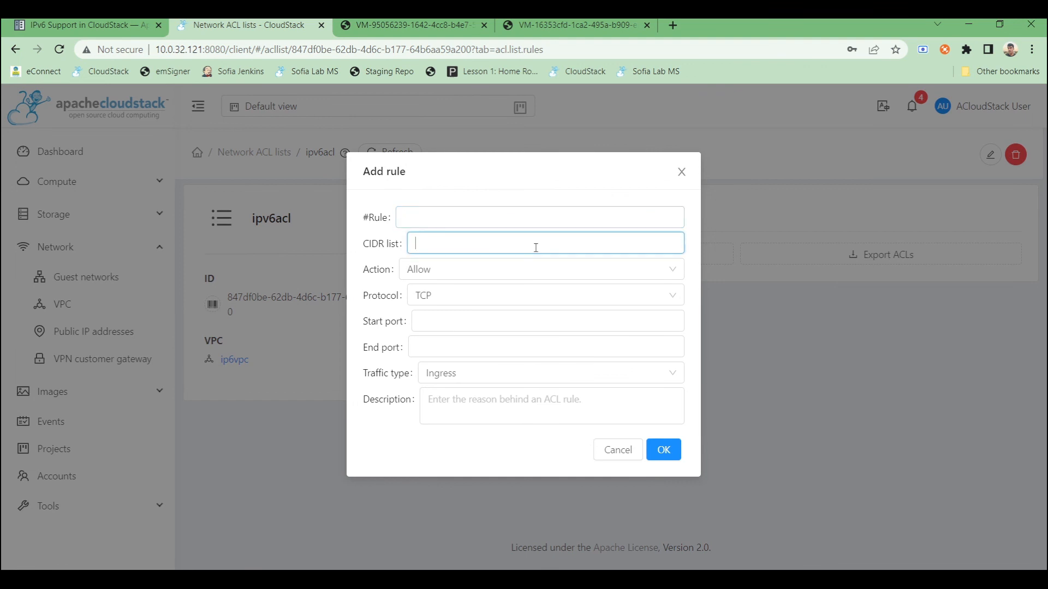
click(510, 273)
click(462, 319)
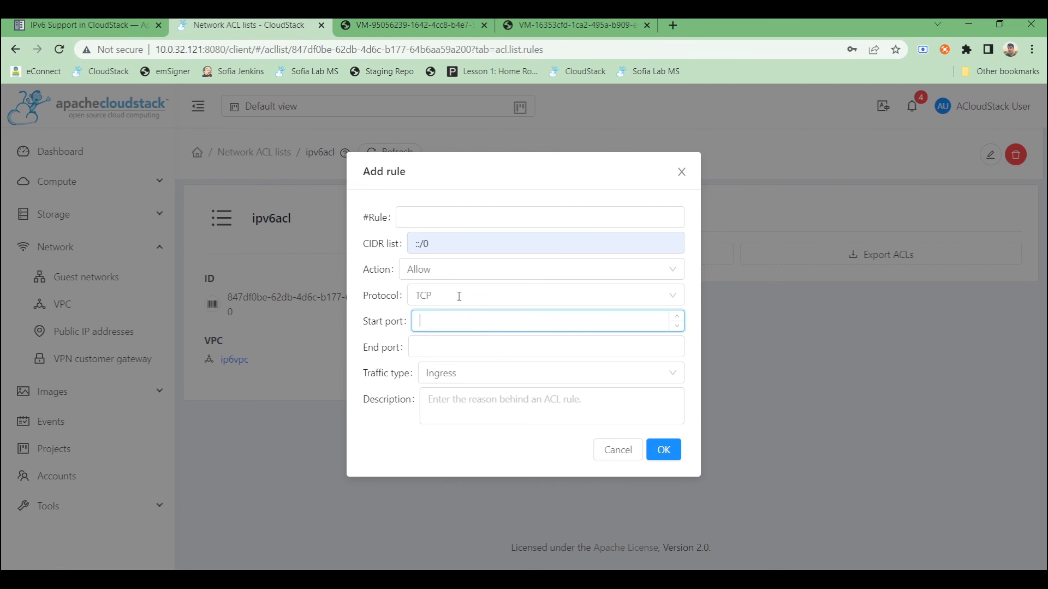
text(3456)
click(438, 343)
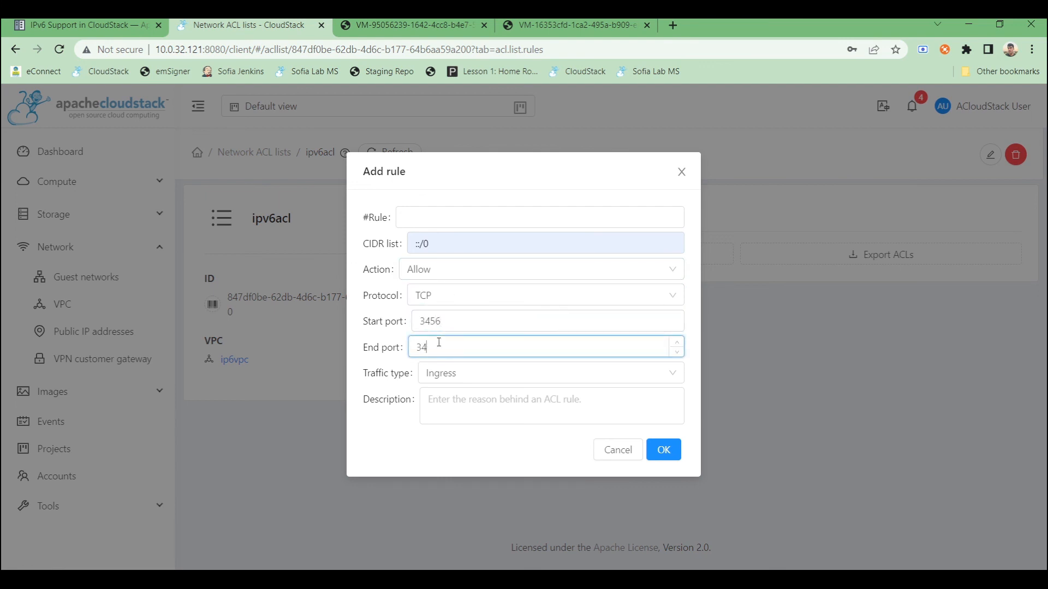
click(658, 455)
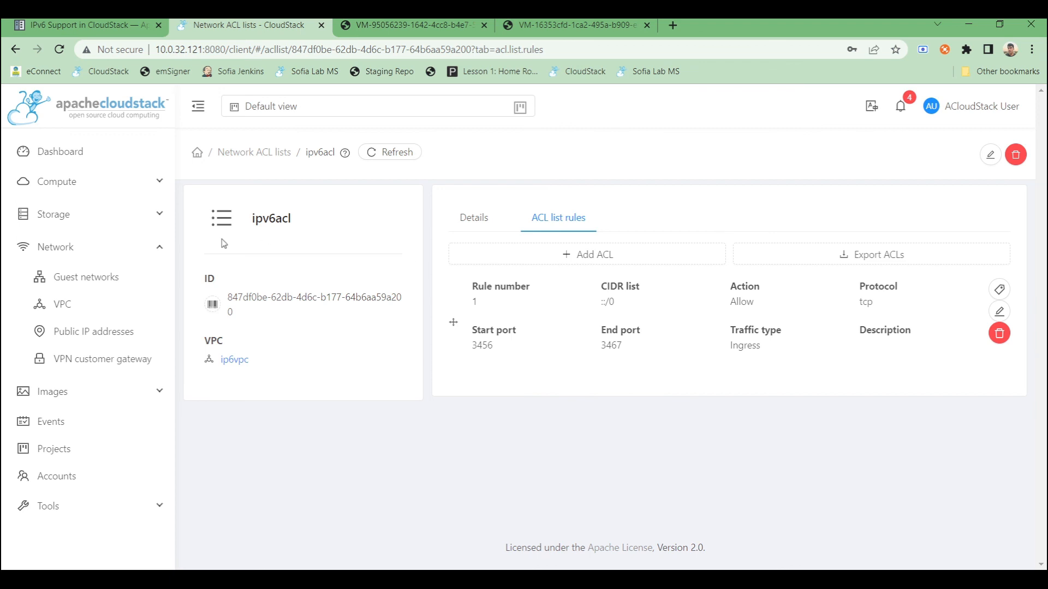
- Replace the ACL of the VPC's tier-ip6 network with ipv6acl and review the network's details
click(243, 367)
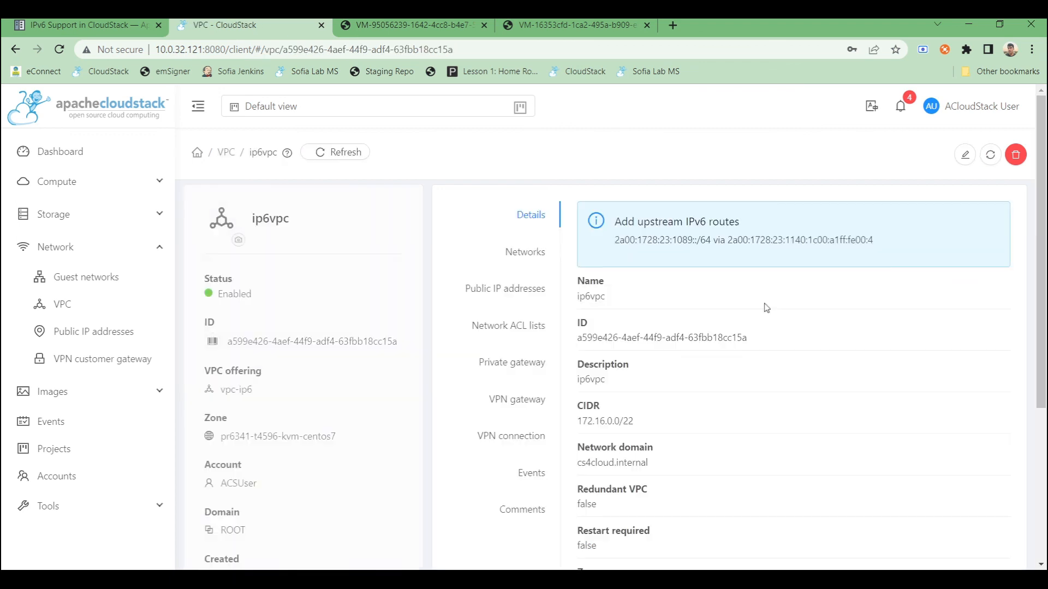
click(539, 251)
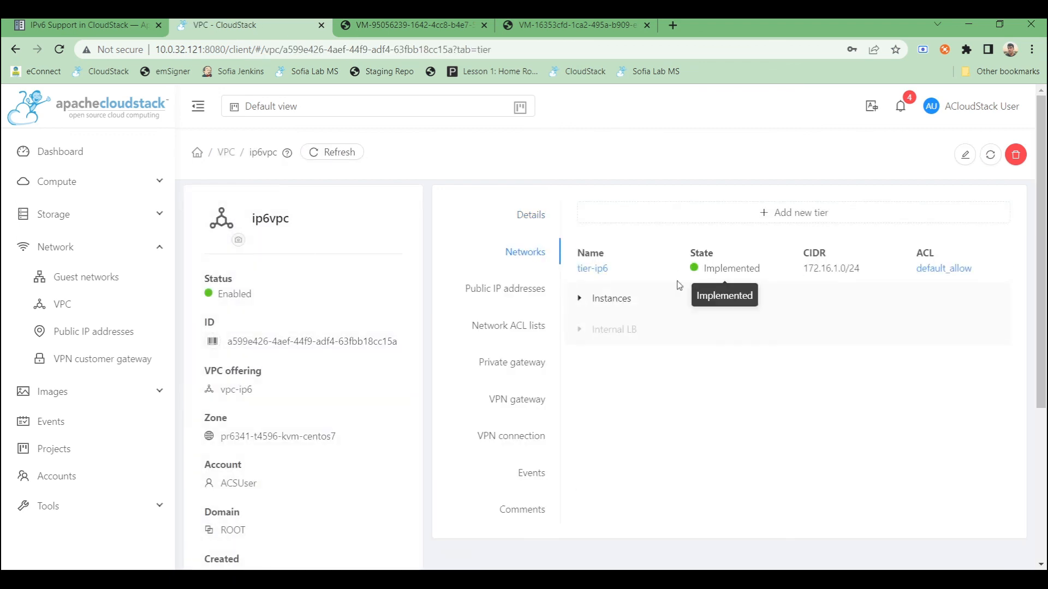
click(593, 269)
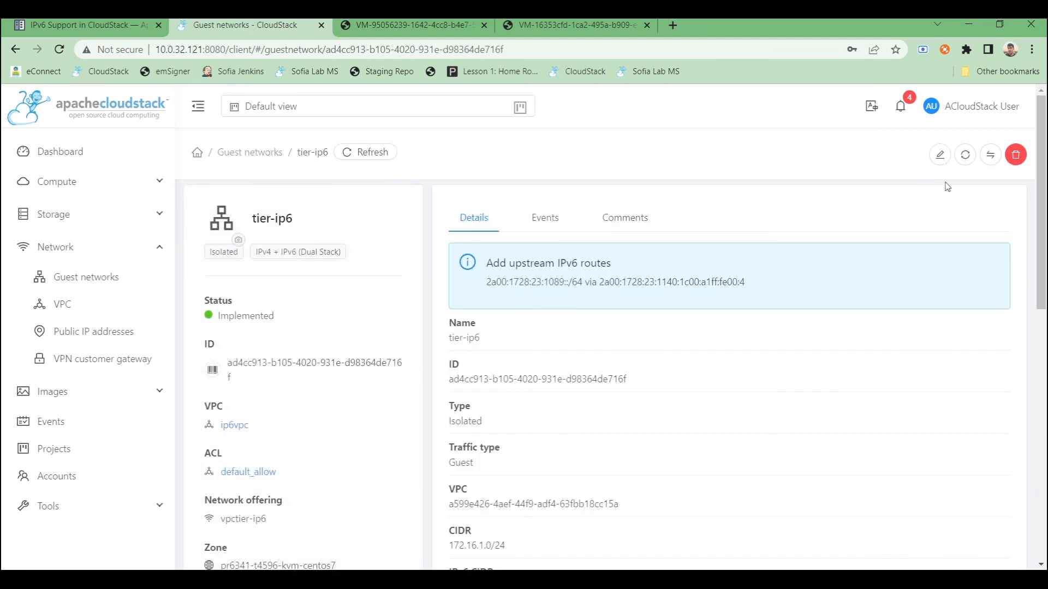
click(990, 156)
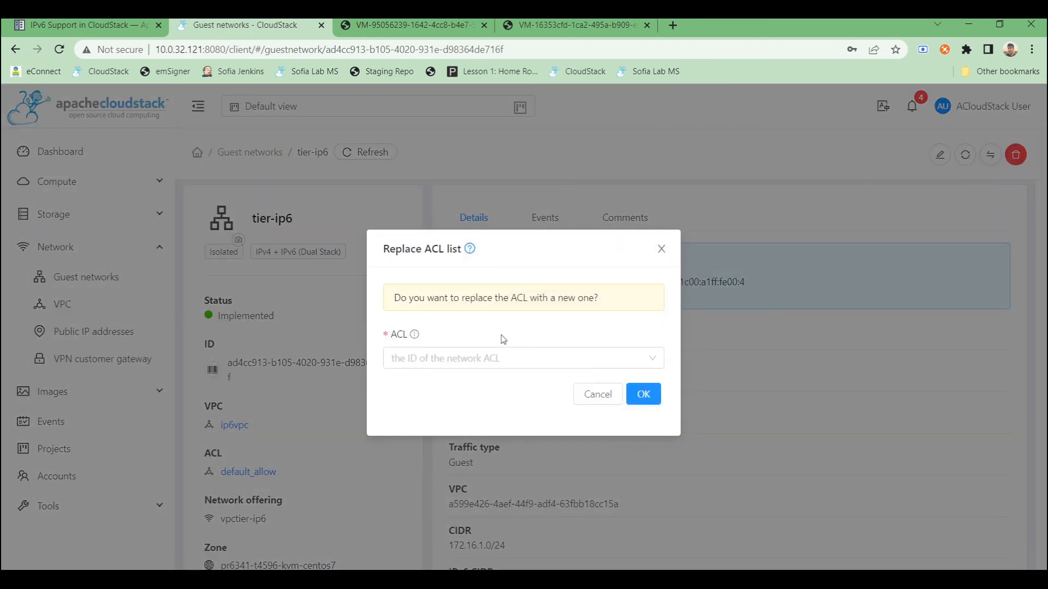
click(492, 359)
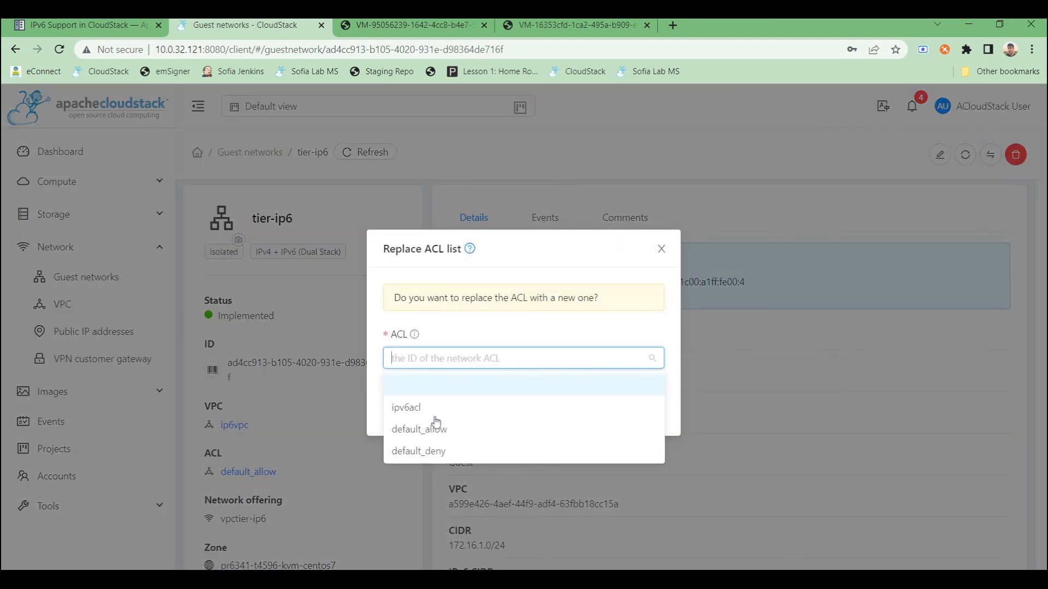
click(514, 408)
click(642, 395)
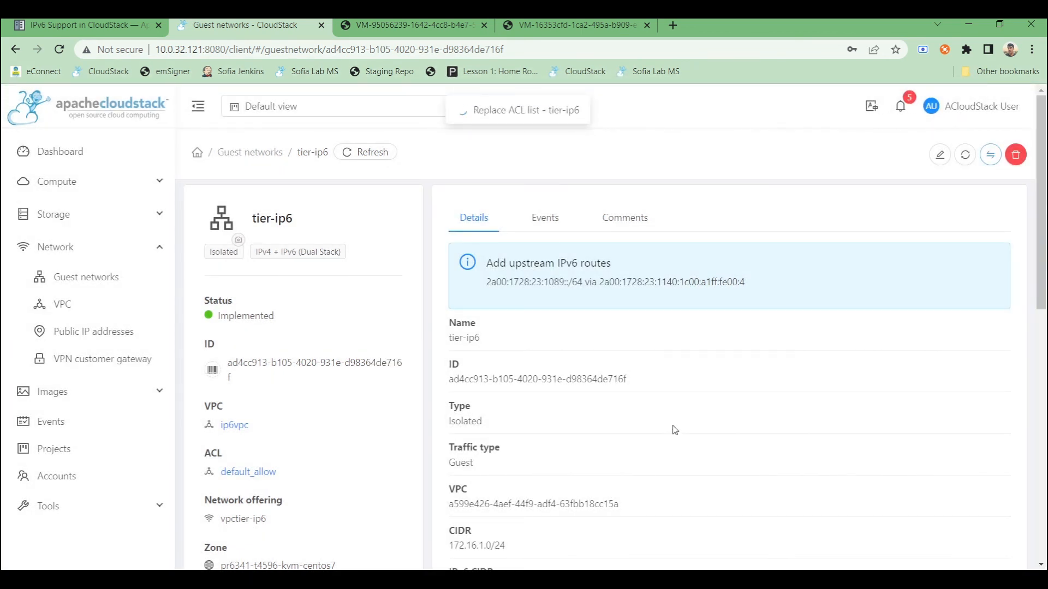
scroll(675, 429, down, 2)
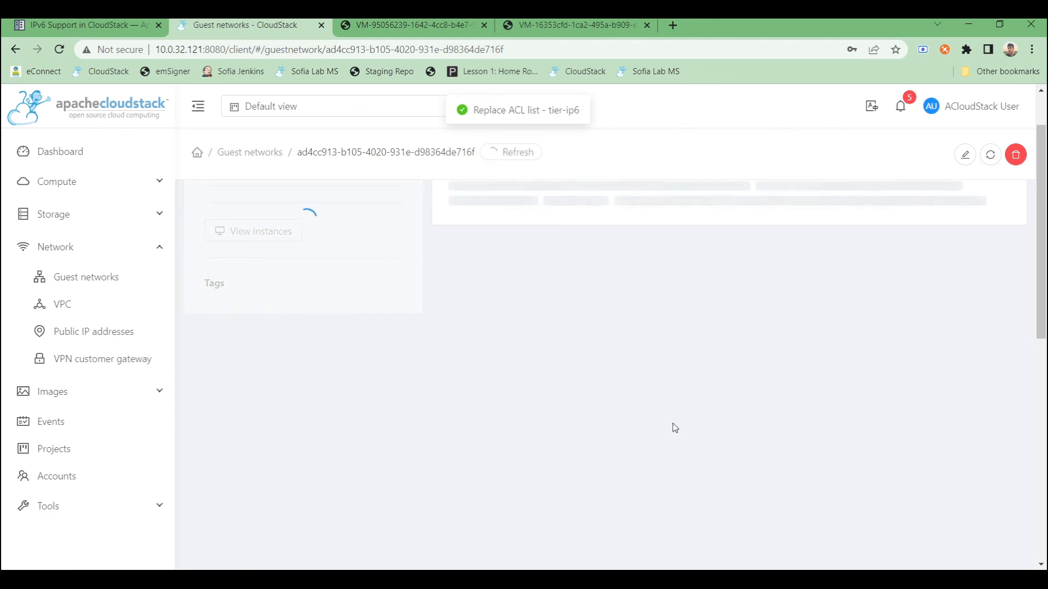
scroll(675, 428, down, 8)
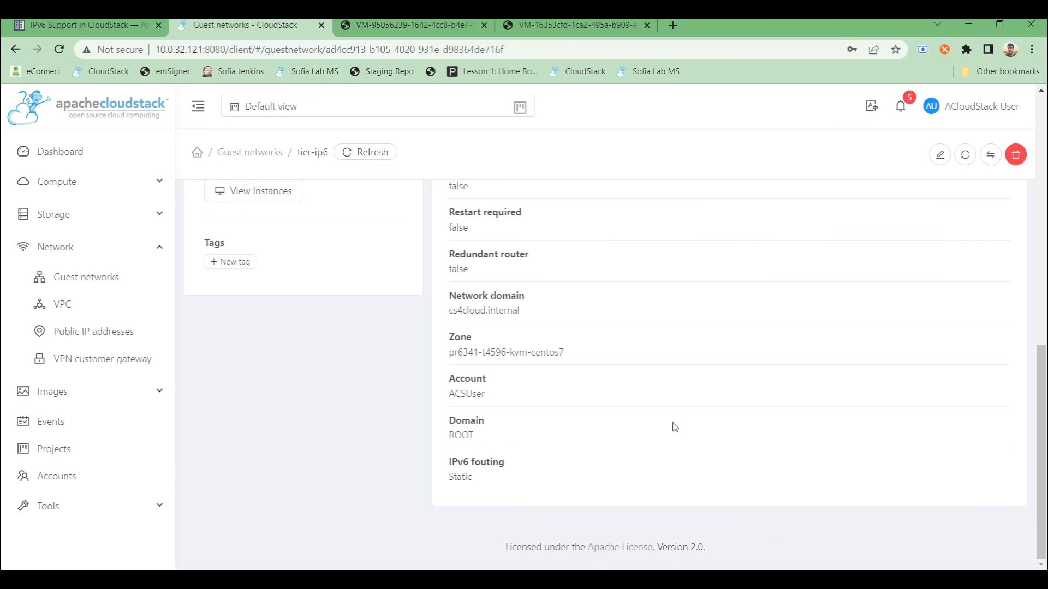
scroll(675, 428, up, 5)
scroll(675, 427, up, 5)
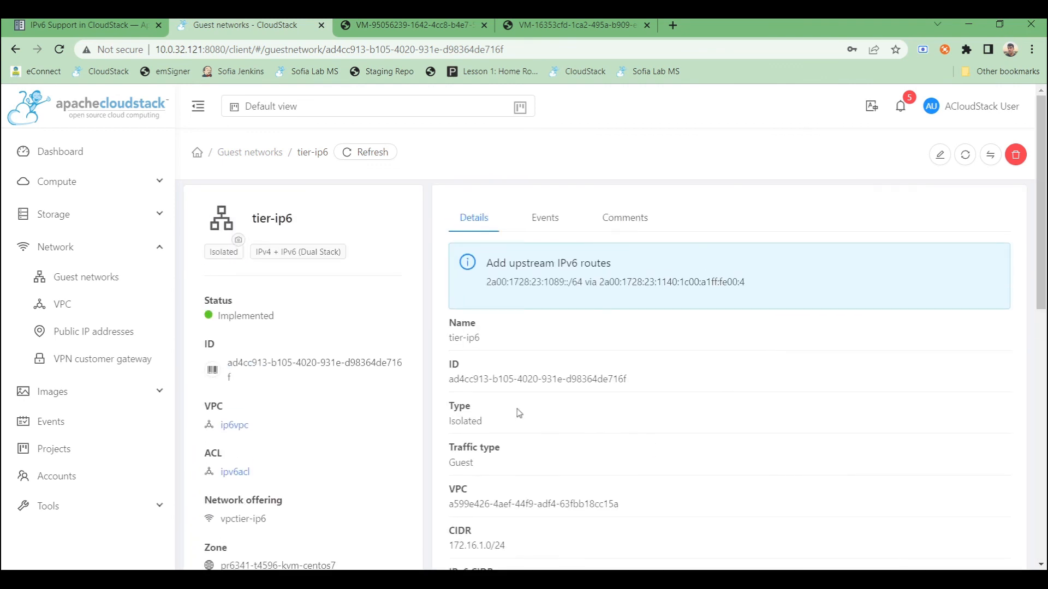